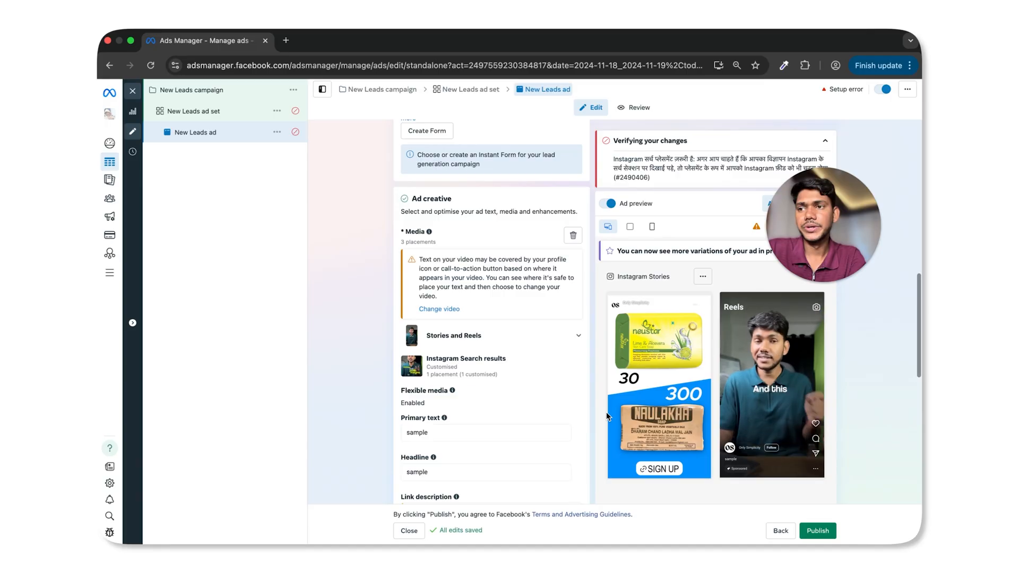
scroll(500, 383, down, 2)
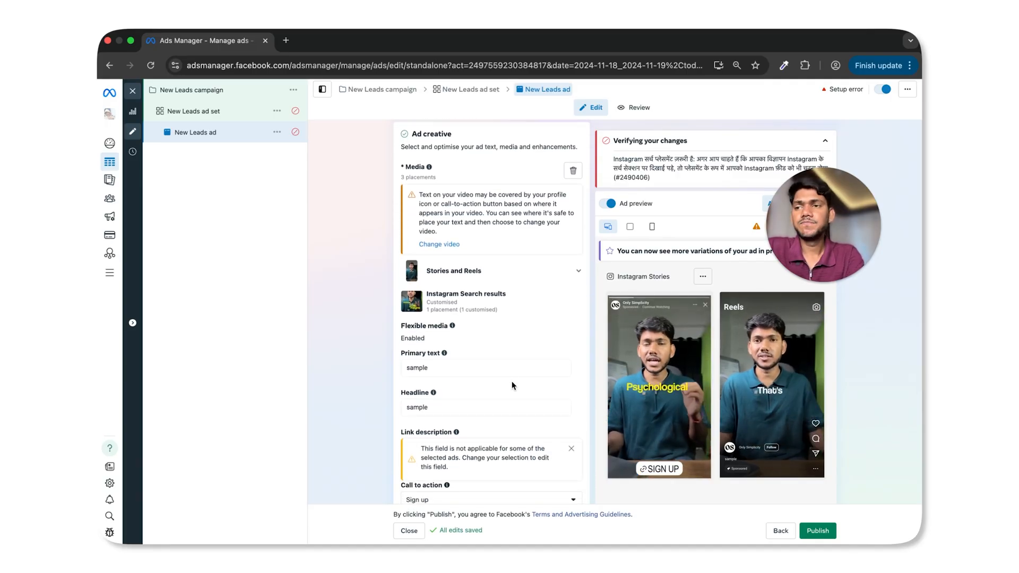
scroll(500, 383, down, 2)
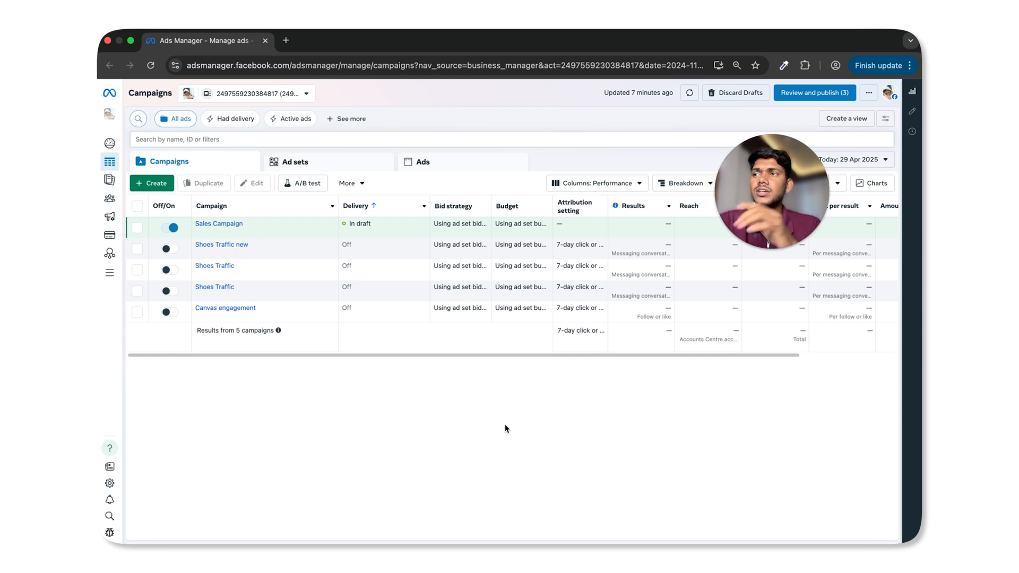
Create a campaign with the Leads objective using the manual leads campaign setup, and proceed to its ad set
click(149, 179)
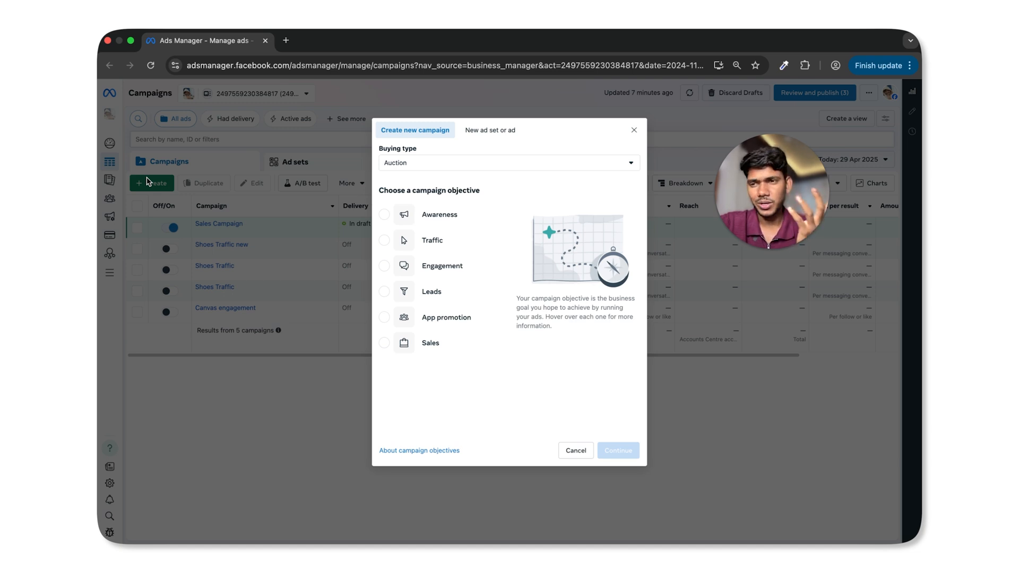
click(384, 292)
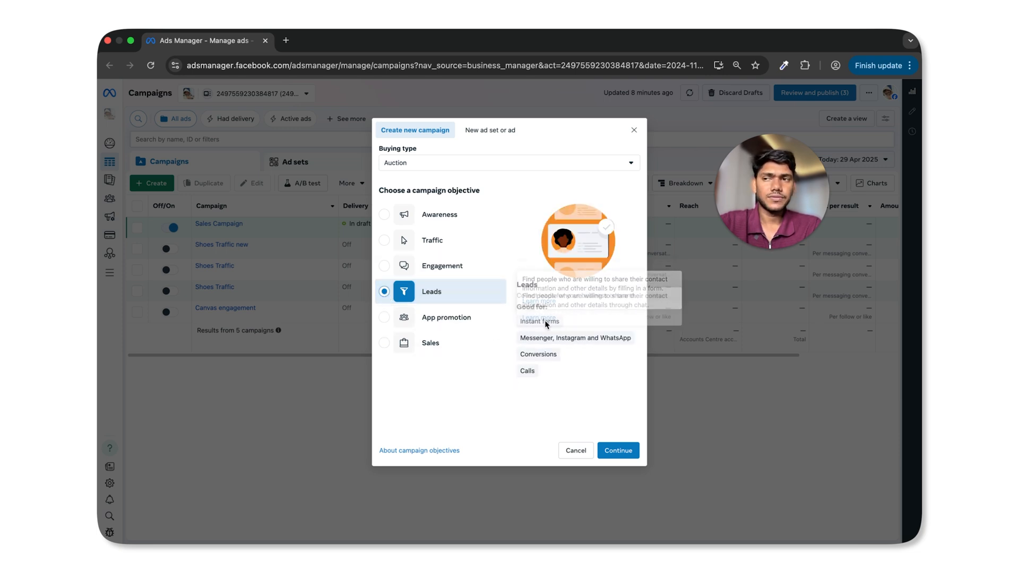
mouse_move(545, 321)
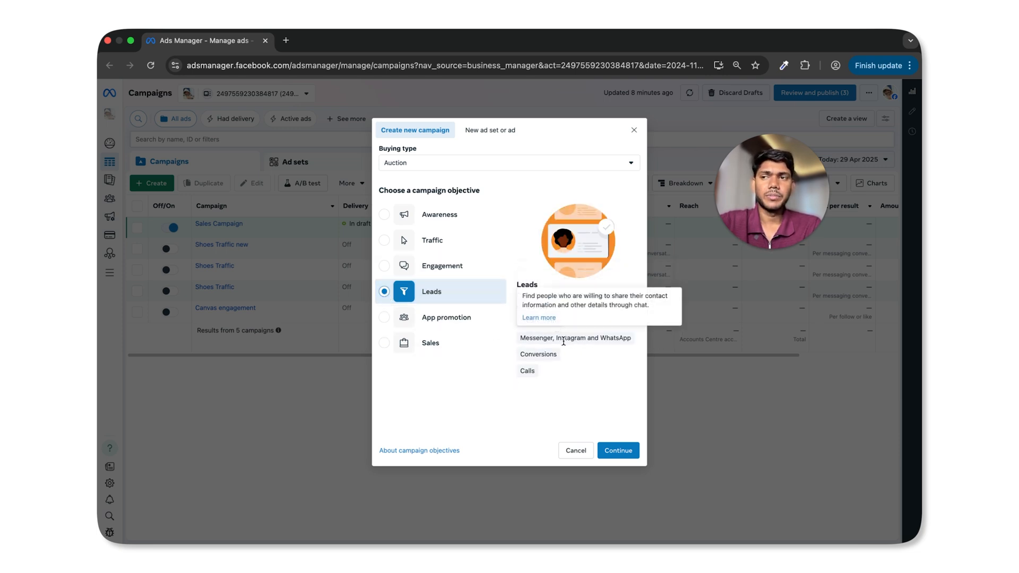
click(617, 450)
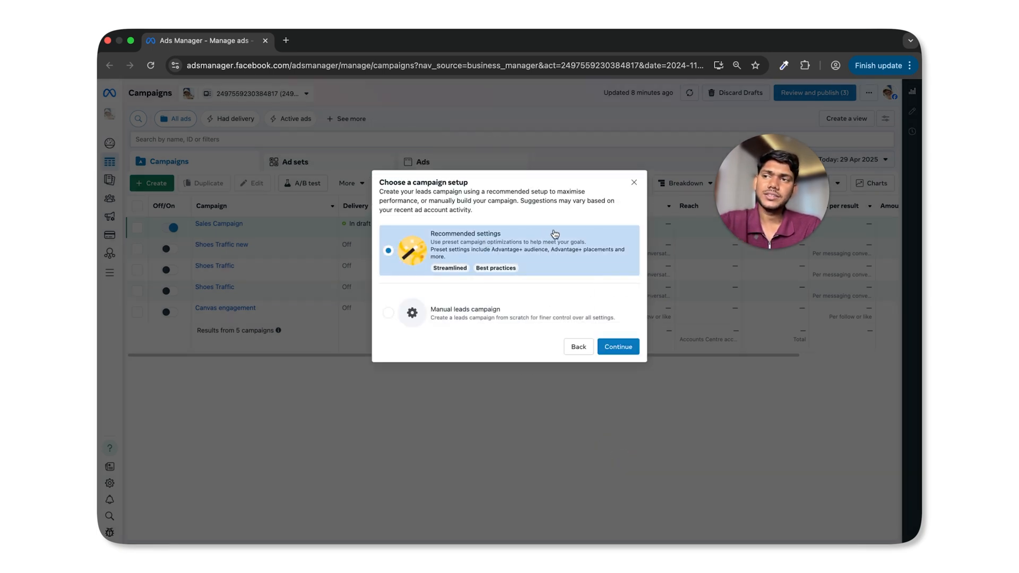
click(428, 326)
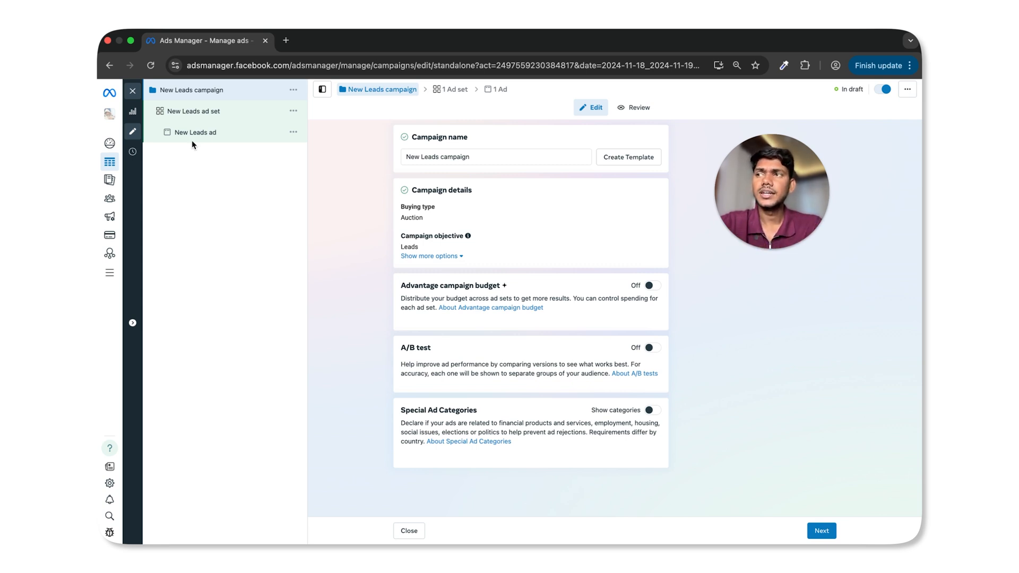
click(821, 531)
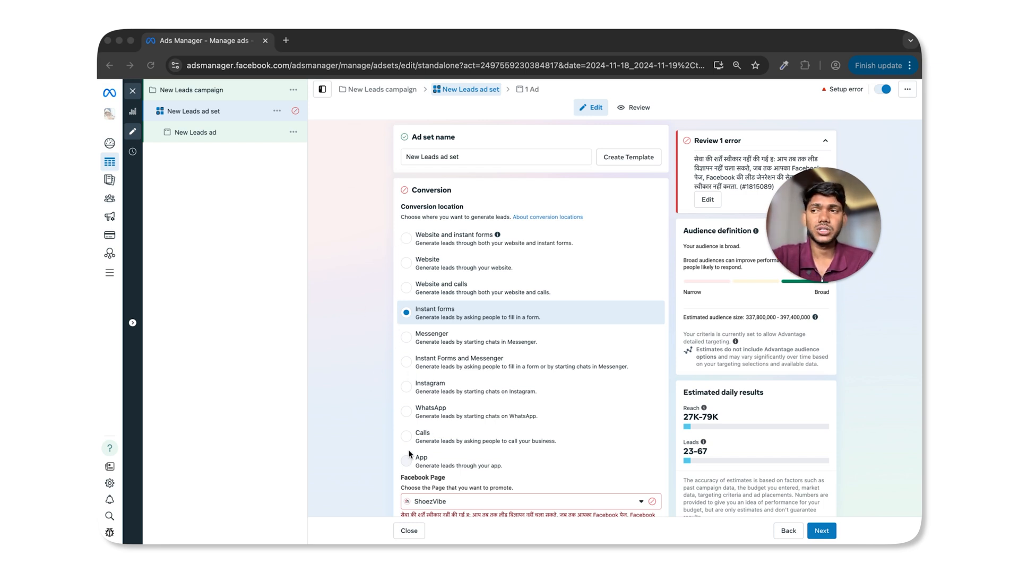
Choose Only Simplicity as the Facebook Page to promote in the leads ad set
click(322, 262)
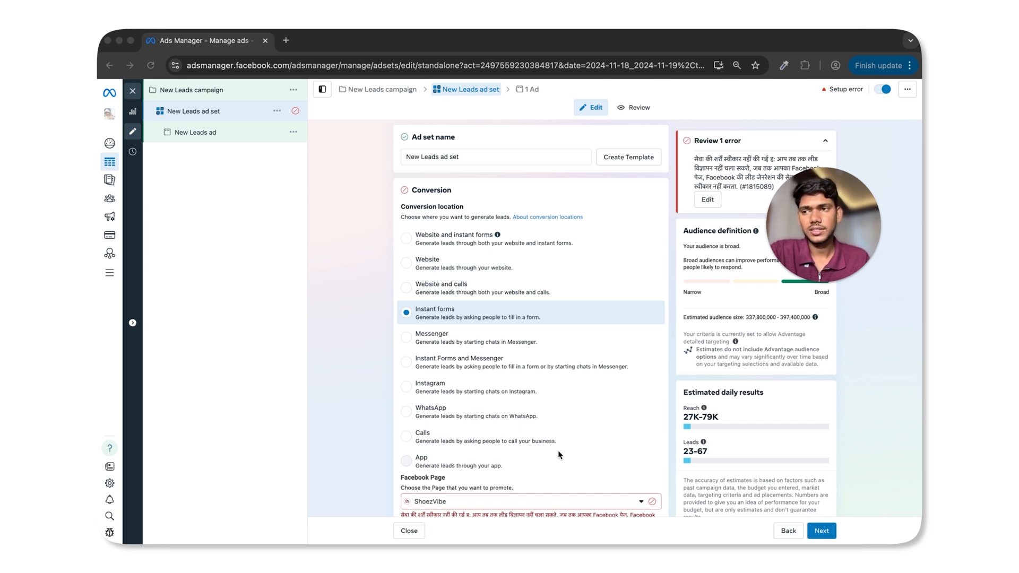
scroll(443, 409, down, 3)
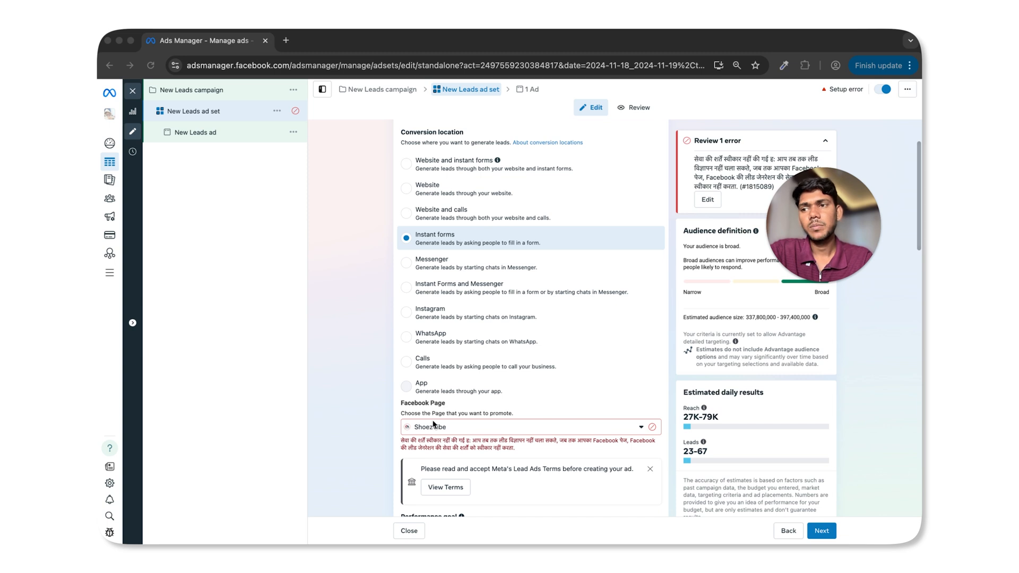
click(405, 408)
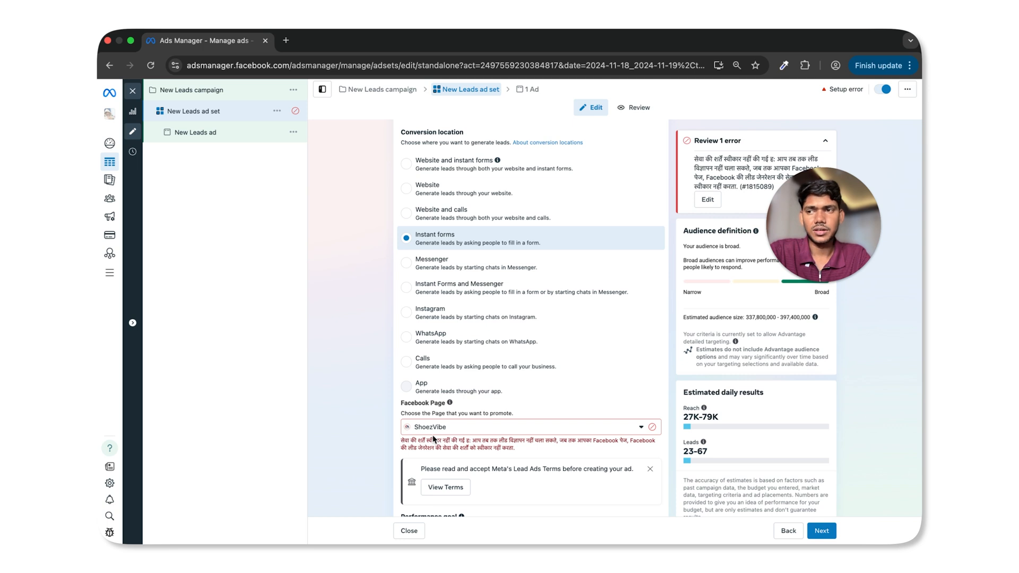
click(455, 426)
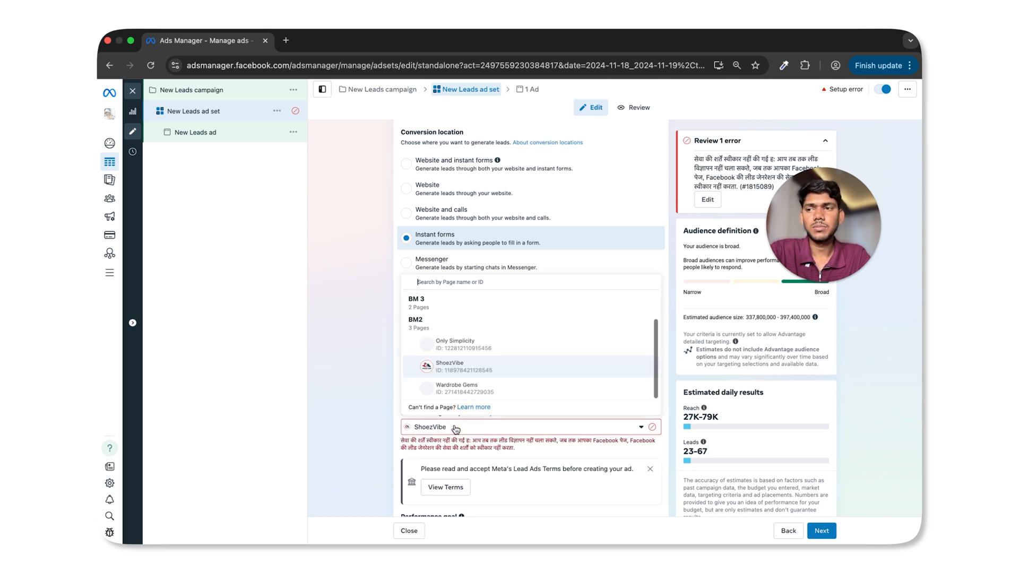
click(467, 348)
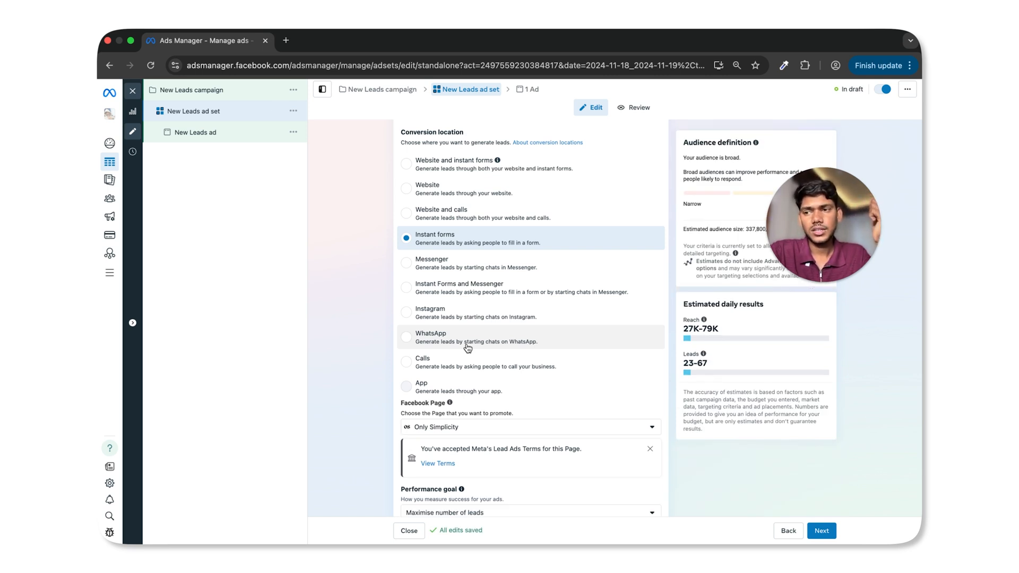
Set the ad set's daily budget to ₹500
scroll(467, 347, down, 3)
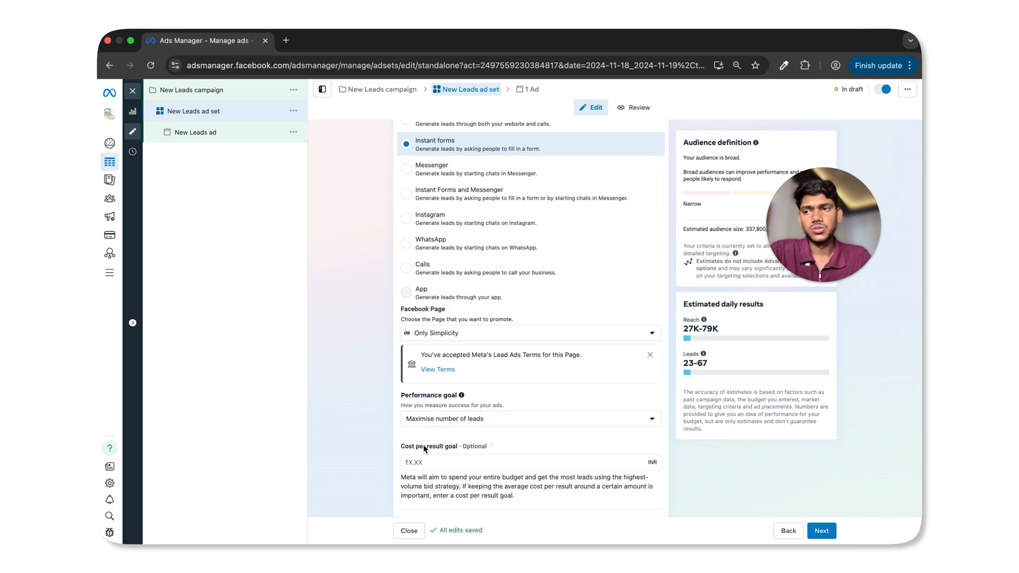
scroll(422, 427, down, 5)
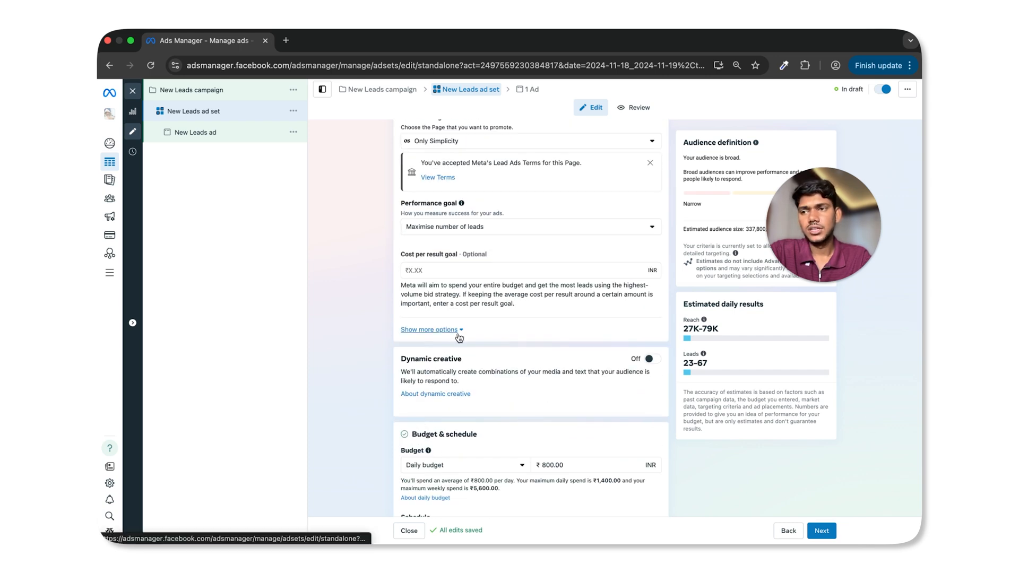
scroll(457, 332, down, 5)
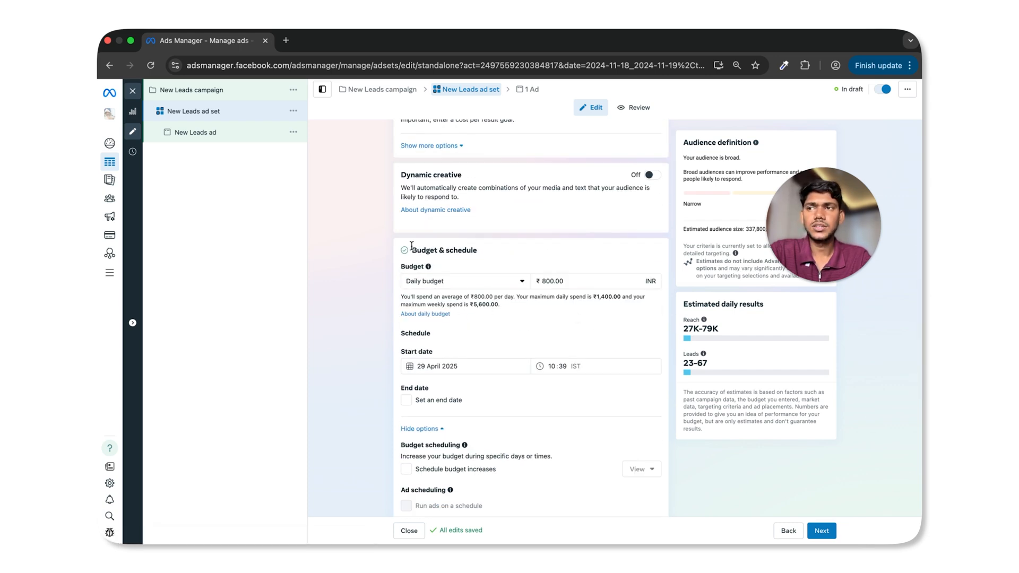
click(498, 250)
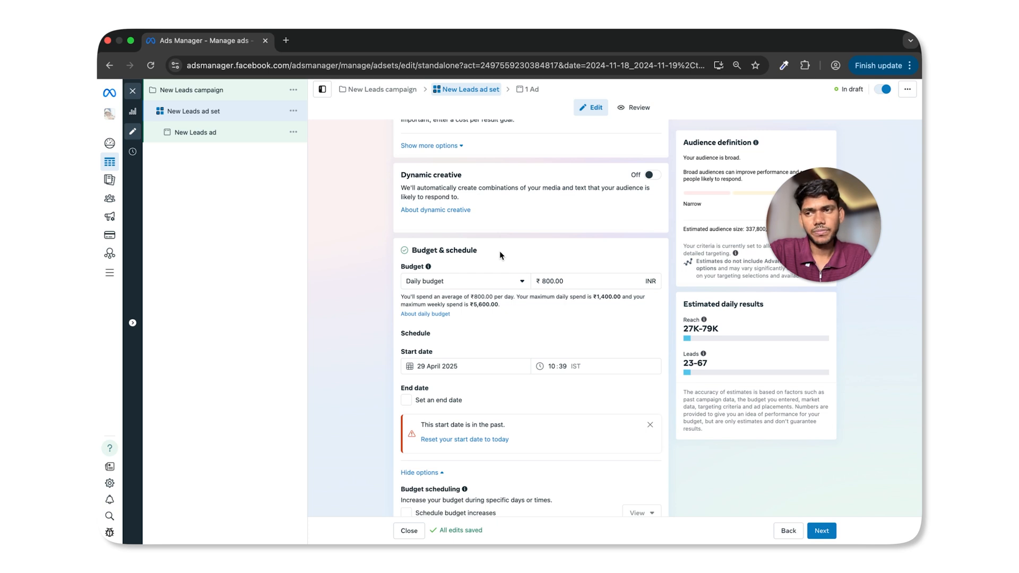
click(584, 281)
key(BackSpace)
text(1)
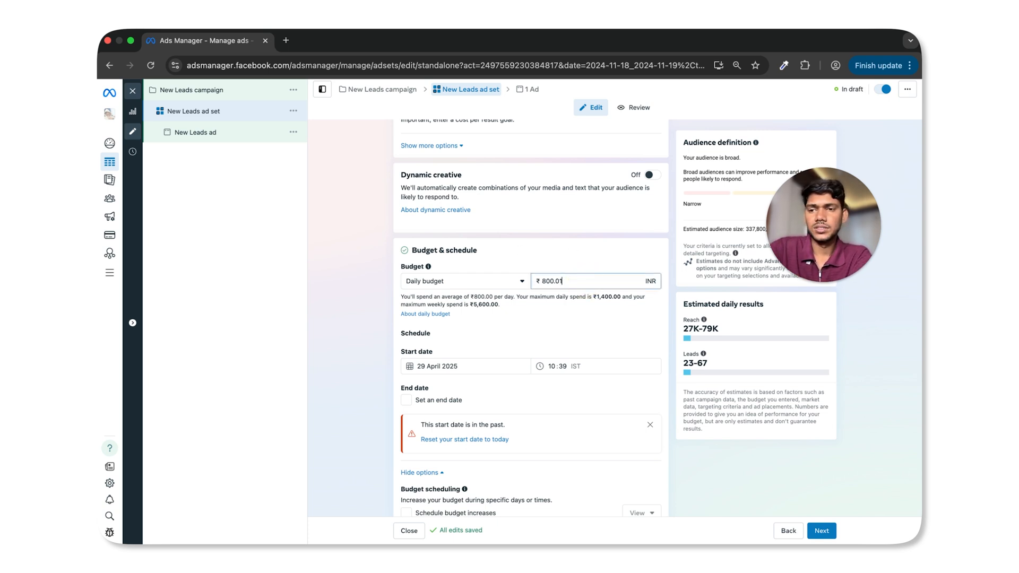
text(00)
key(super+a)
text(500)
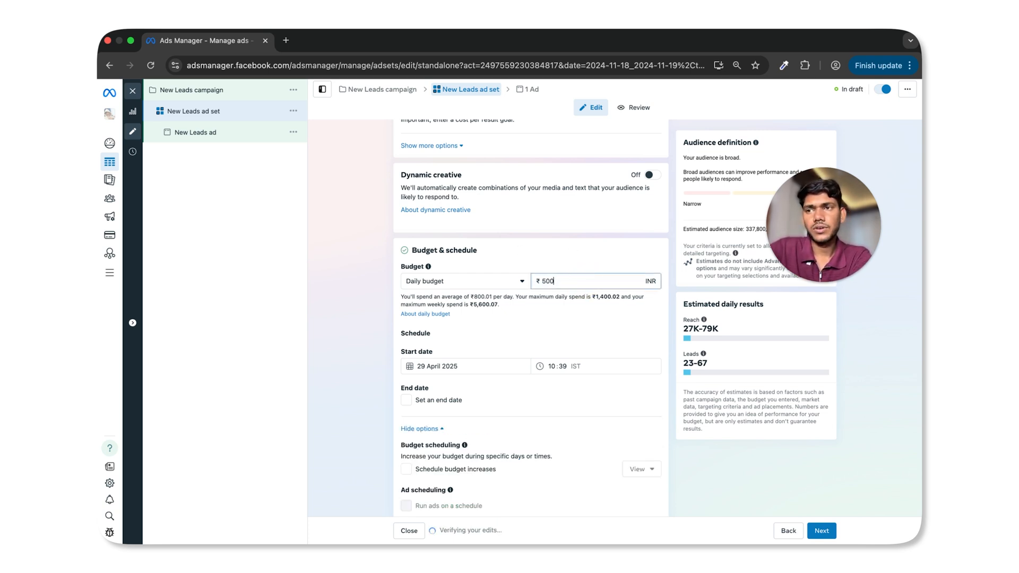
click(553, 330)
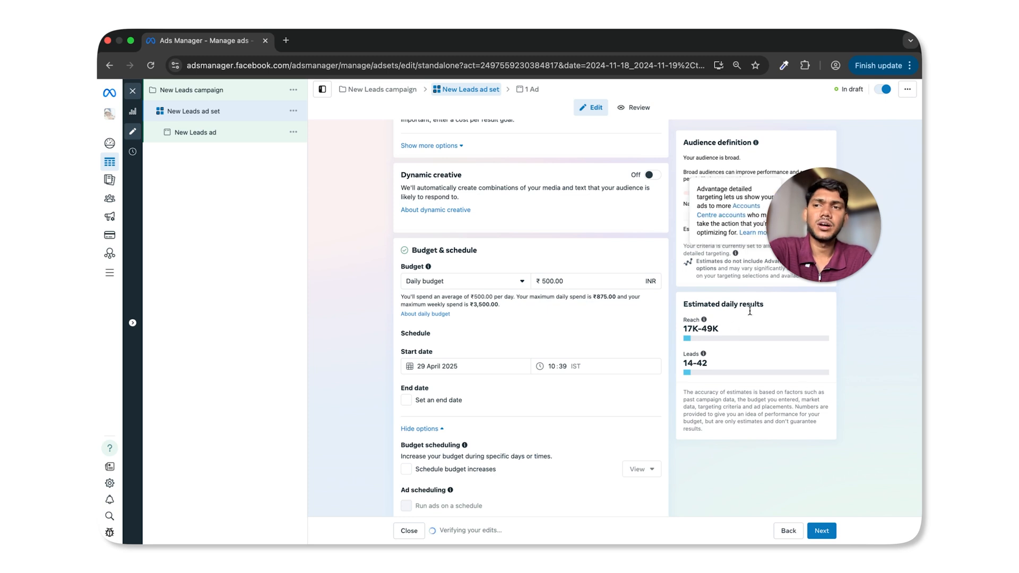
Examine the estimated daily reach and leads for the ad set
drag(682, 328, 717, 328)
click(717, 328)
double_click(710, 328)
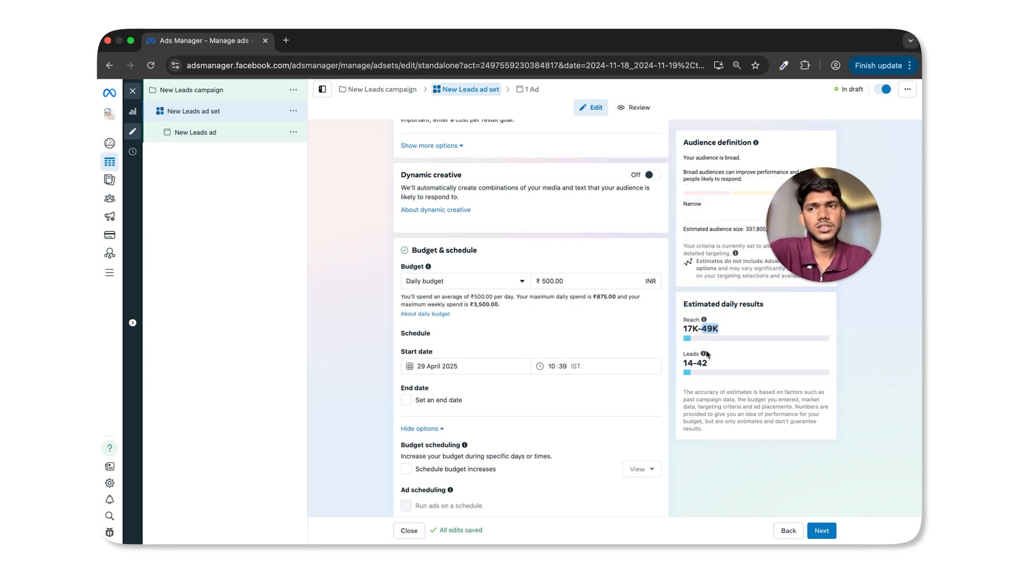
click(681, 366)
drag(682, 365, 707, 364)
click(702, 364)
click(692, 363)
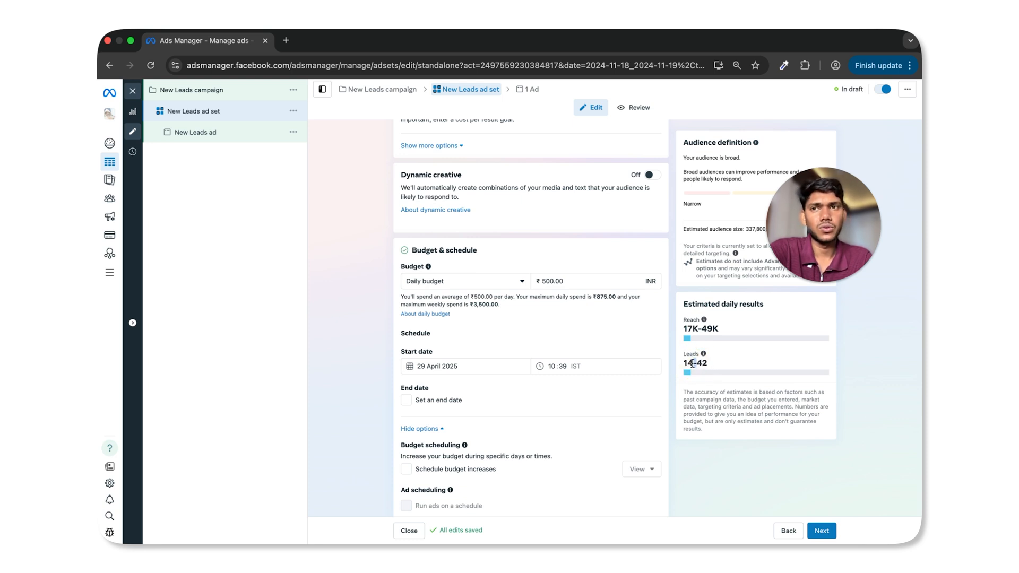
click(693, 363)
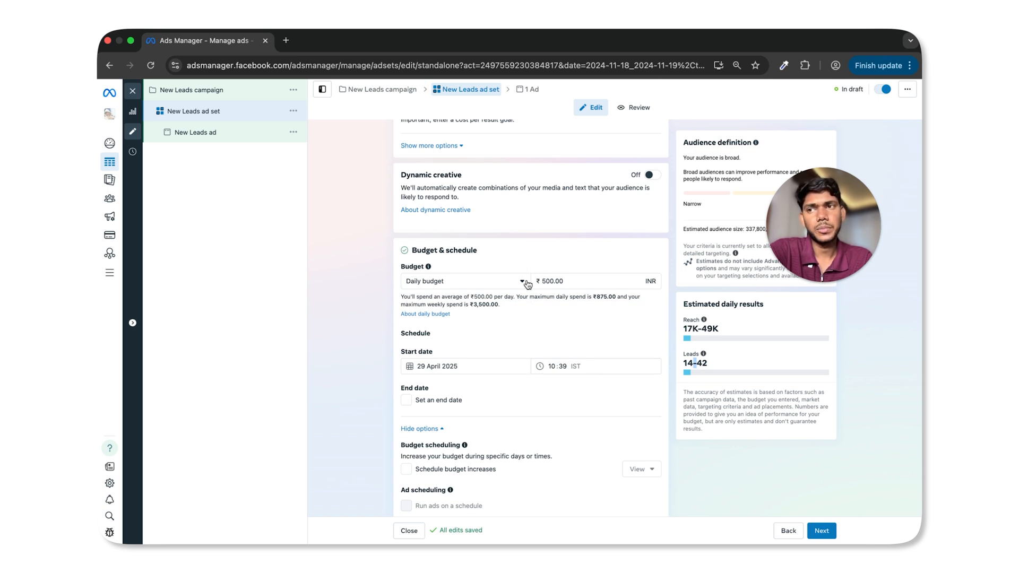
Expand the audience controls' additional options and switch the ad set from Advantage+ audience to the original audience options
scroll(553, 305, down, 6)
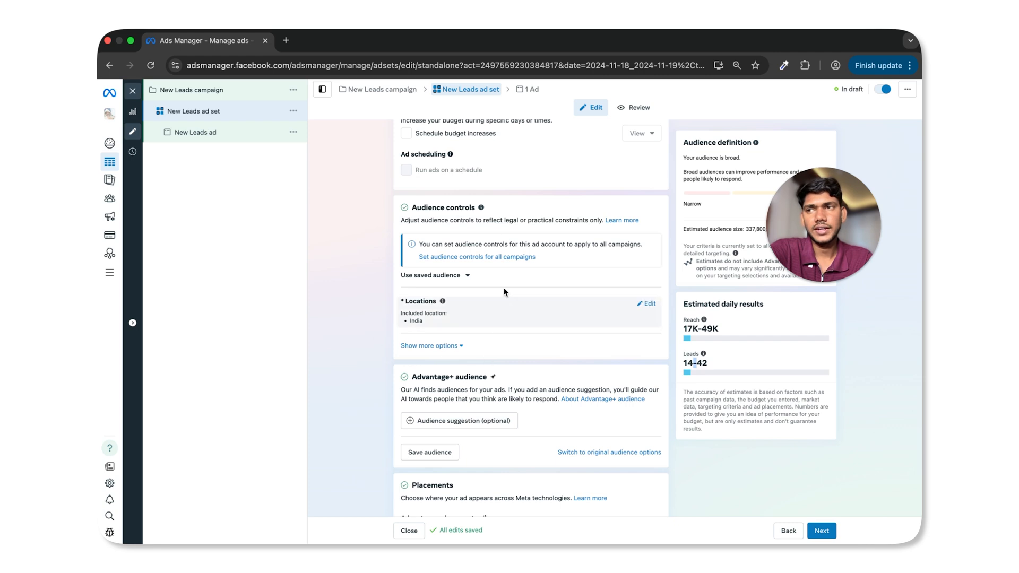
drag(394, 215, 459, 208)
click(432, 345)
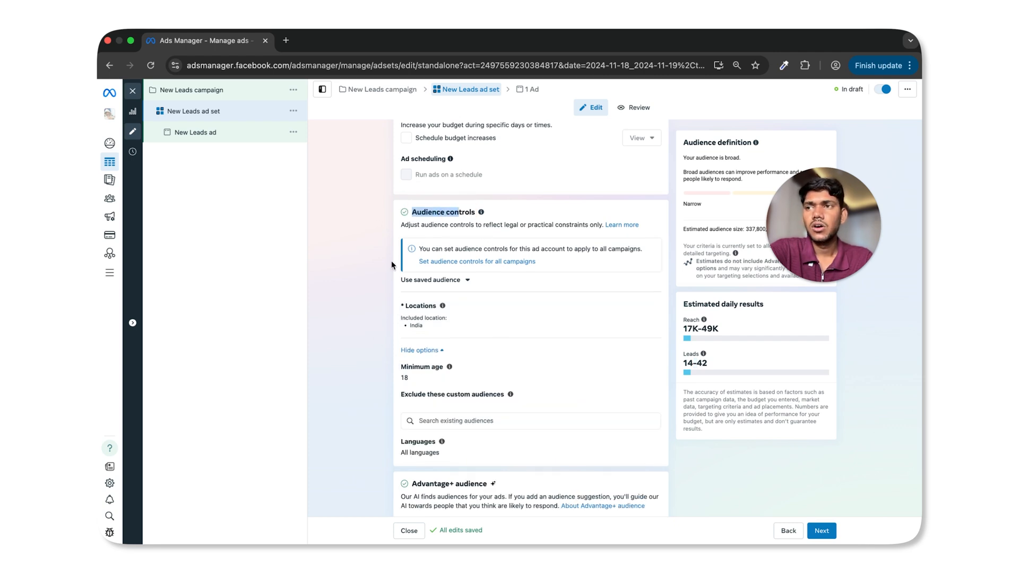
scroll(484, 321, down, 3)
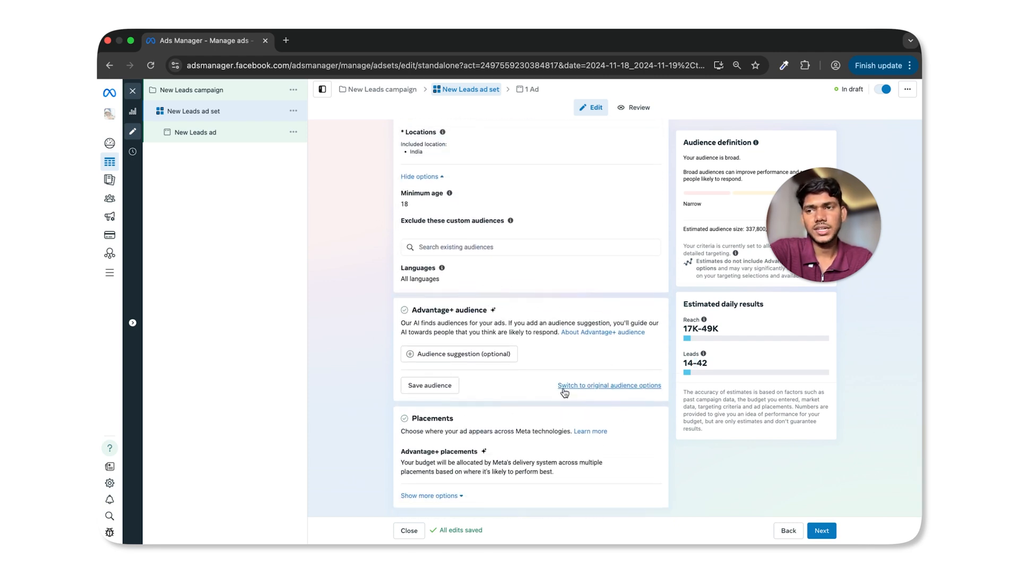
click(581, 390)
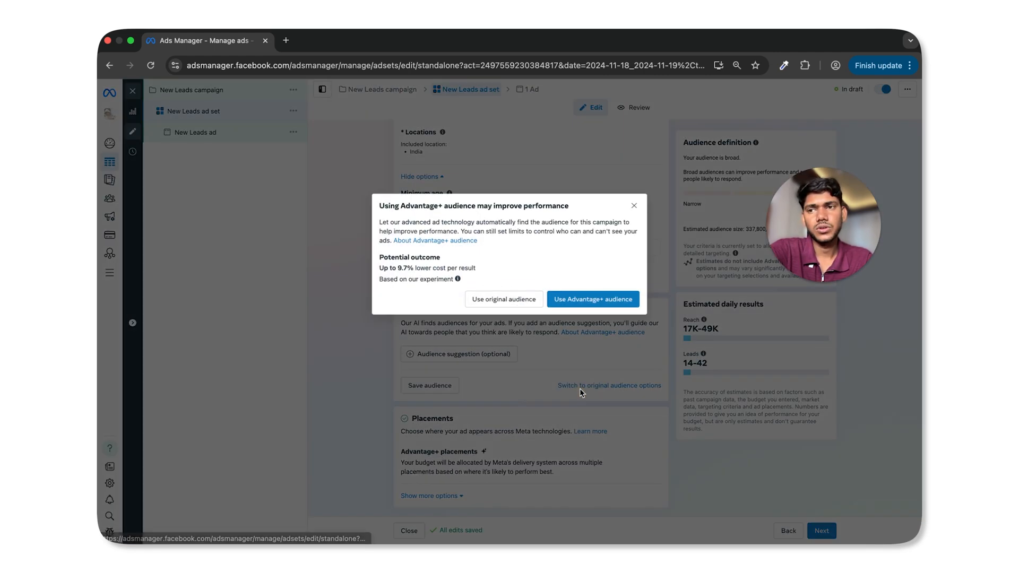
click(495, 300)
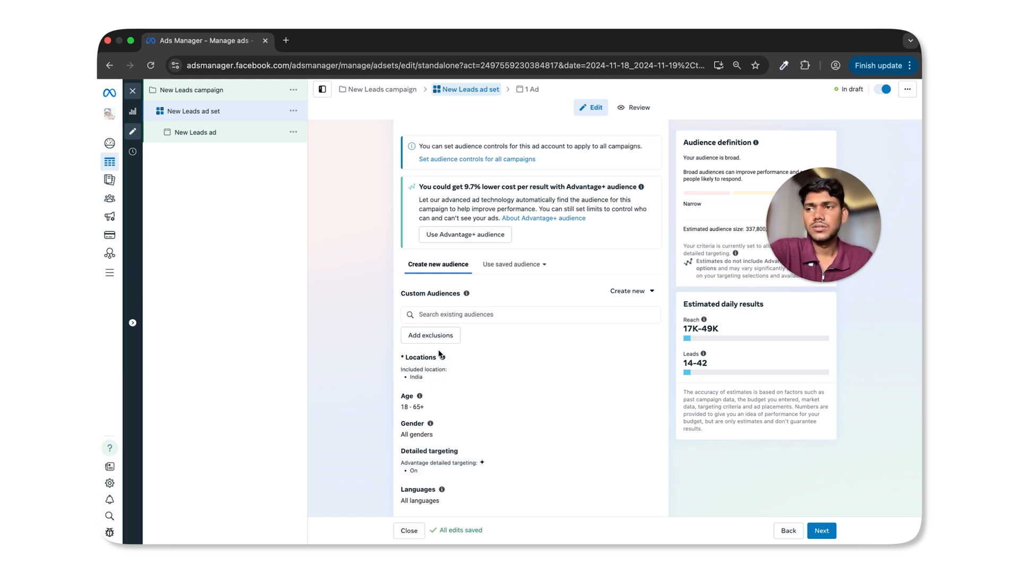
Open the audience locations for editing and set the location search to Exclude
mouse_move(442, 357)
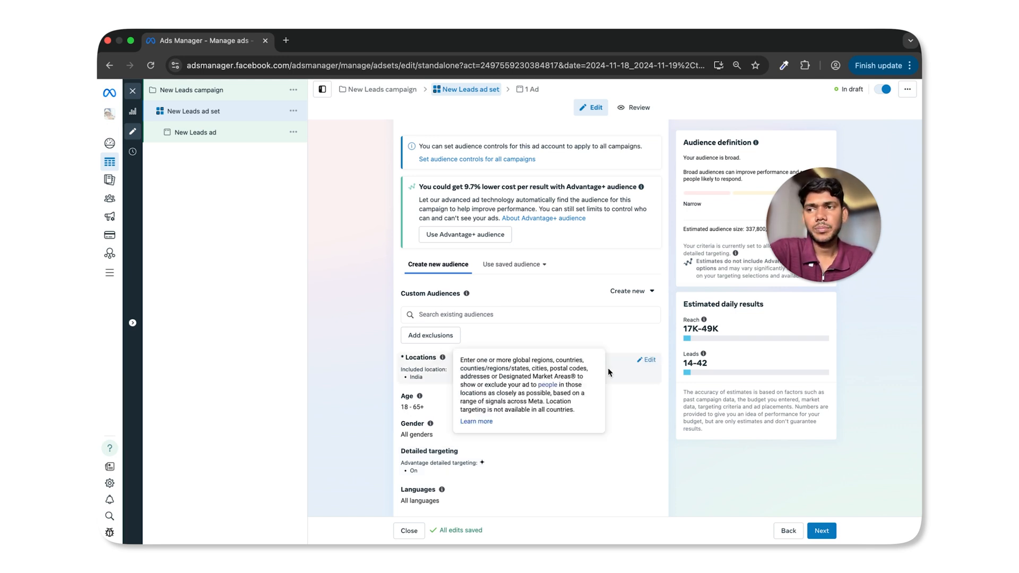
click(645, 363)
scroll(646, 364, down, 2)
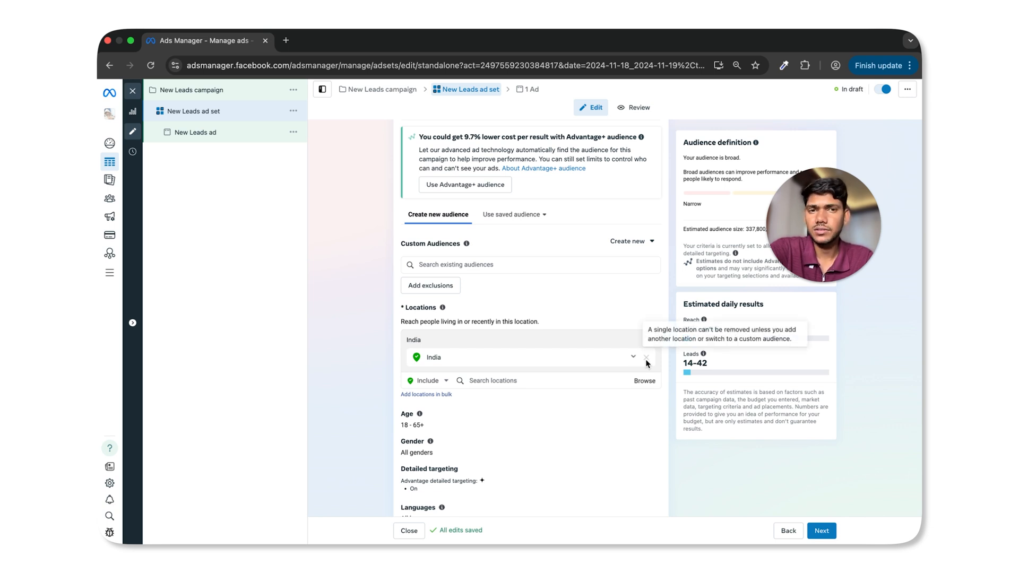
click(527, 378)
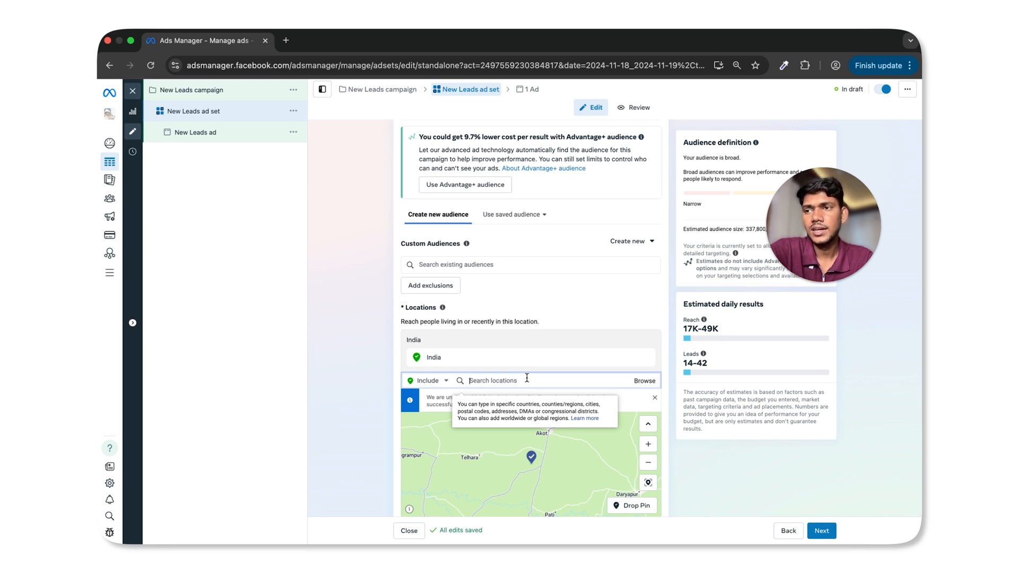
scroll(518, 371, down, 2)
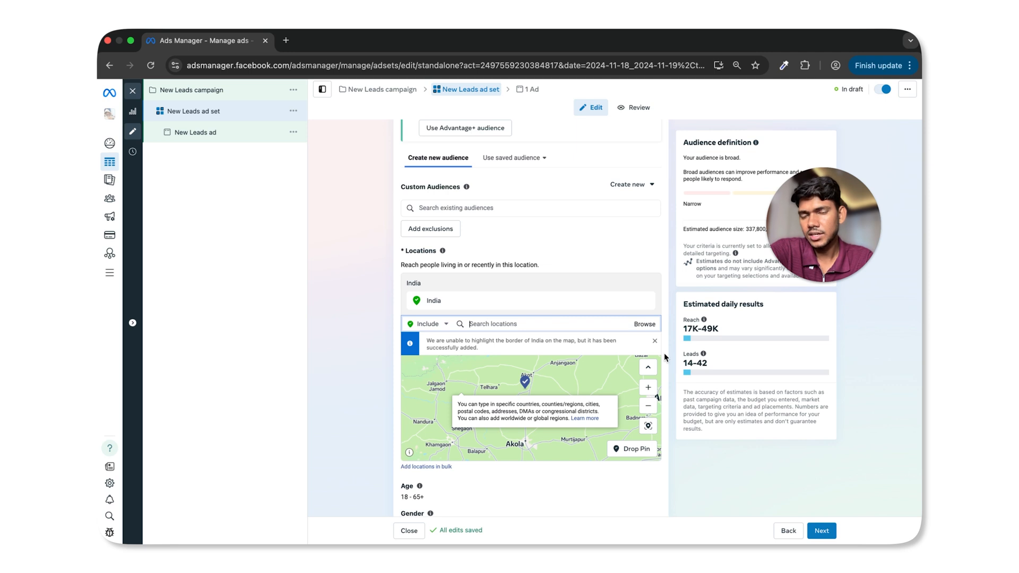
scroll(664, 353, down, 6)
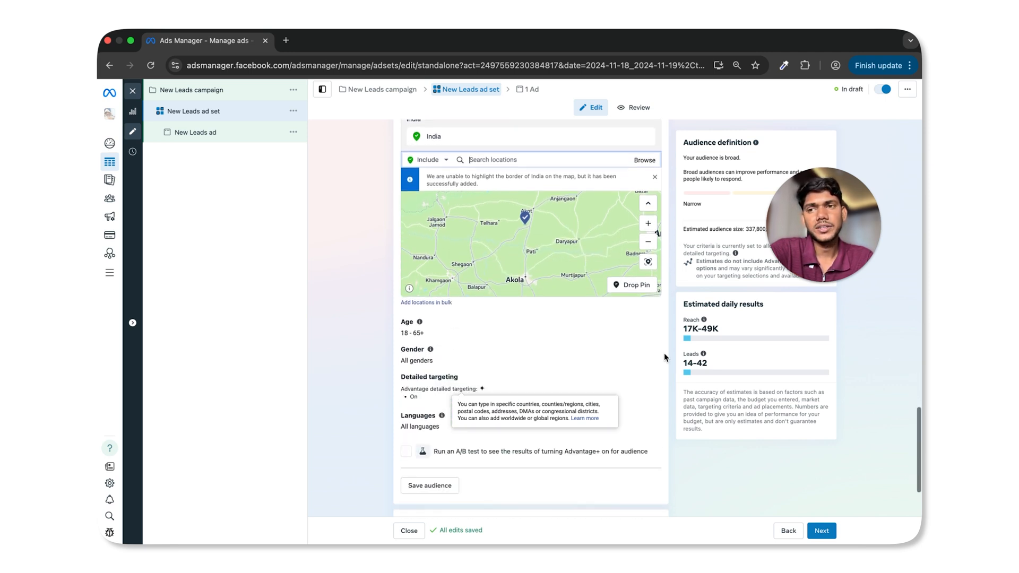
scroll(499, 379, up, 3)
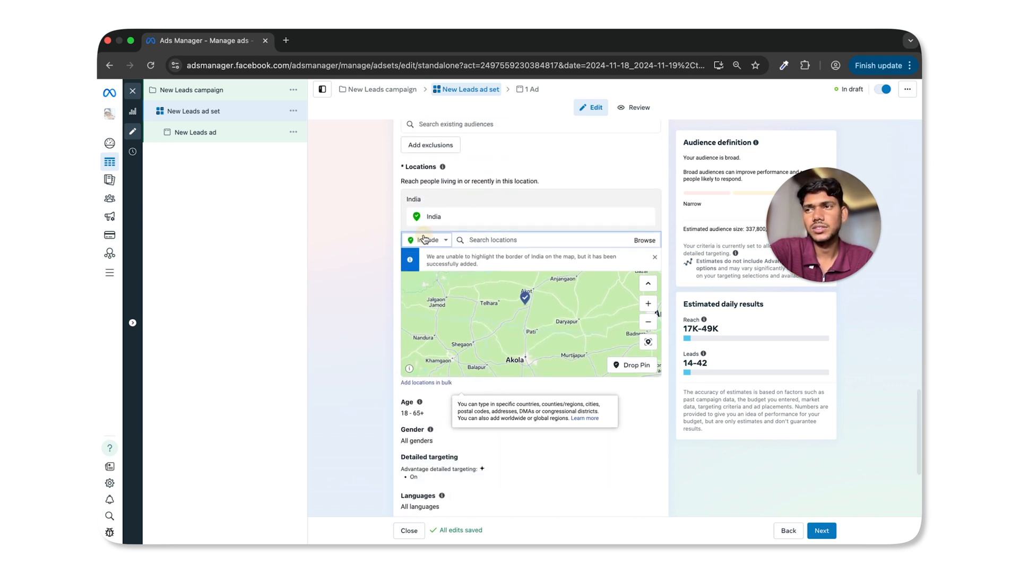
click(425, 240)
click(421, 261)
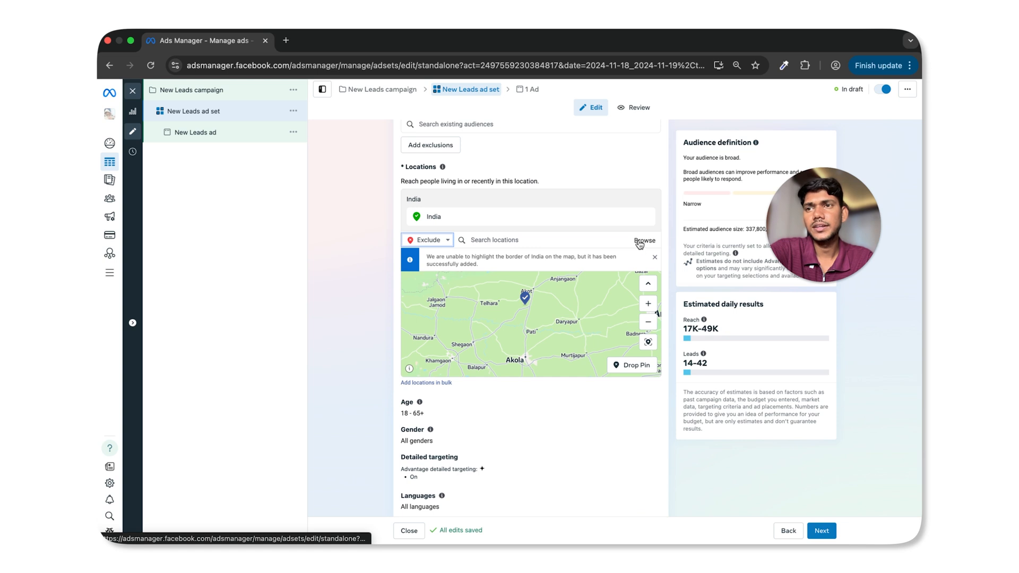
Open the audience age range for editing and set the maximum age to 30, keeping the minimum at 18
click(553, 241)
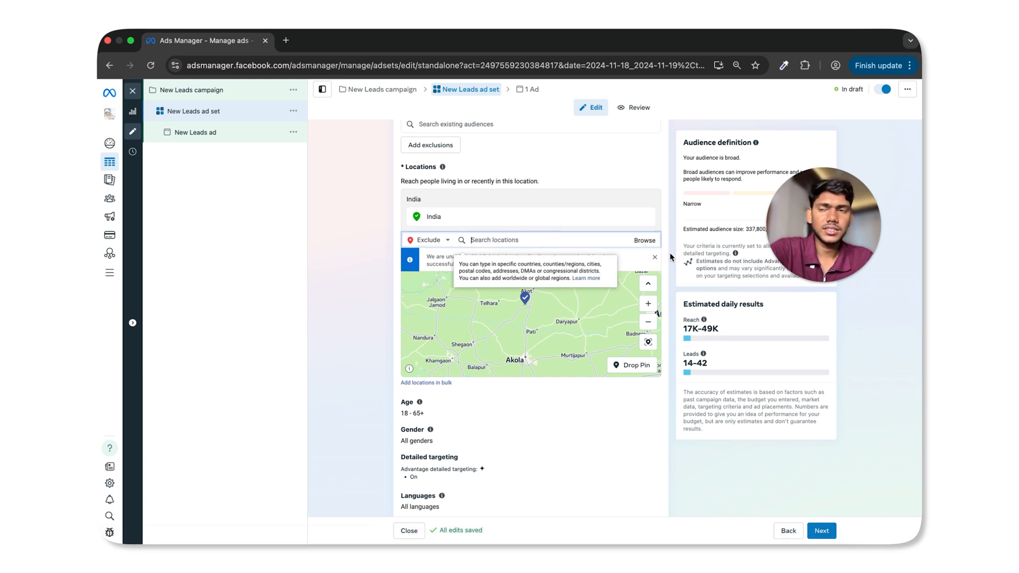
scroll(513, 333, down, 2)
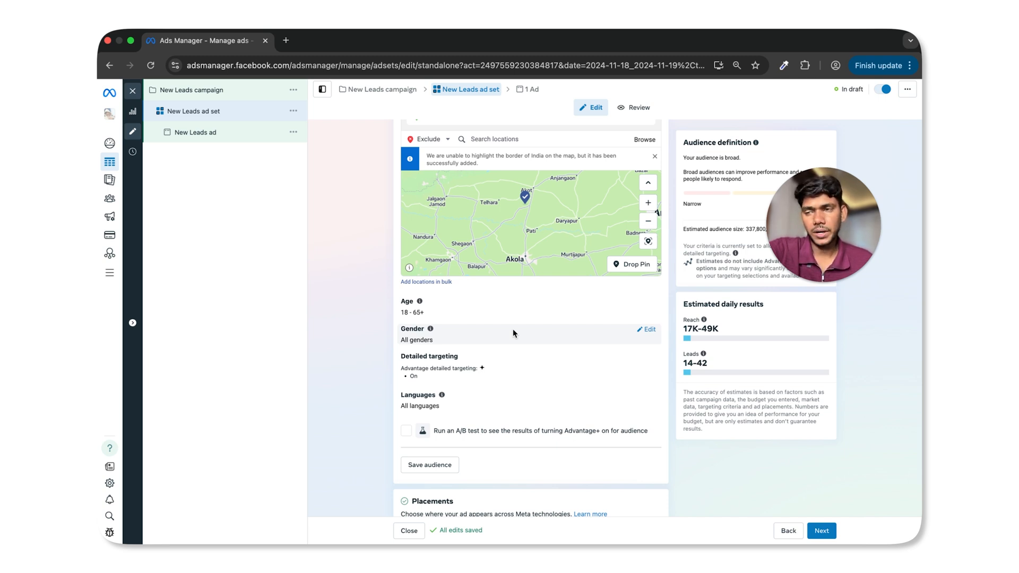
click(649, 304)
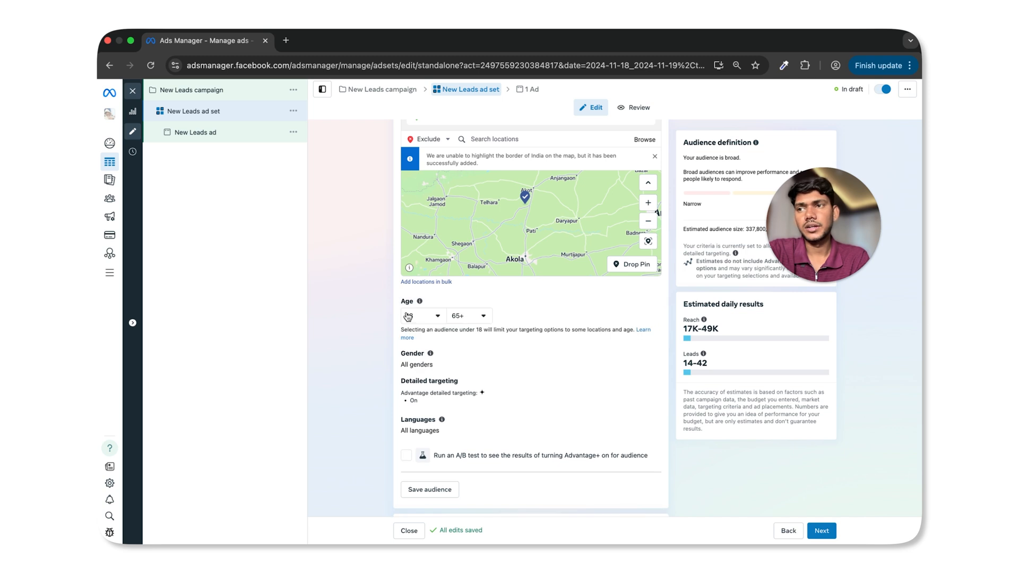
click(420, 315)
click(471, 317)
scroll(482, 430, up, 10)
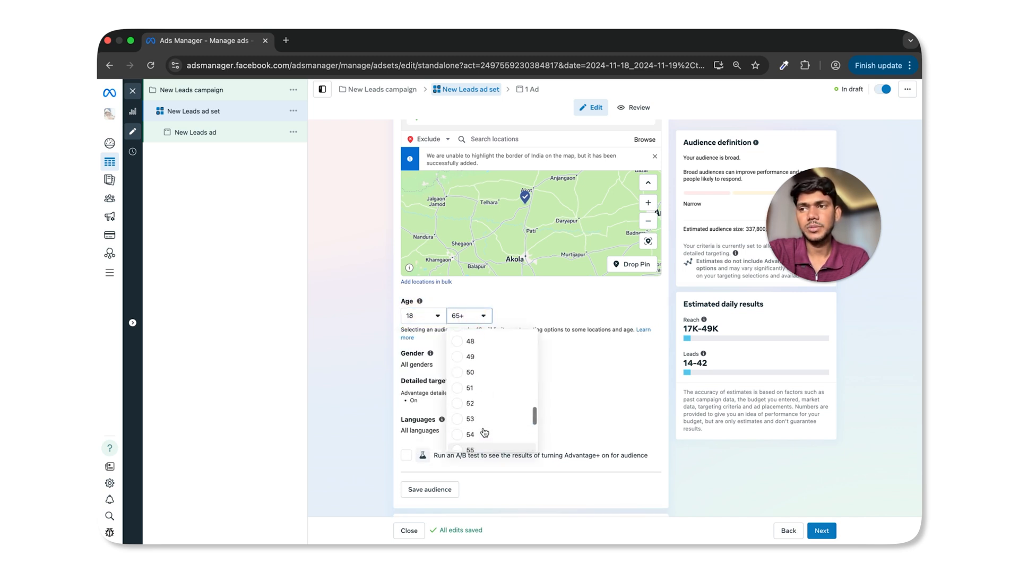
scroll(484, 429, up, 3)
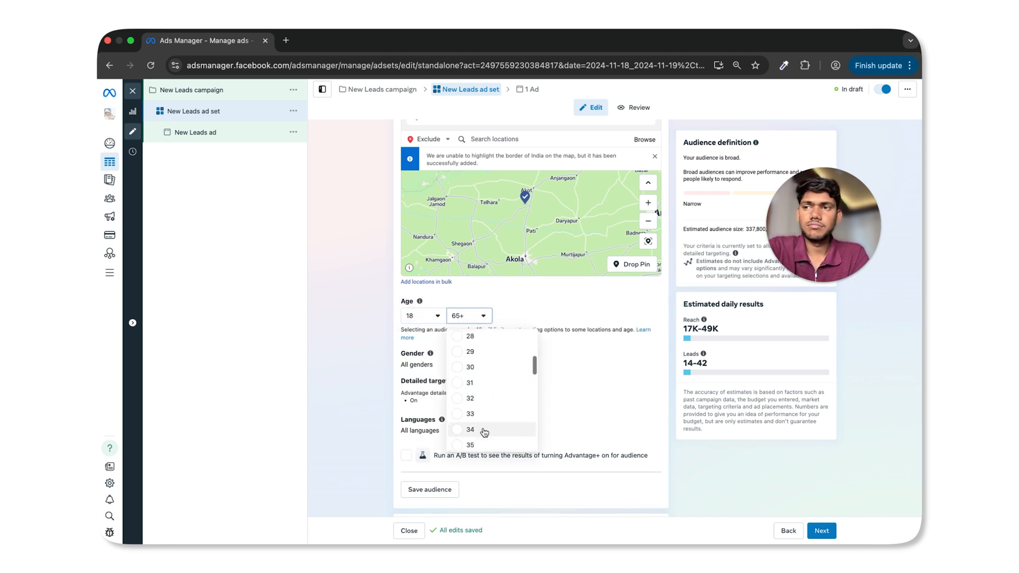
click(501, 370)
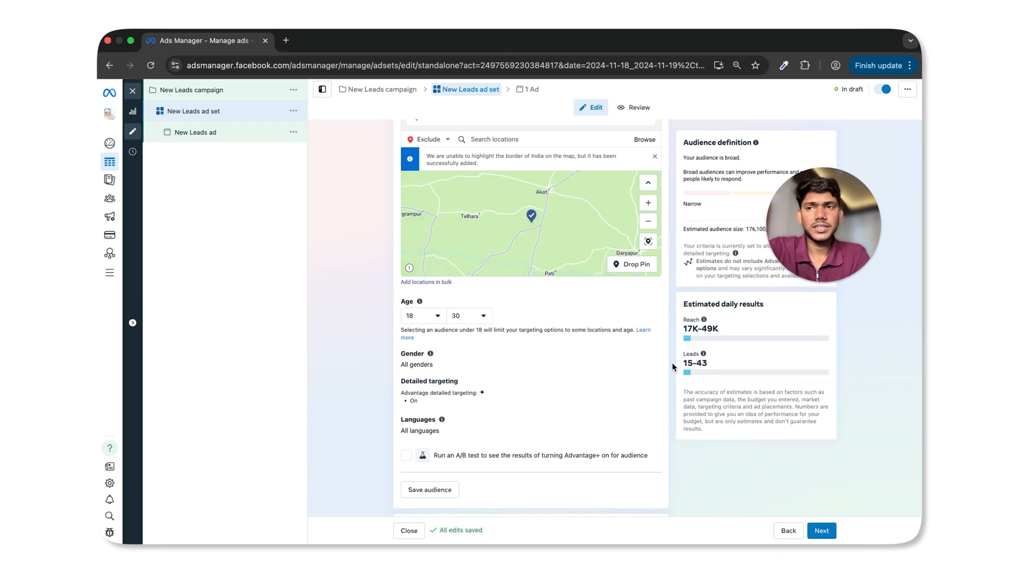
drag(673, 362, 705, 364)
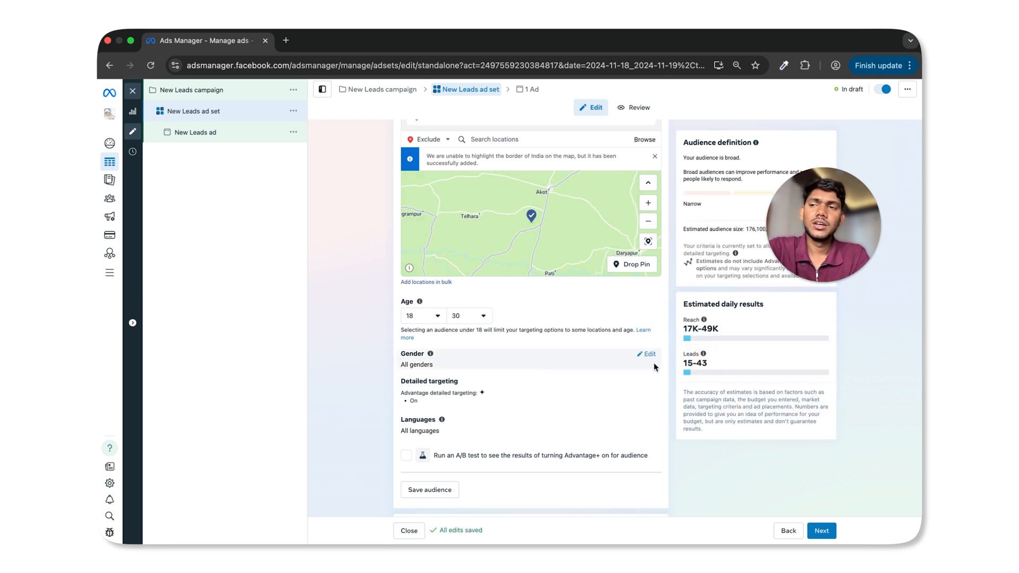
Open the gender options for editing and add the Parent interest to the audience's detailed targeting
click(646, 353)
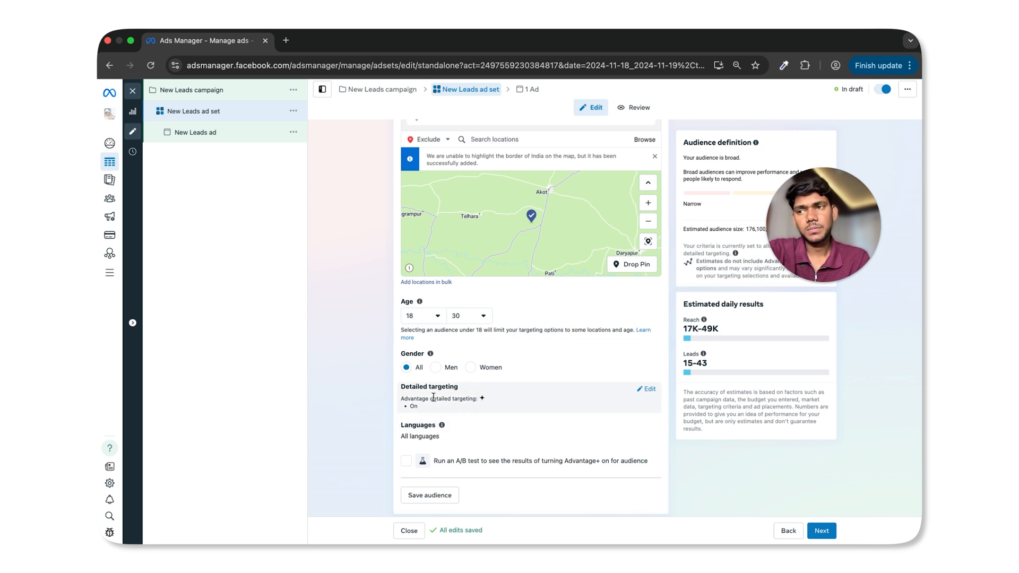
click(649, 389)
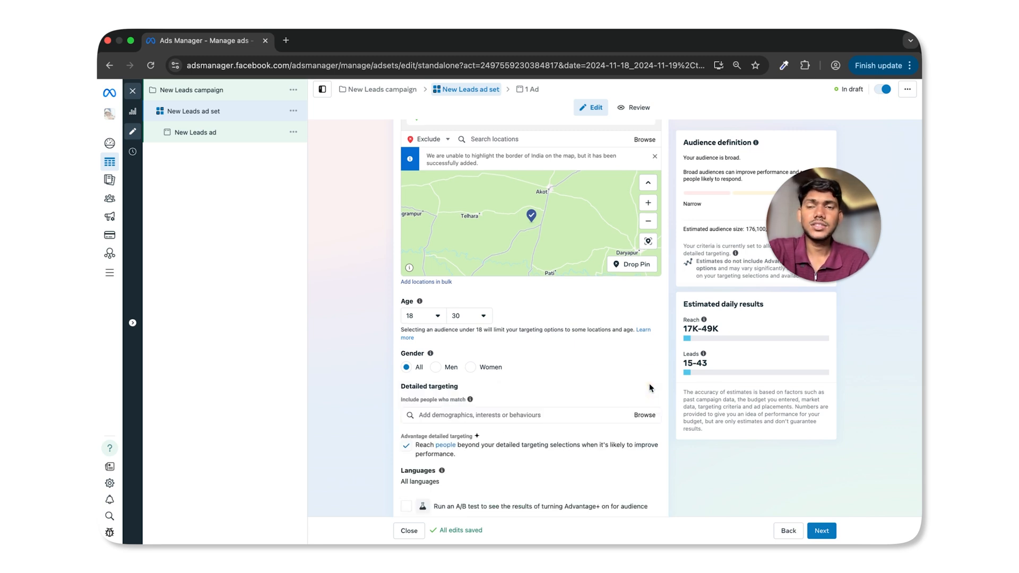
scroll(648, 388, down, 2)
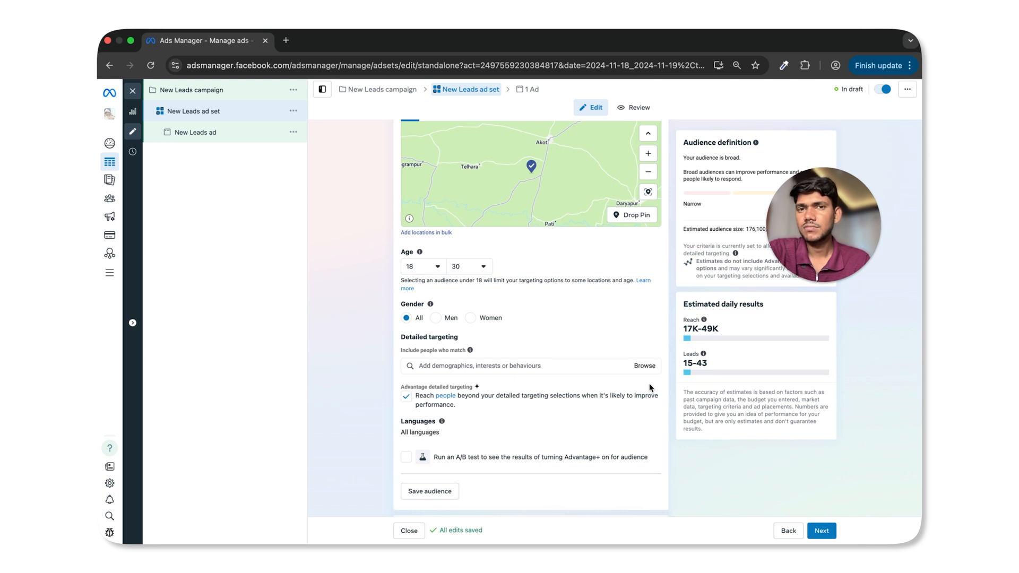
click(469, 370)
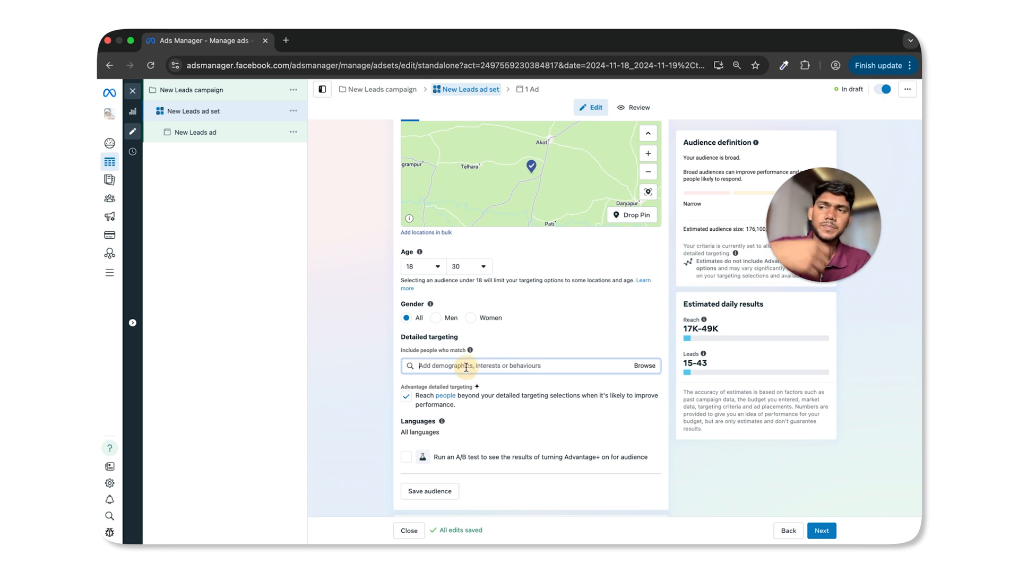
text(p)
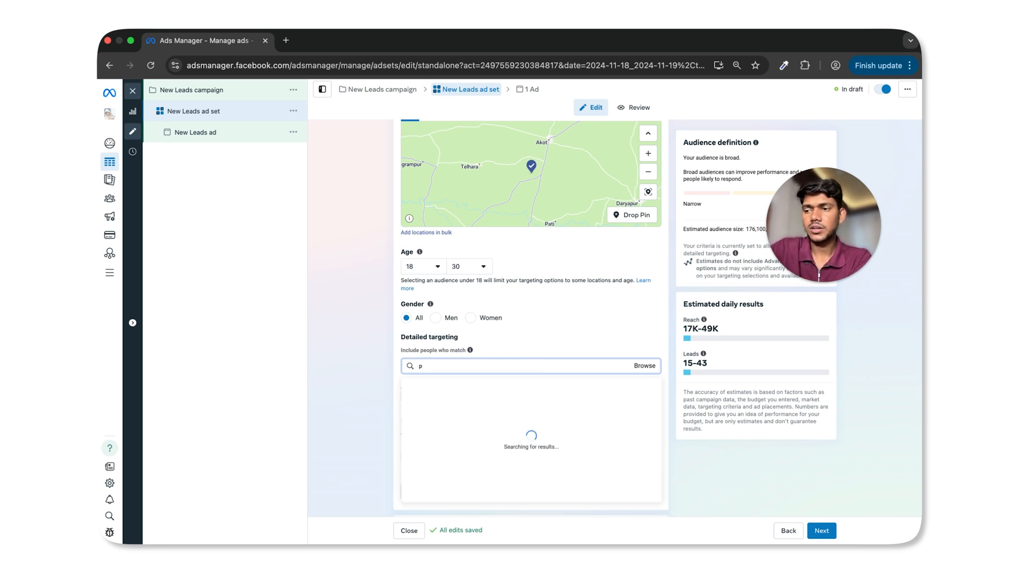
text(arent)
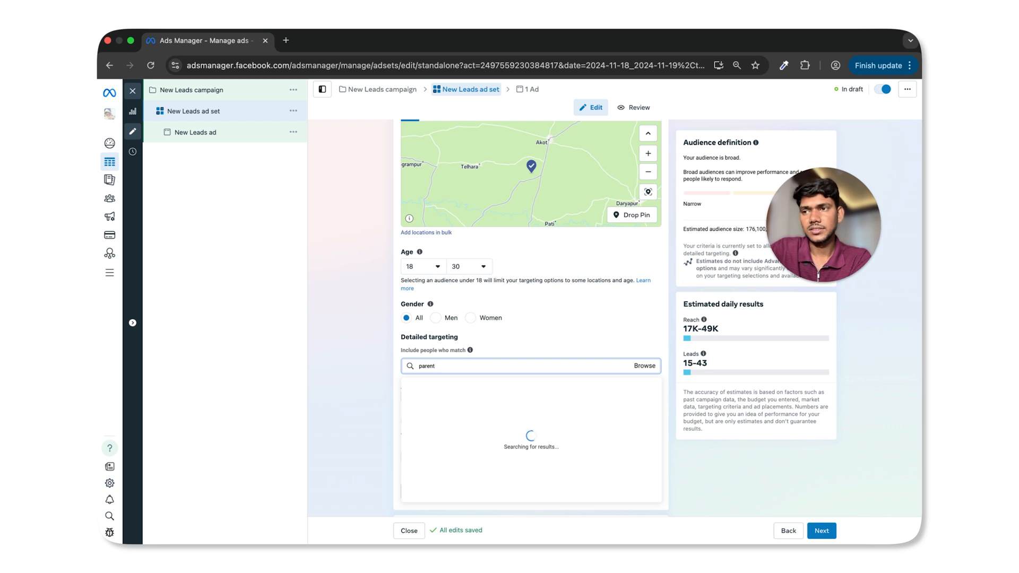
click(433, 406)
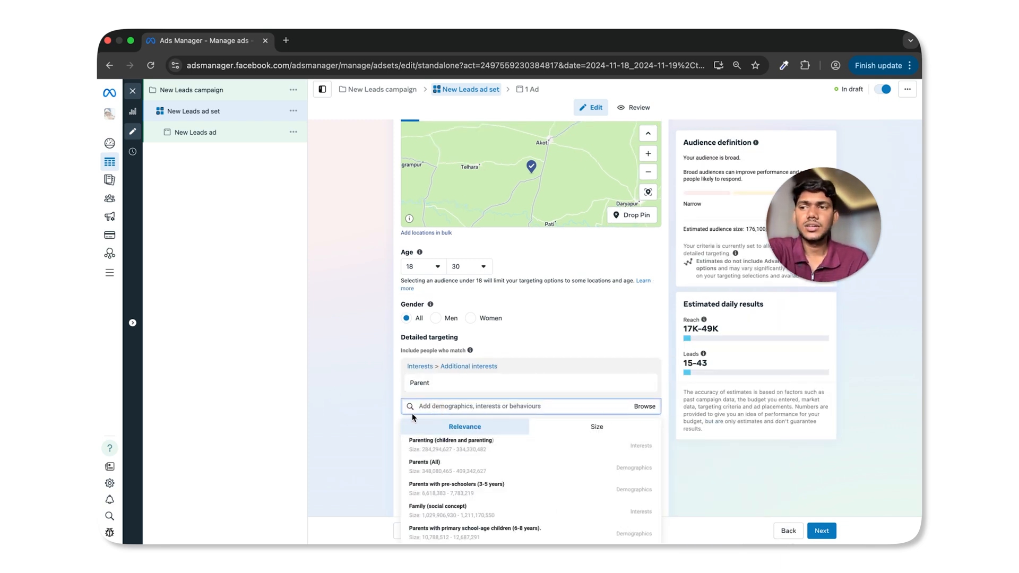
scroll(350, 390, down, 3)
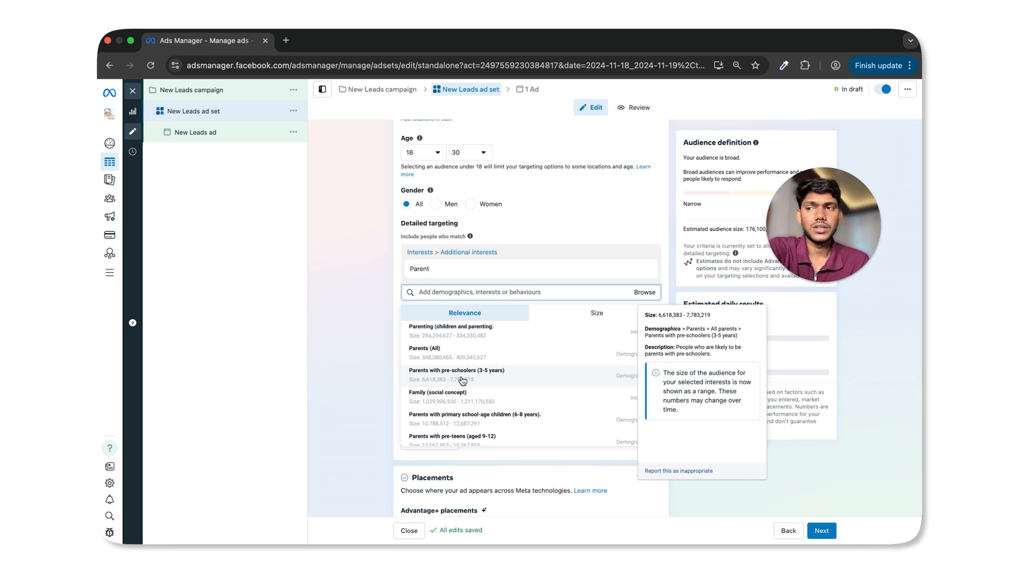
scroll(476, 392, down, 1)
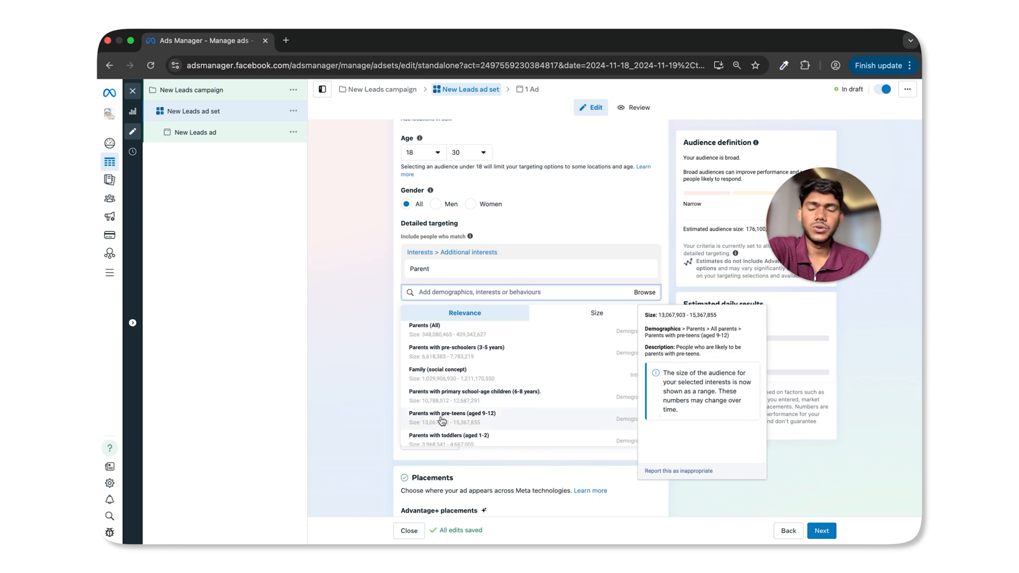
scroll(445, 416, up, 1)
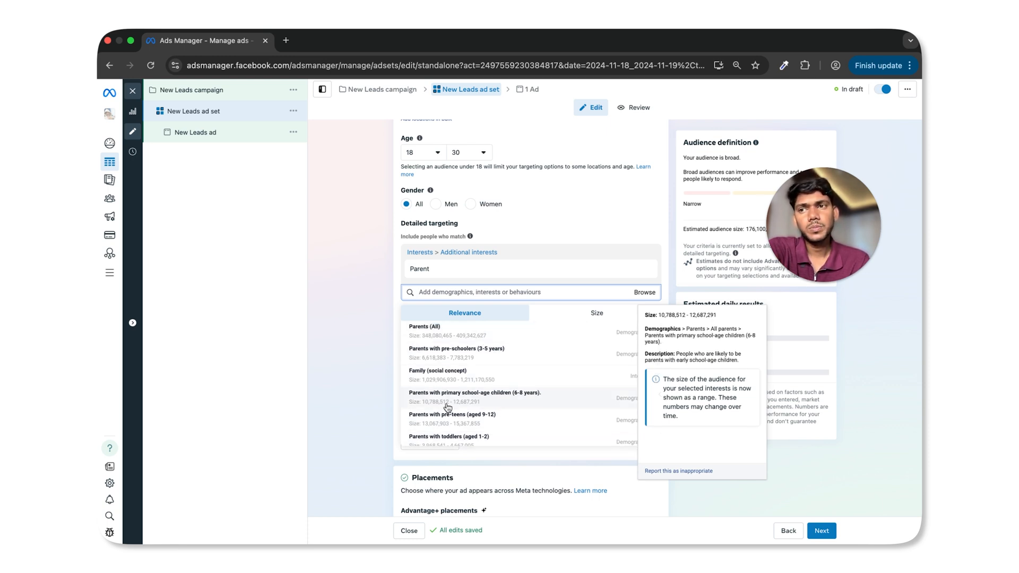
click(578, 203)
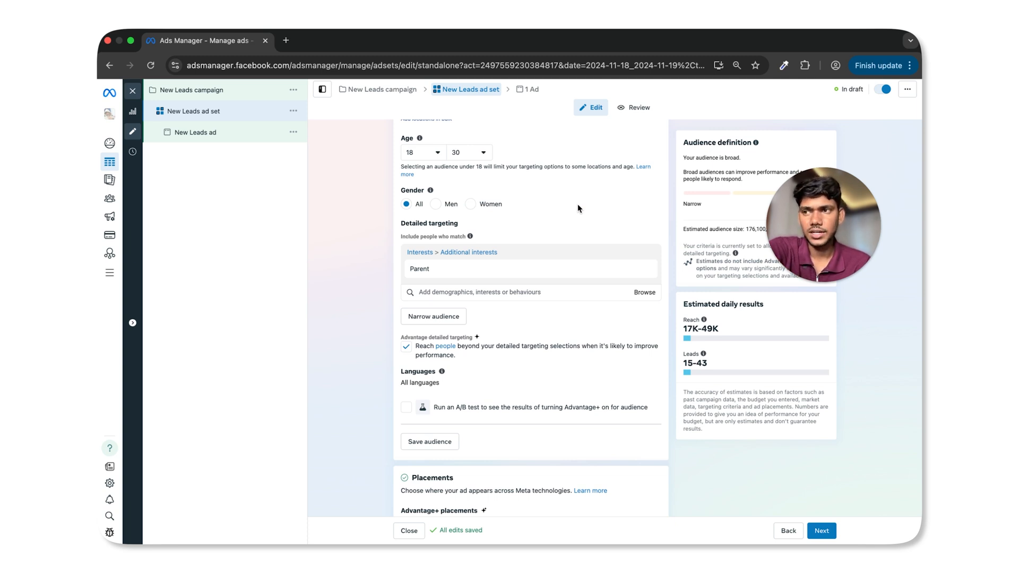
Browse the detailed targeting categories under Demographics > Parents > All parents and examine the available parent age groups
click(601, 294)
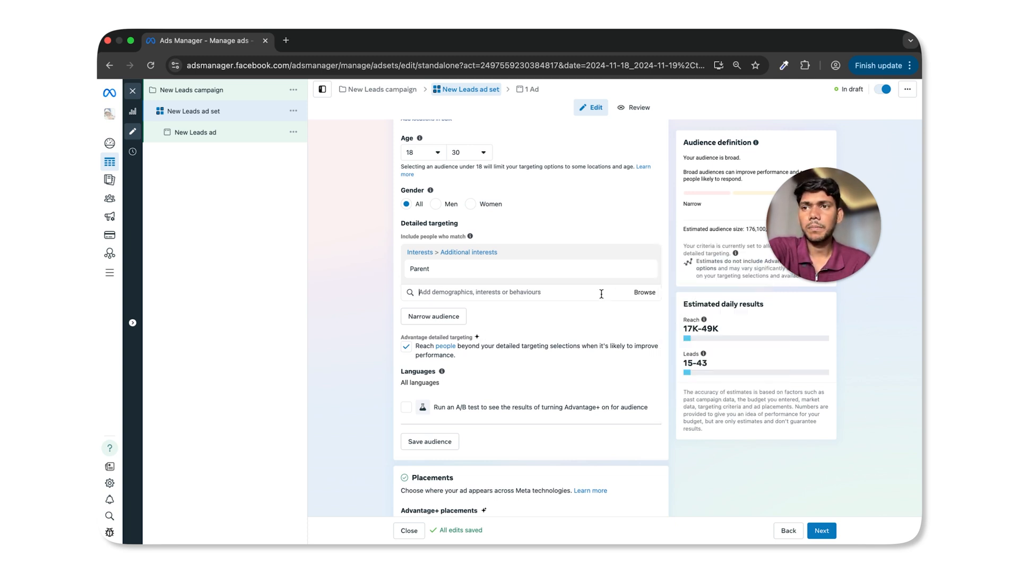
click(644, 293)
click(405, 313)
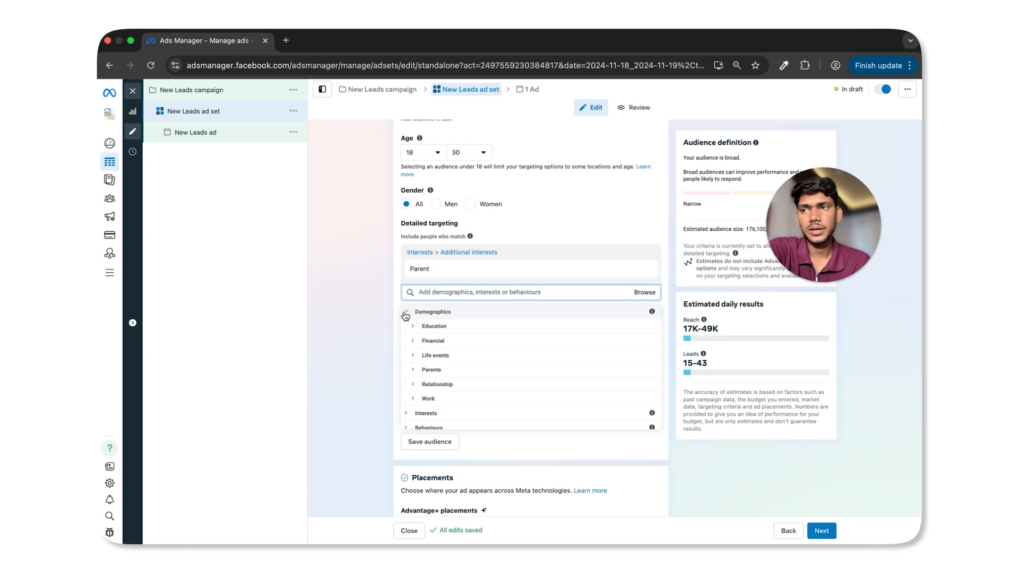
scroll(414, 399, down, 1)
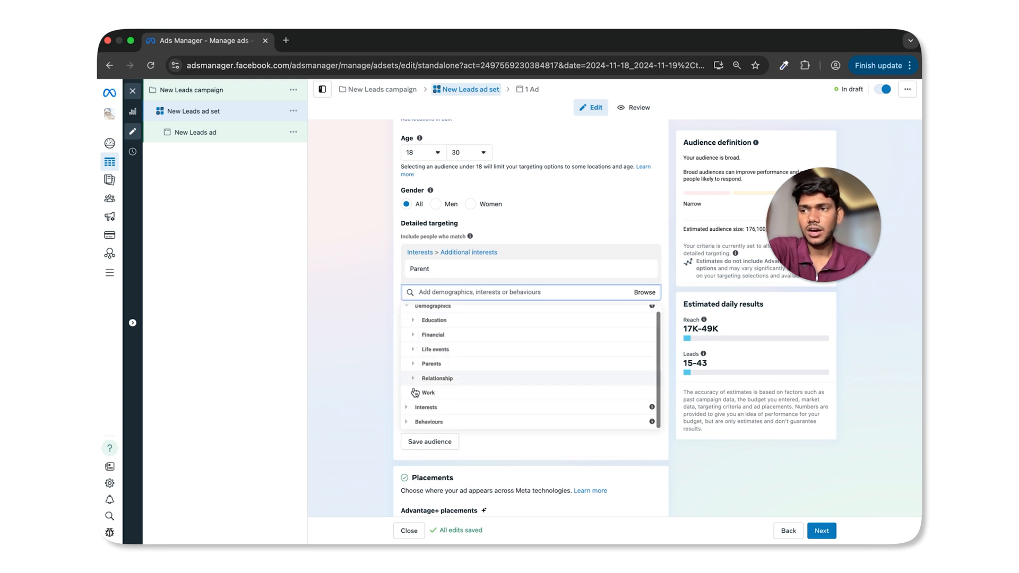
click(414, 366)
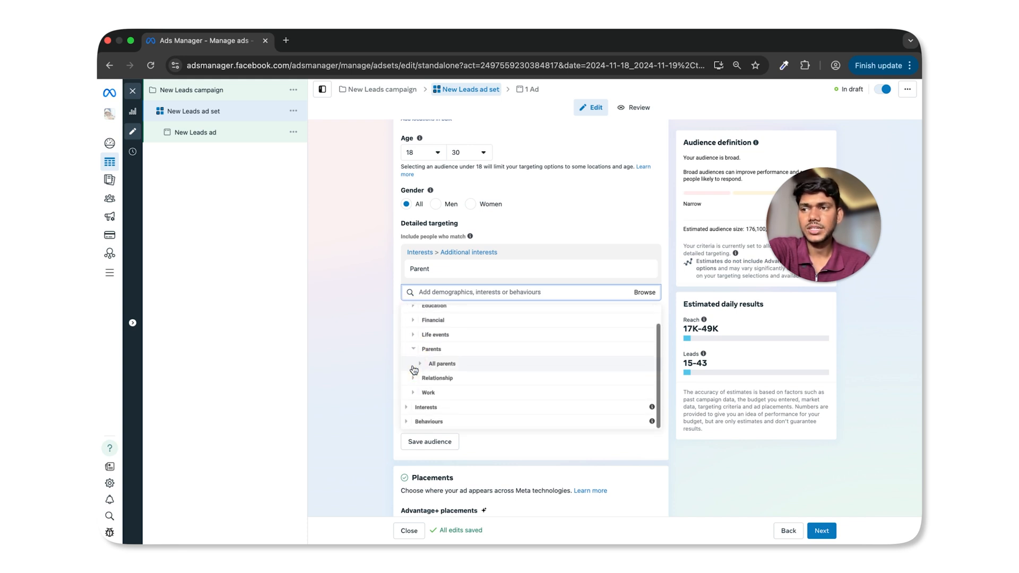
click(418, 369)
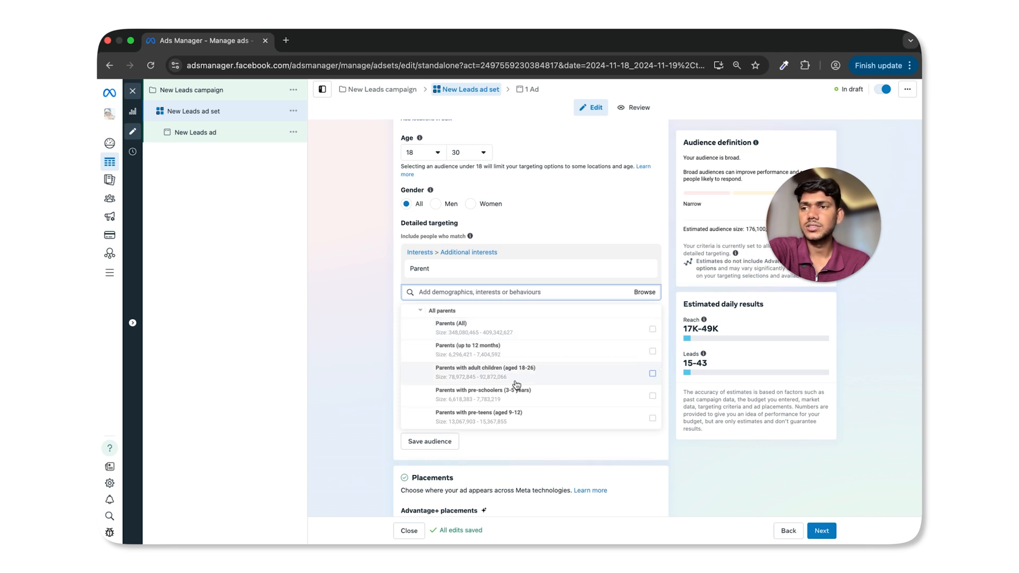
scroll(537, 376, down, 5)
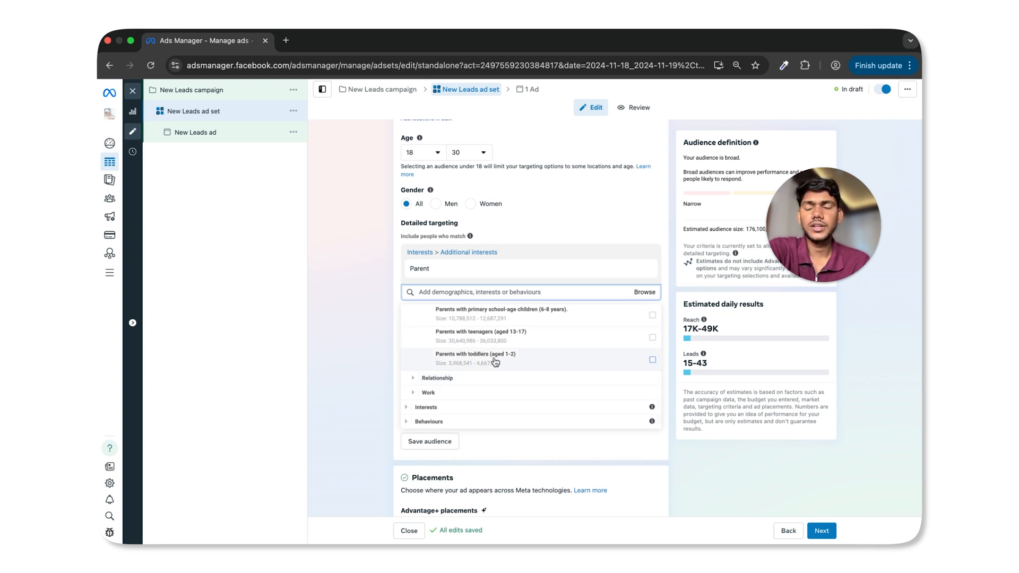
scroll(513, 362, up, 5)
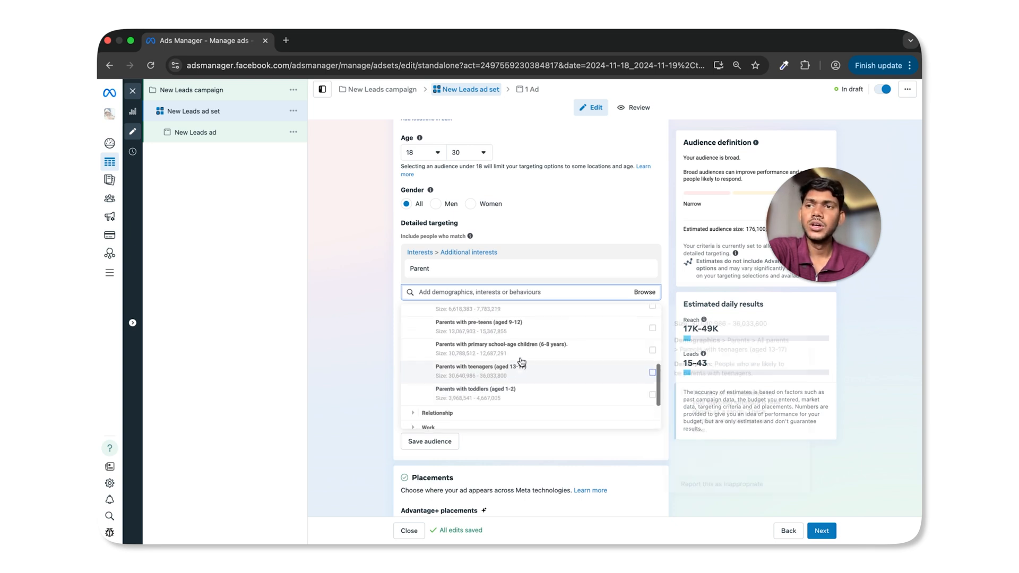
click(675, 290)
Expand the additional placement options and switch the ad set from Advantage+ placements to manual placements
scroll(675, 290, down, 1)
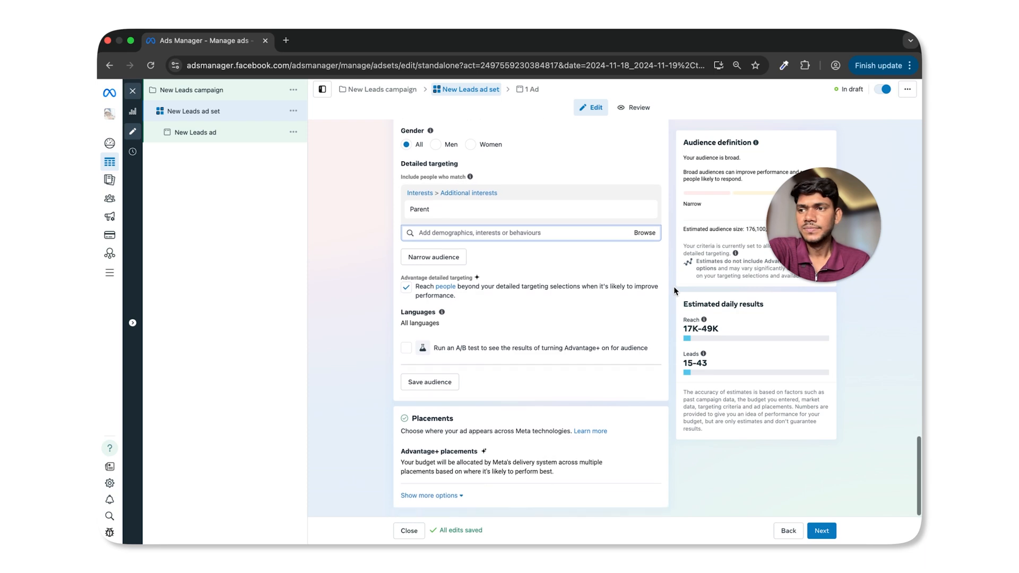
drag(397, 432, 526, 442)
click(525, 442)
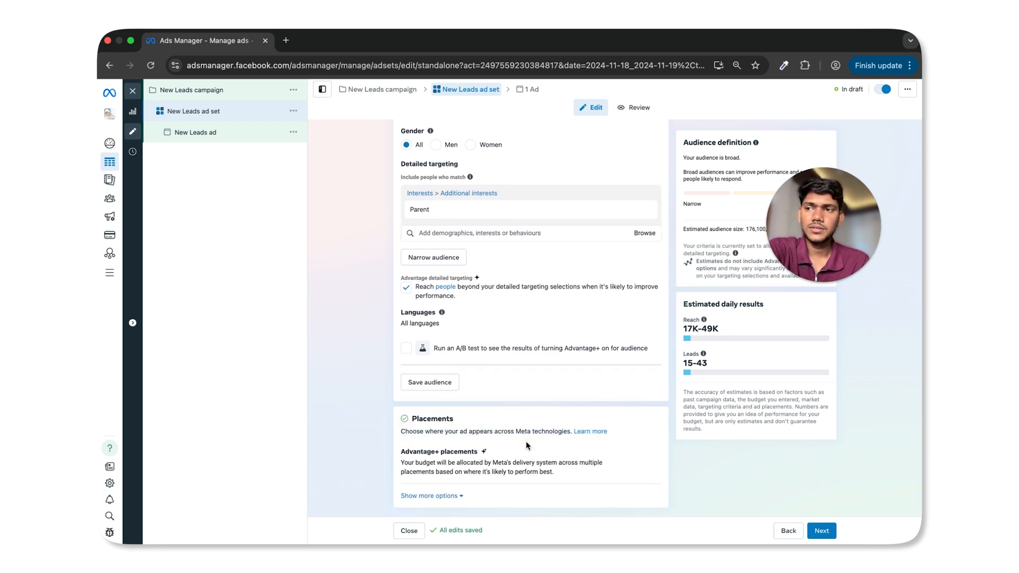
click(409, 495)
scroll(429, 464, down, 4)
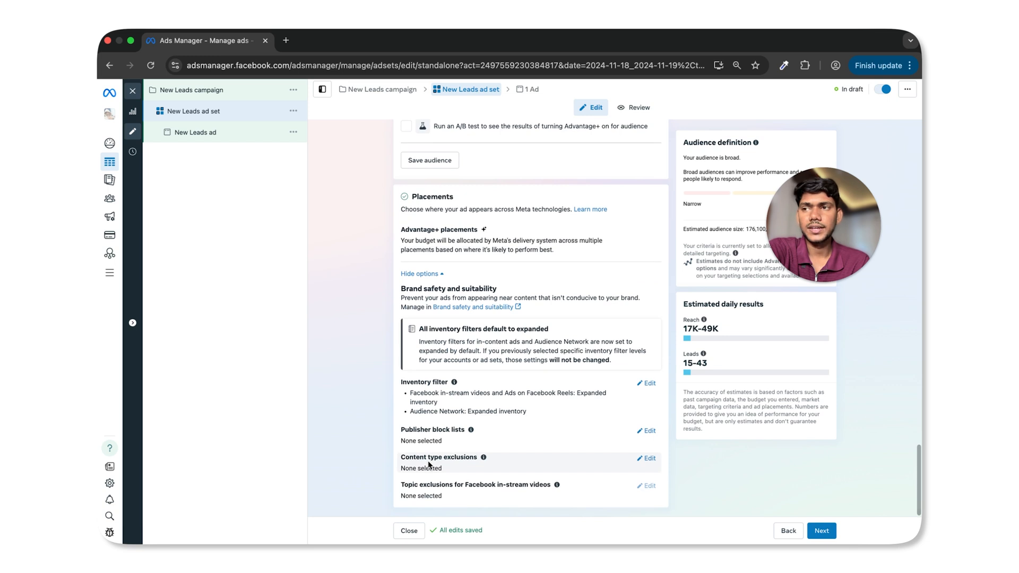
drag(399, 230, 550, 253)
click(550, 253)
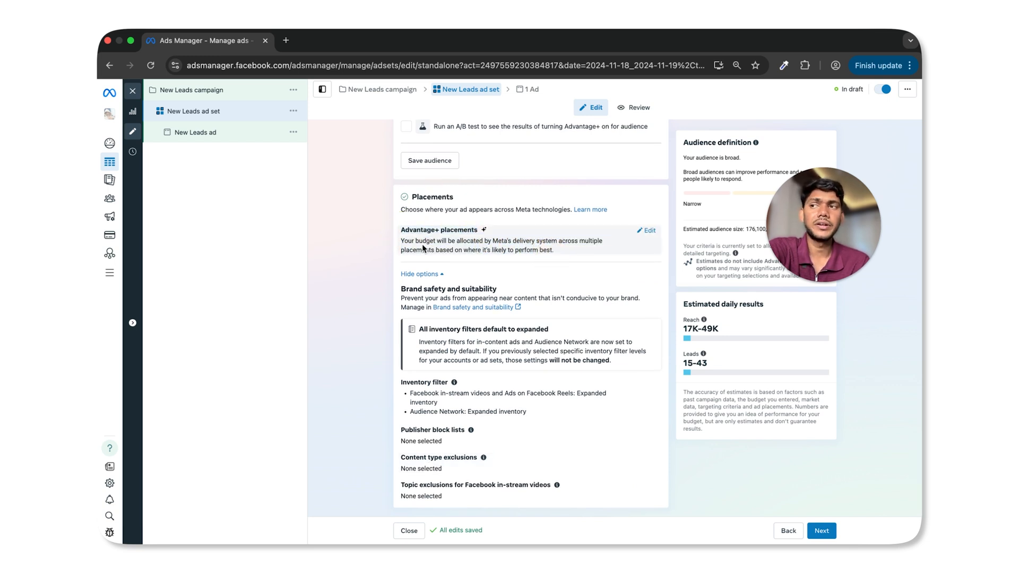
click(648, 231)
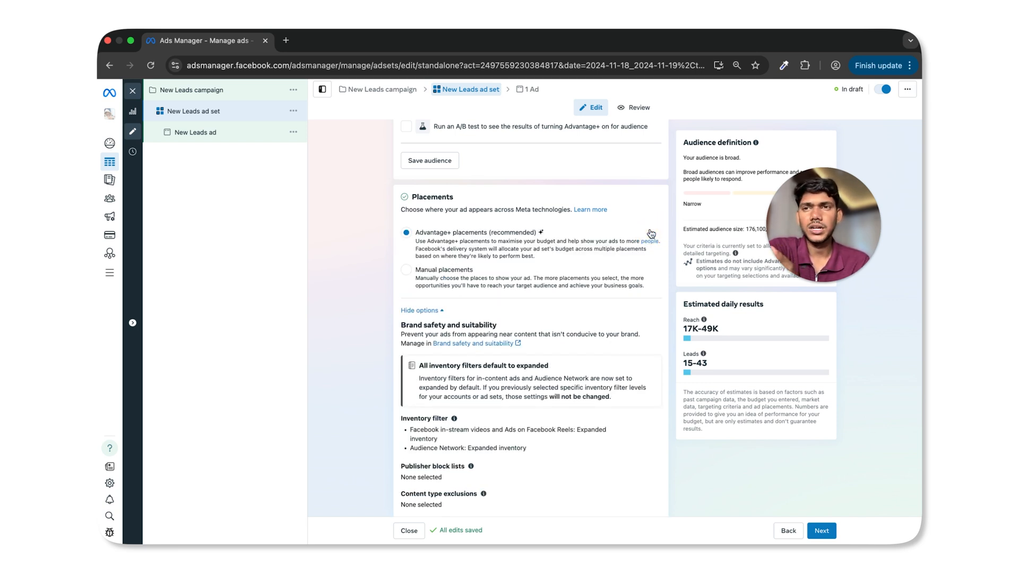
click(440, 279)
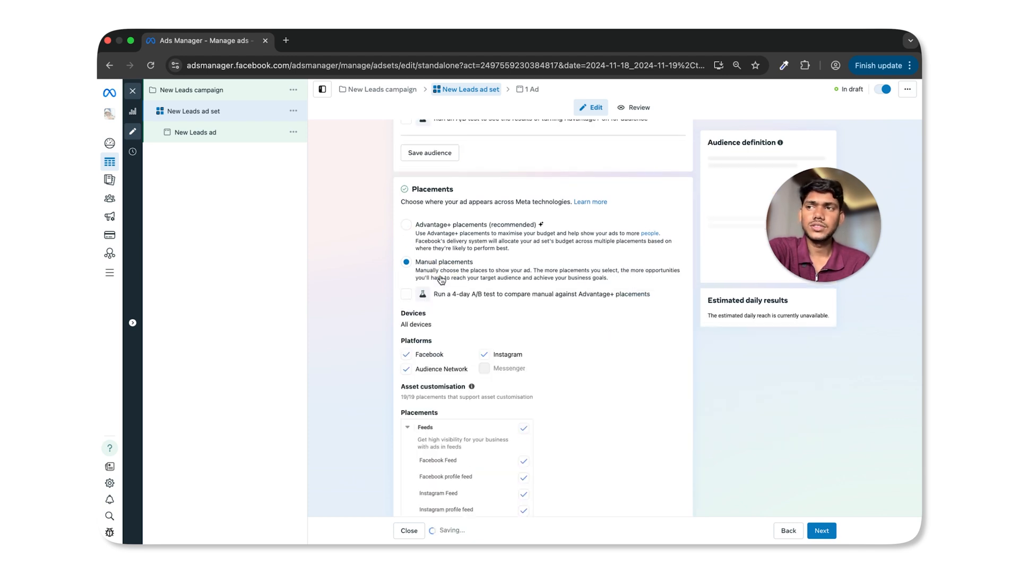
Deselect Audience Network in the manual placement platforms
scroll(443, 297, down, 4)
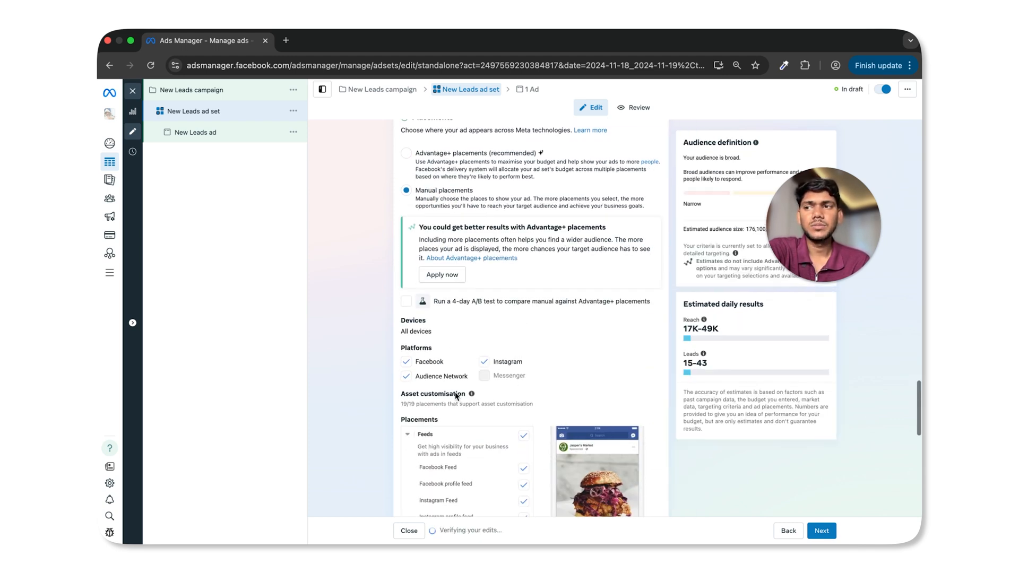
scroll(456, 396, up, 3)
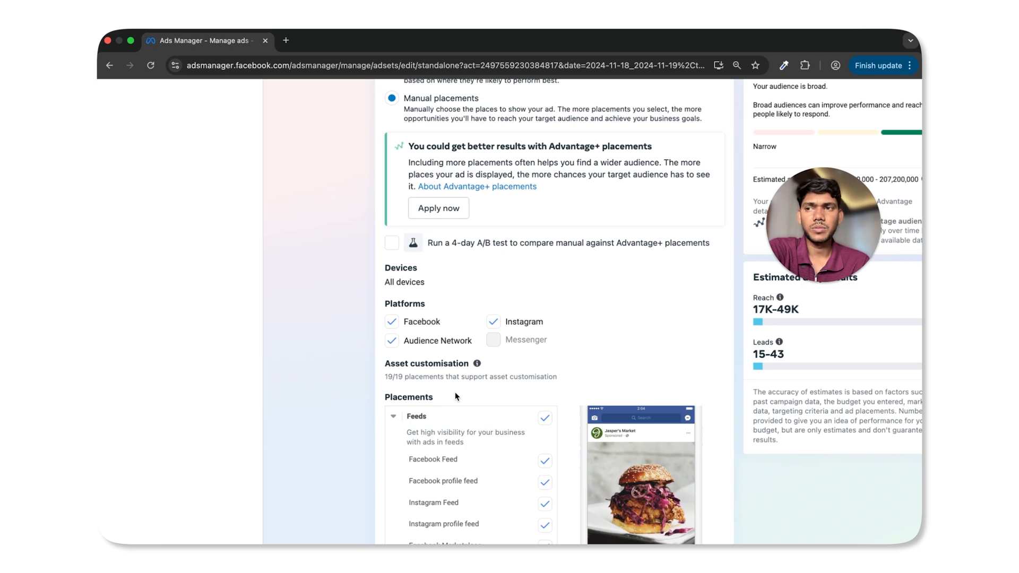
scroll(455, 397, up, 3)
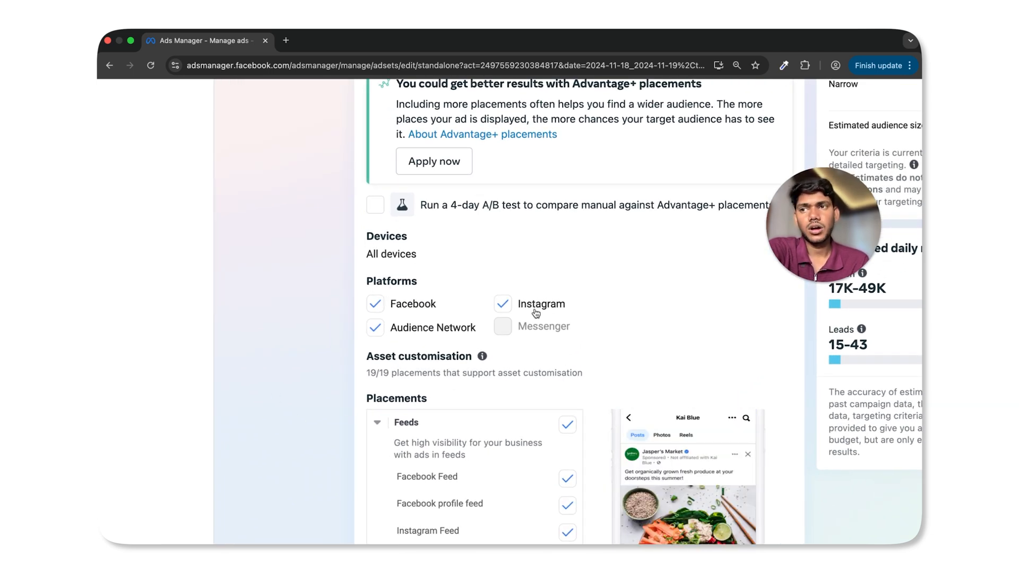
click(377, 334)
click(375, 305)
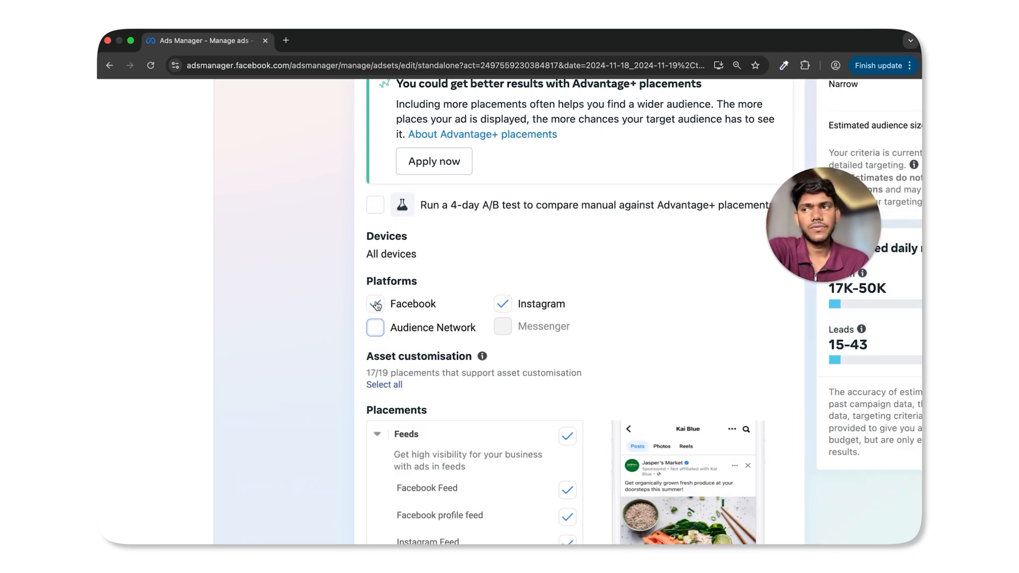
Deselect the Facebook platform and the Instagram profile feed, Instagram Explore, Instagram Explore home and Instagram Feed placements
scroll(376, 306, down, 3)
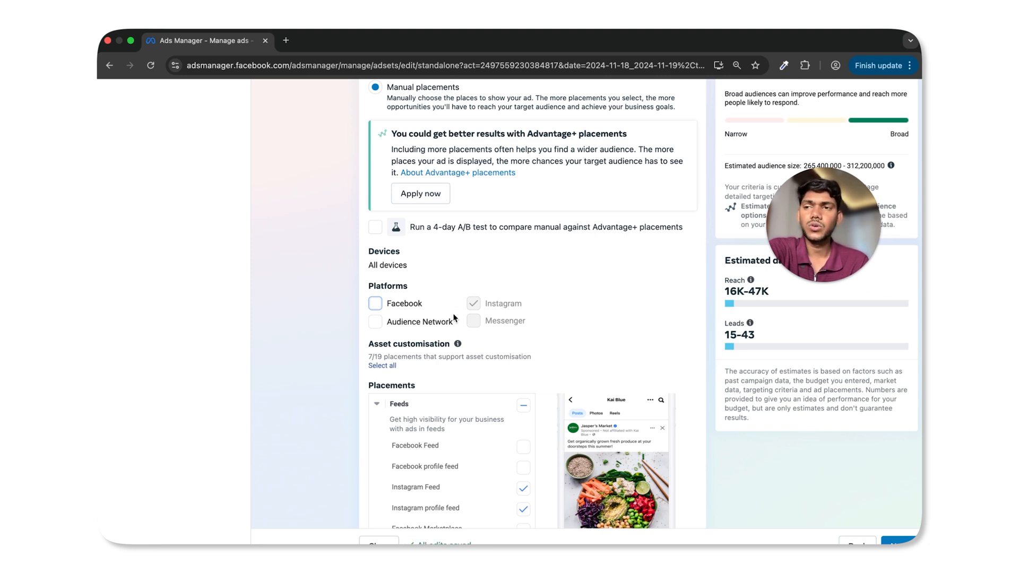
scroll(453, 317, down, 5)
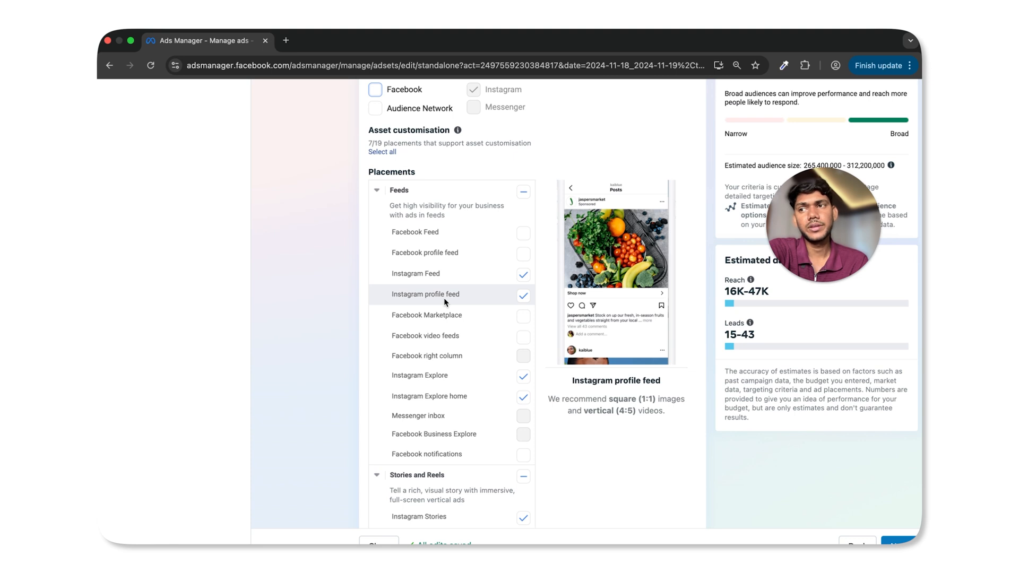
click(527, 297)
click(523, 377)
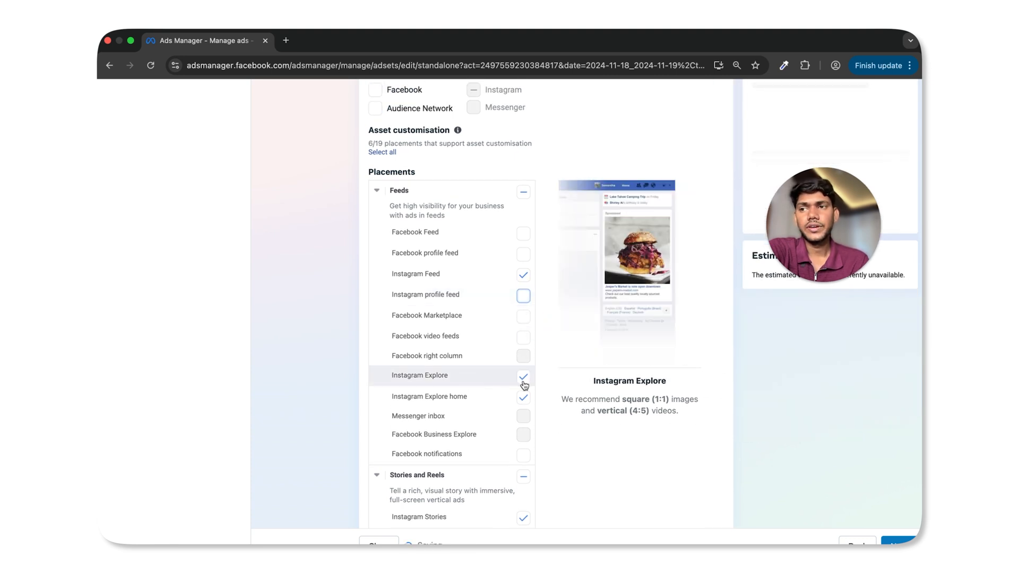
scroll(524, 382, down, 1)
scroll(524, 383, up, 1)
click(523, 394)
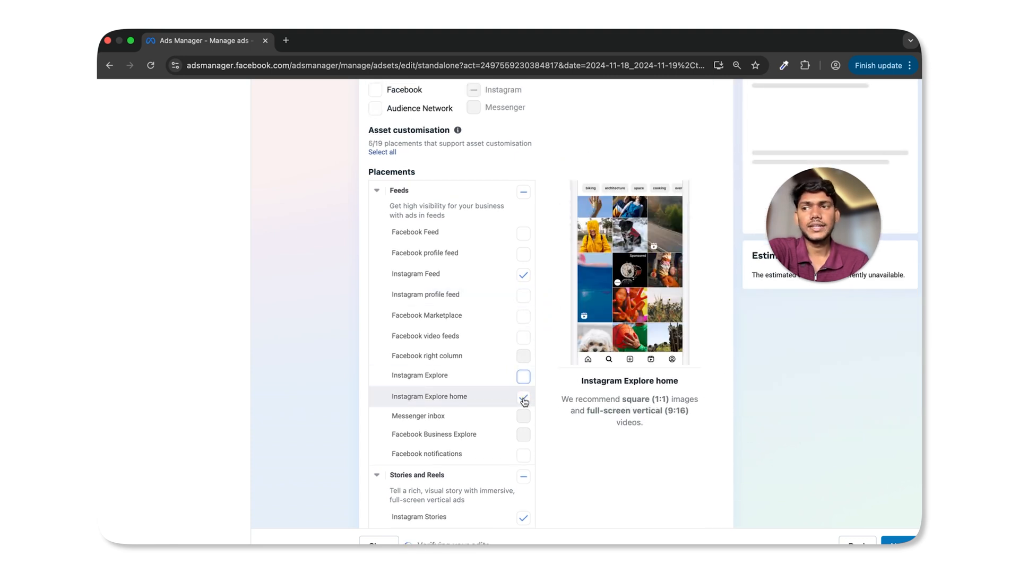
click(523, 272)
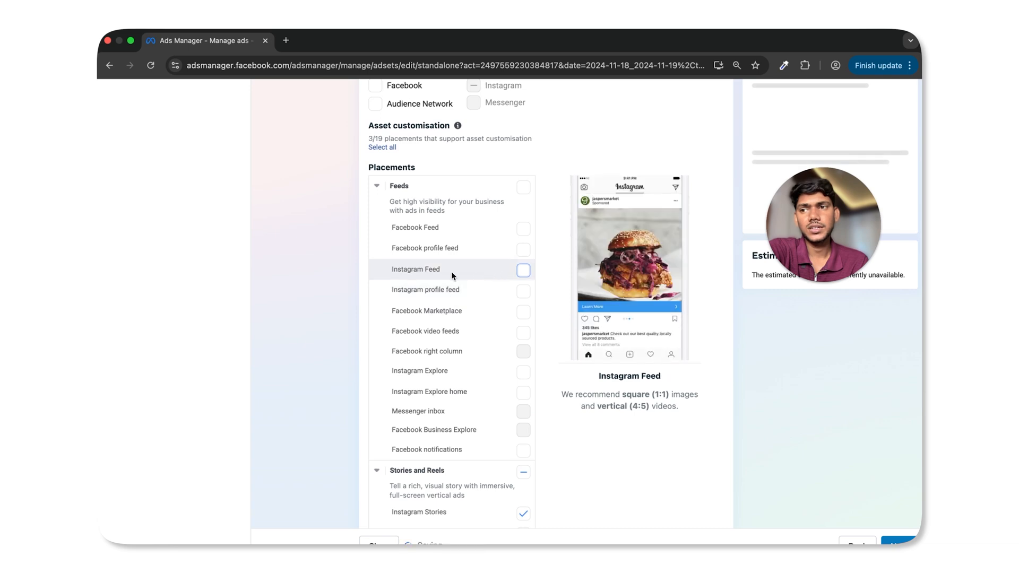
Deselect the Instagram Stories placement to check its effect on the estimated daily results, and reselect it
scroll(499, 408, down, 5)
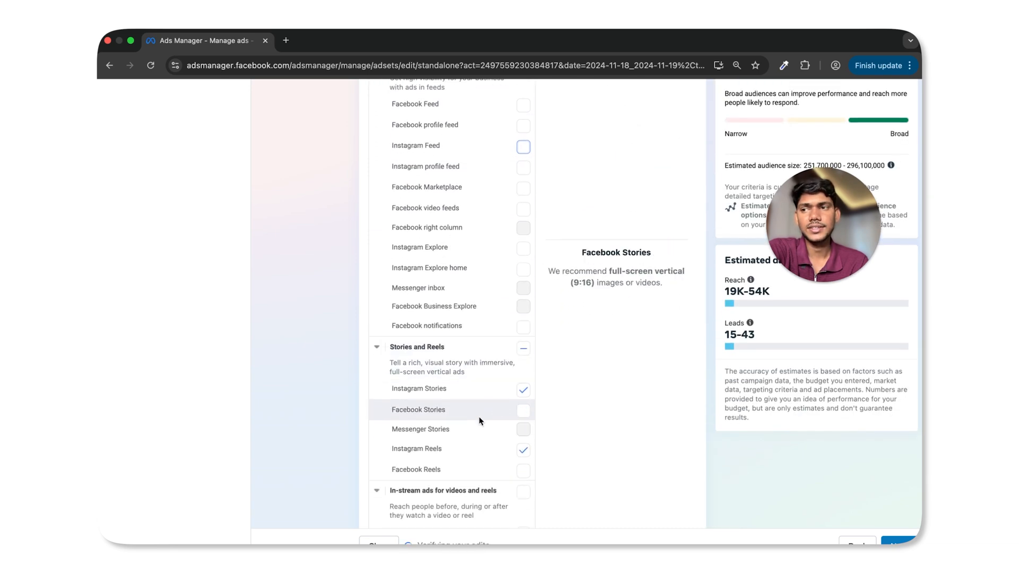
drag(390, 392, 444, 387)
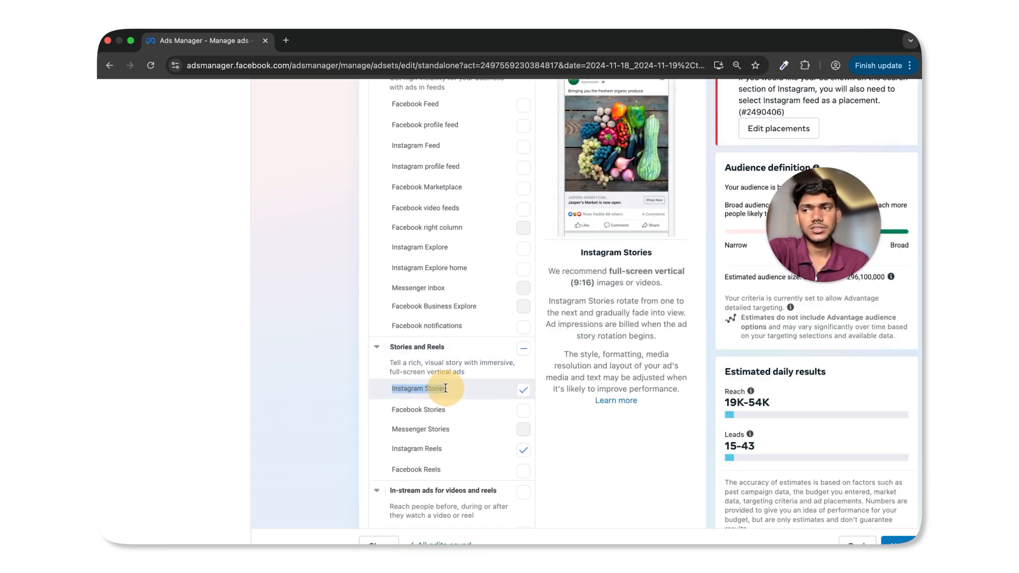
drag(388, 448, 463, 450)
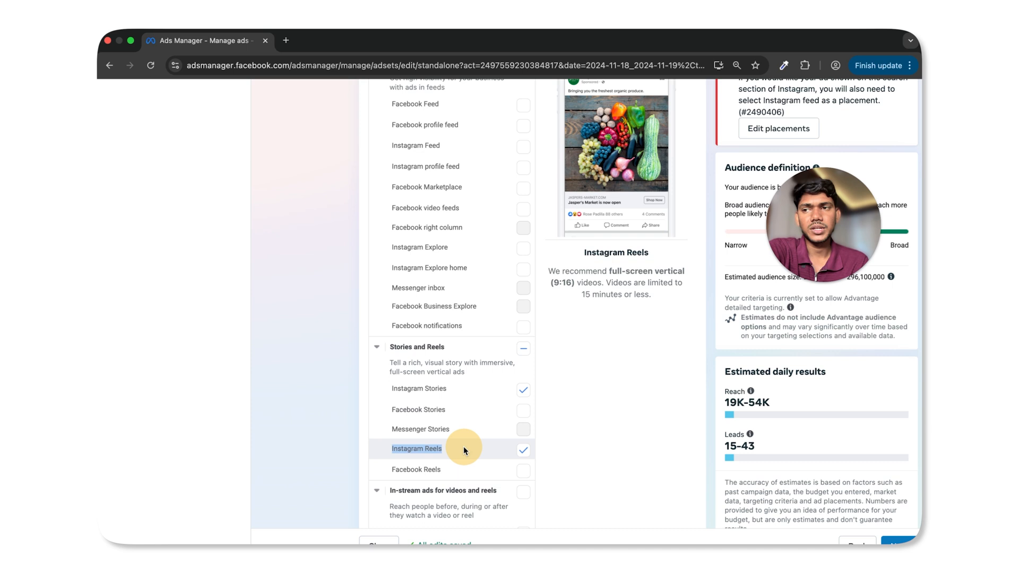
click(522, 392)
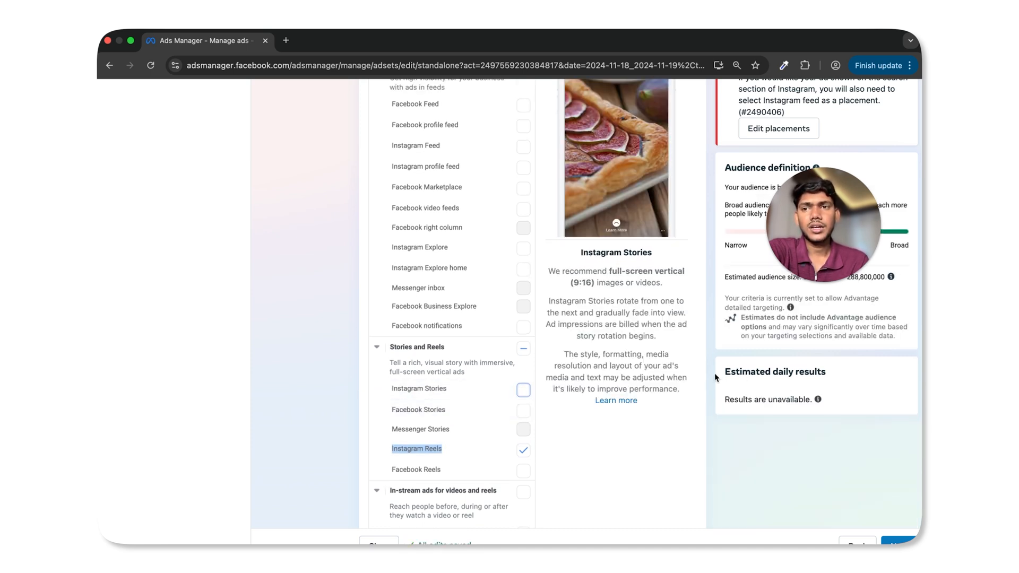
drag(714, 374, 822, 397)
click(821, 407)
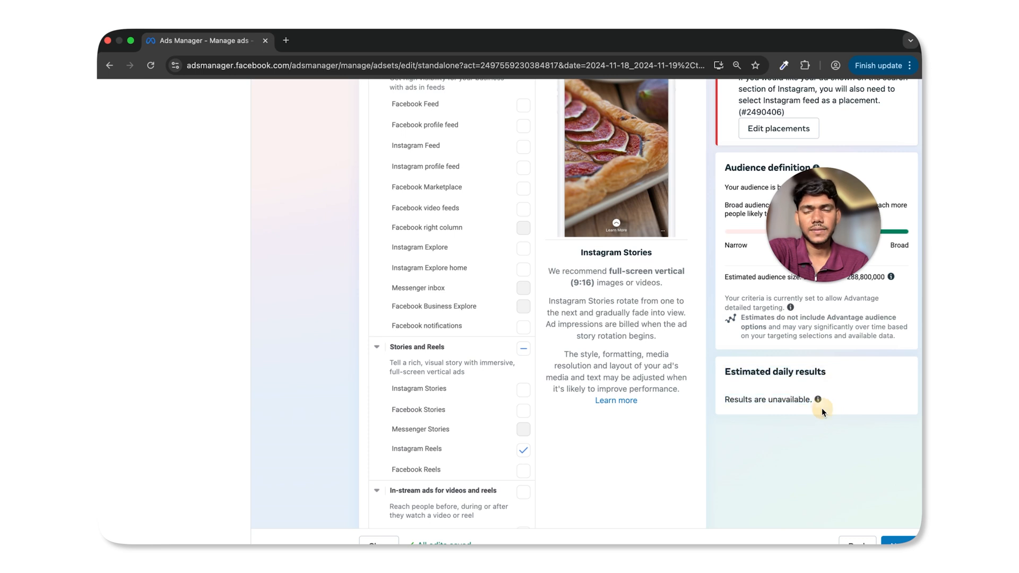
click(523, 390)
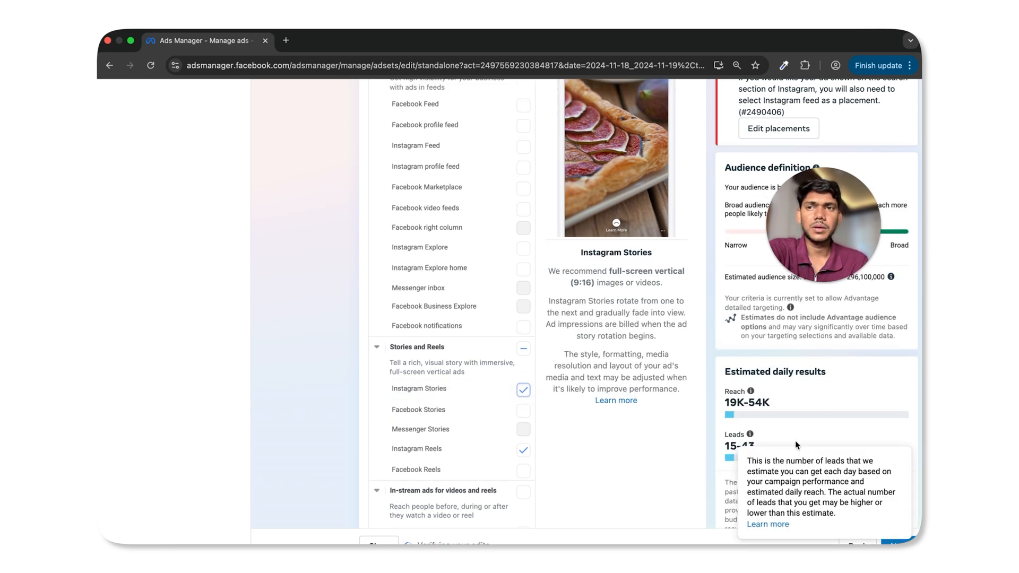
Examine the ad set's estimated daily reach and leads, and review the remaining manual placements
drag(725, 402, 781, 401)
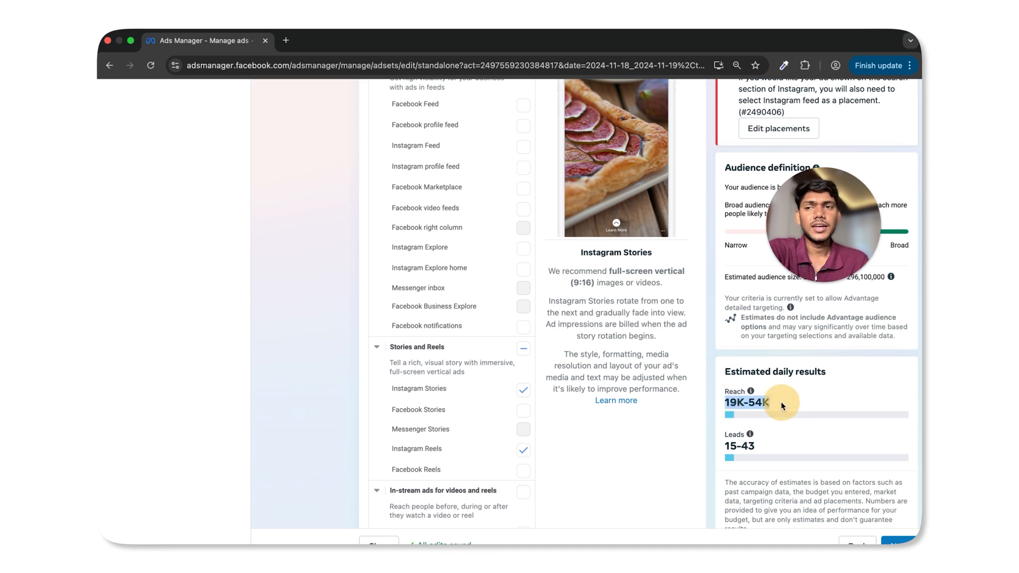
drag(726, 446, 763, 448)
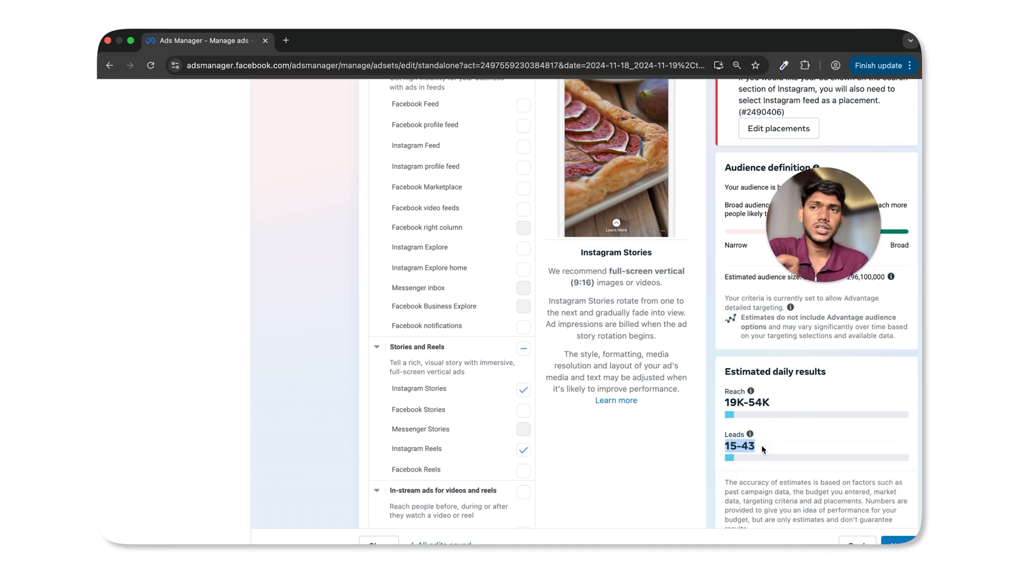
scroll(762, 449, down, 5)
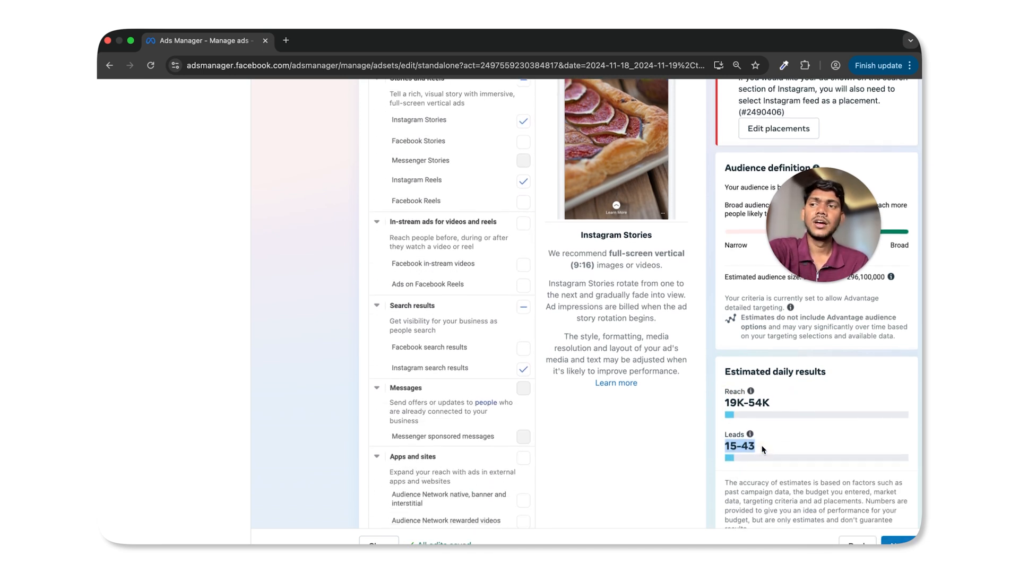
scroll(763, 449, down, 3)
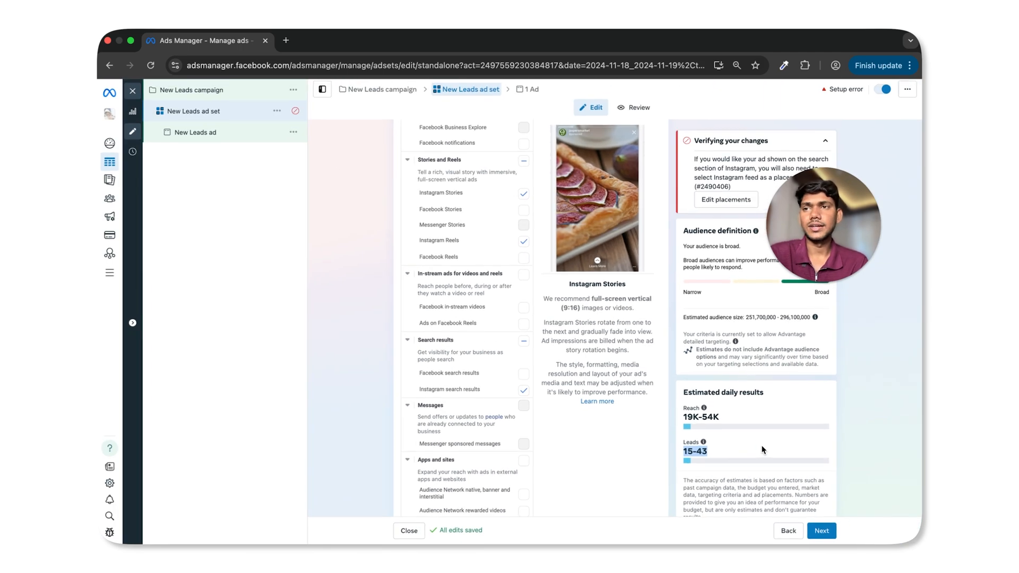
scroll(639, 414, up, 7)
scroll(635, 345, down, 7)
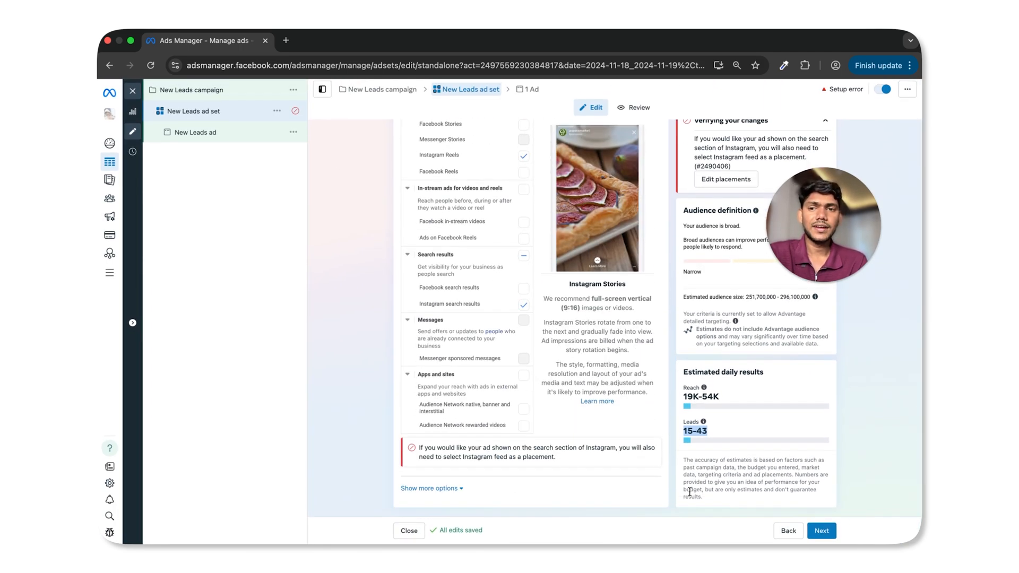
Continue to the New Leads ad and examine the Instagram account options under Identity
click(822, 531)
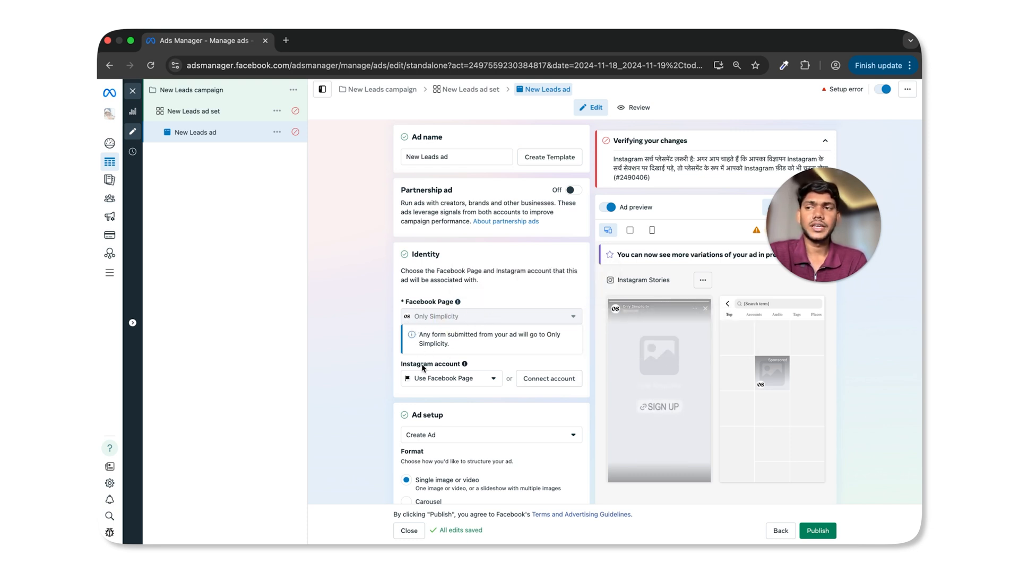
click(398, 366)
drag(398, 366, 578, 380)
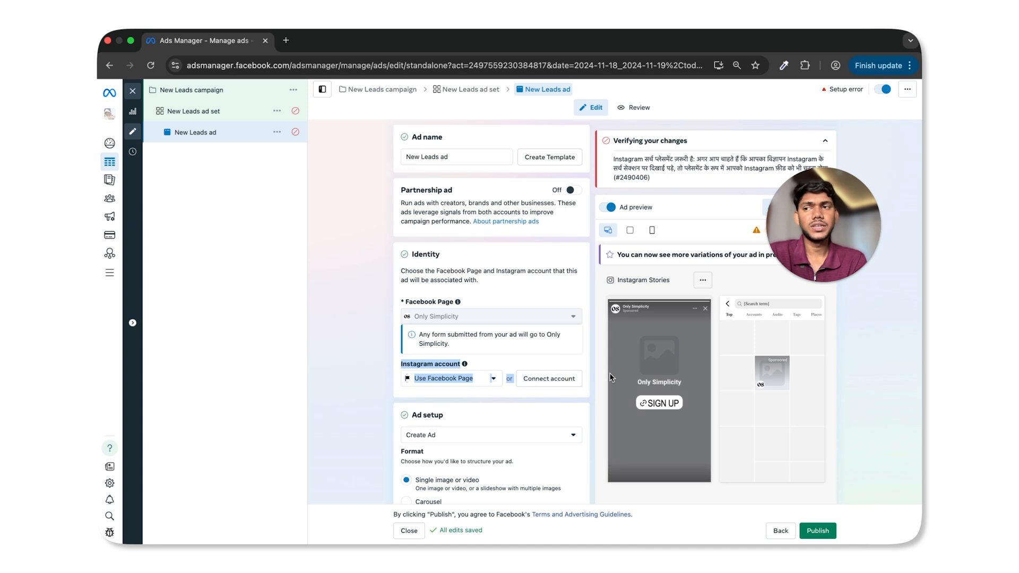
click(589, 387)
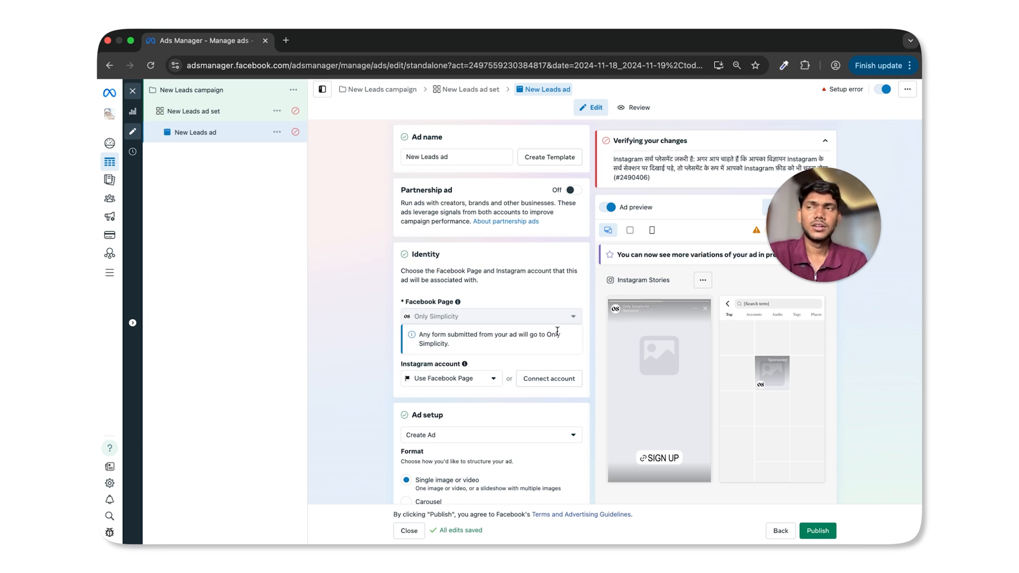
Review the ad setup's format and multi-advertiser options and the instant form destination section
scroll(557, 331, down, 2)
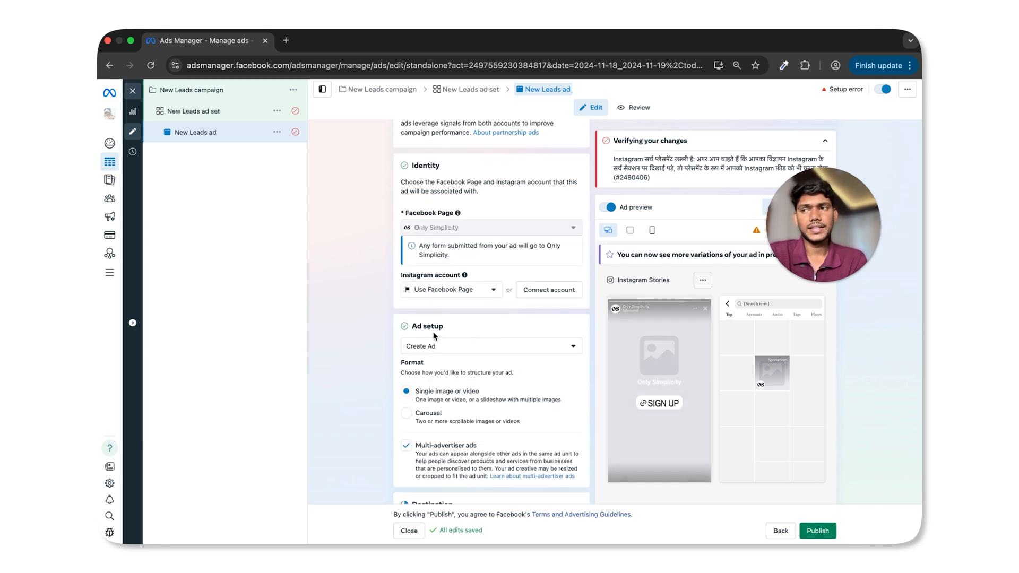
click(461, 327)
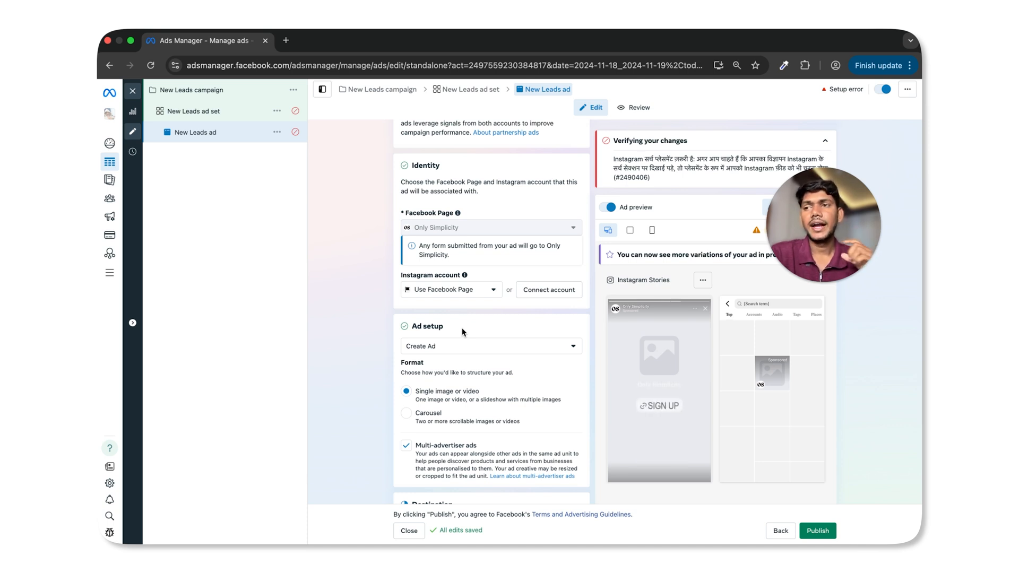
drag(462, 328, 417, 326)
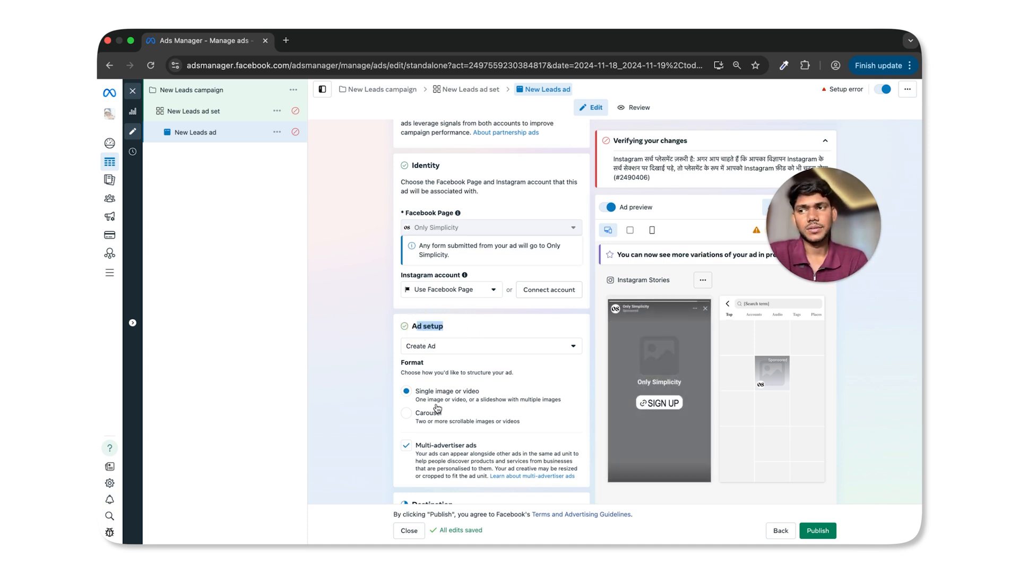
scroll(437, 407, down, 2)
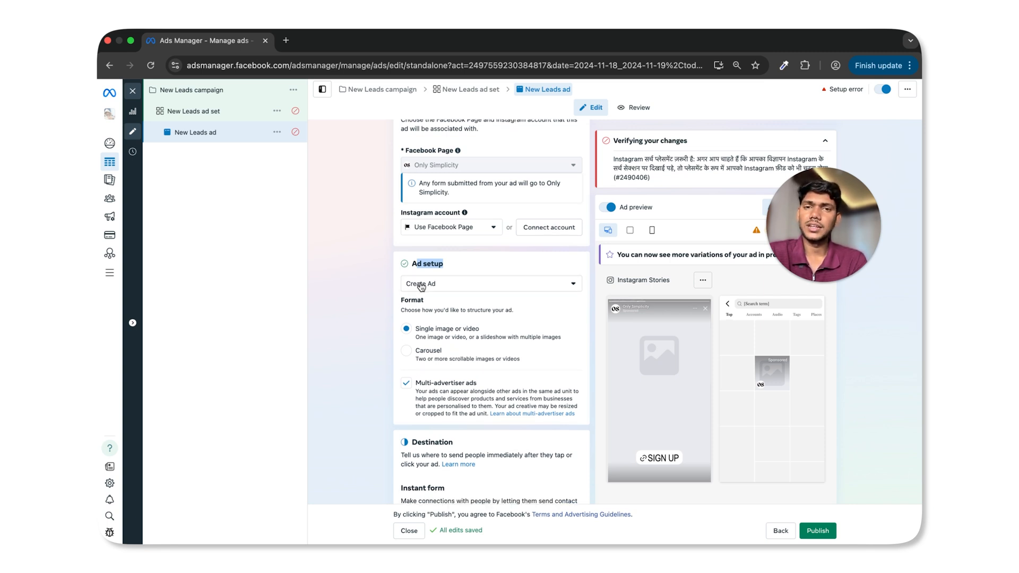
scroll(421, 286, down, 1)
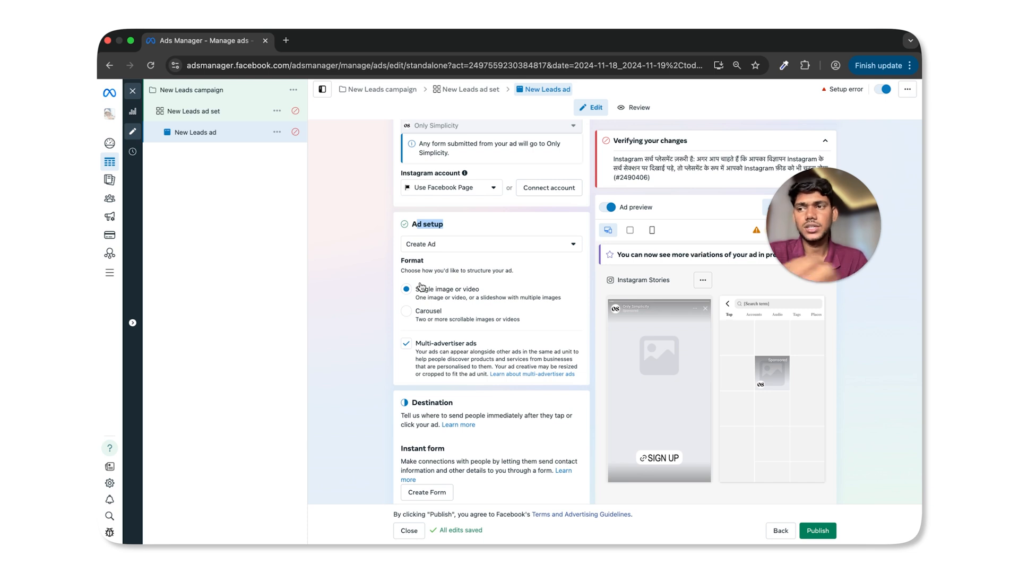
scroll(421, 286, down, 5)
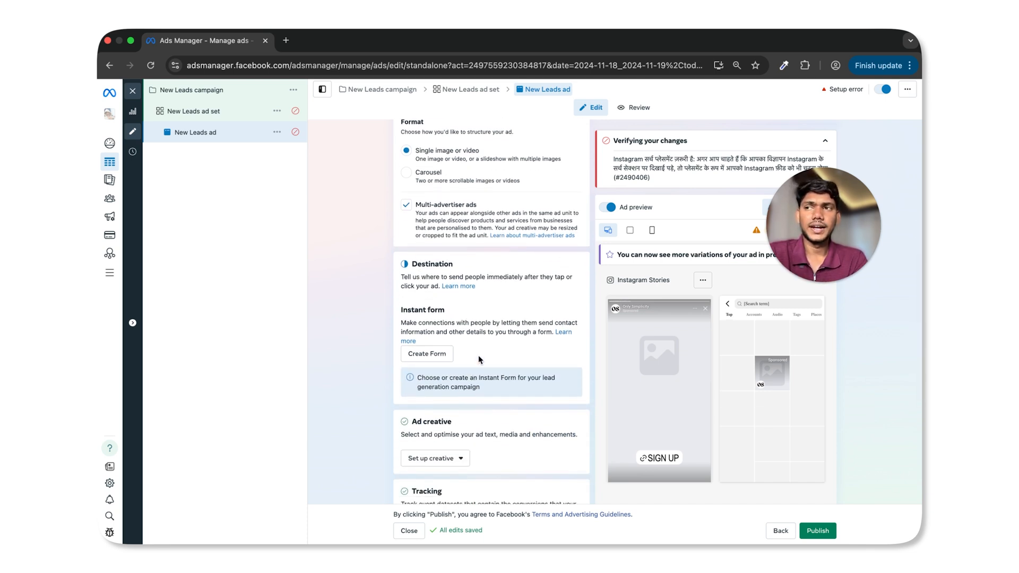
scroll(446, 237, up, 5)
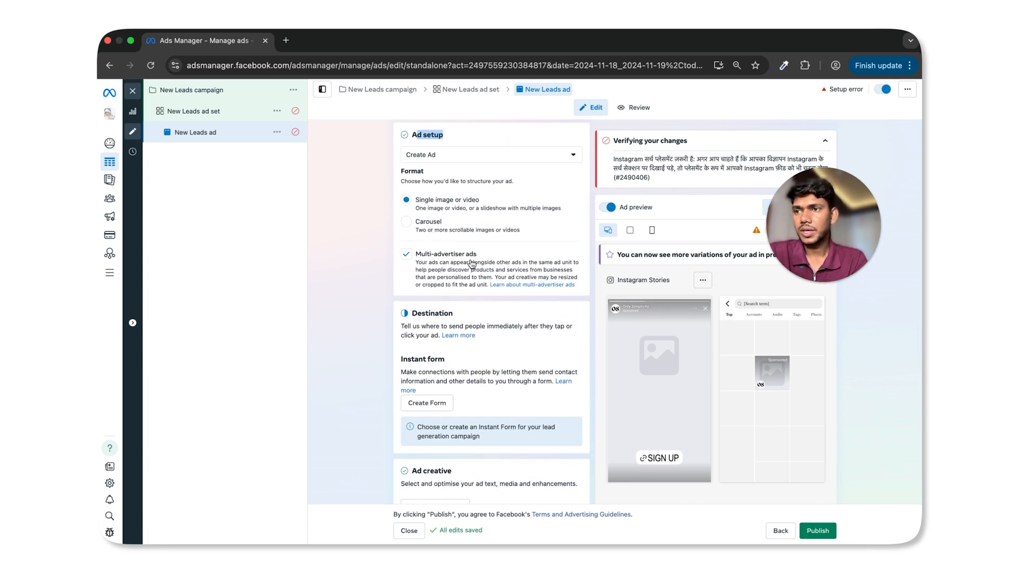
Set up the ad creative as a video ad with sample primary text and headline
scroll(465, 296, down, 10)
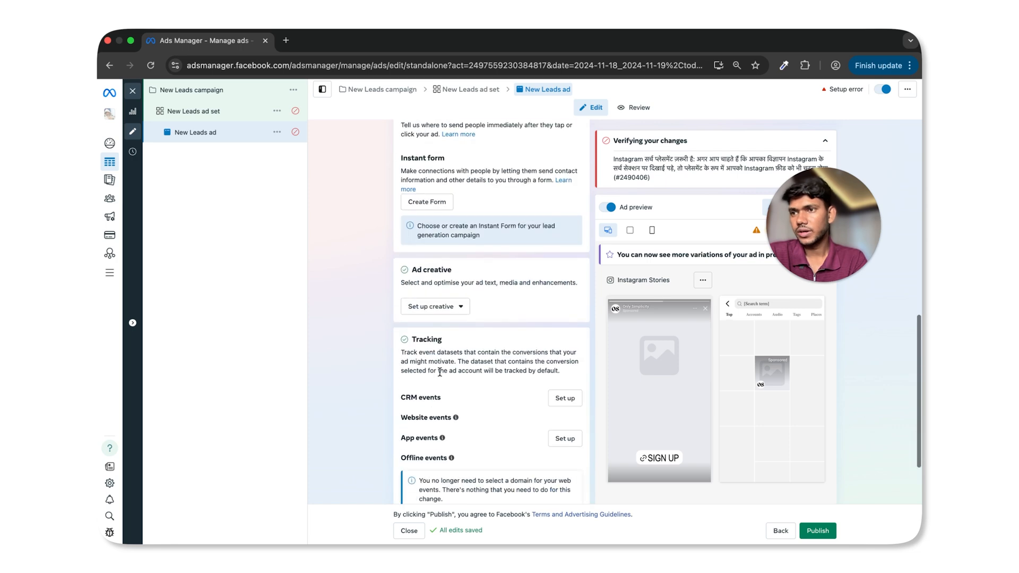
click(447, 220)
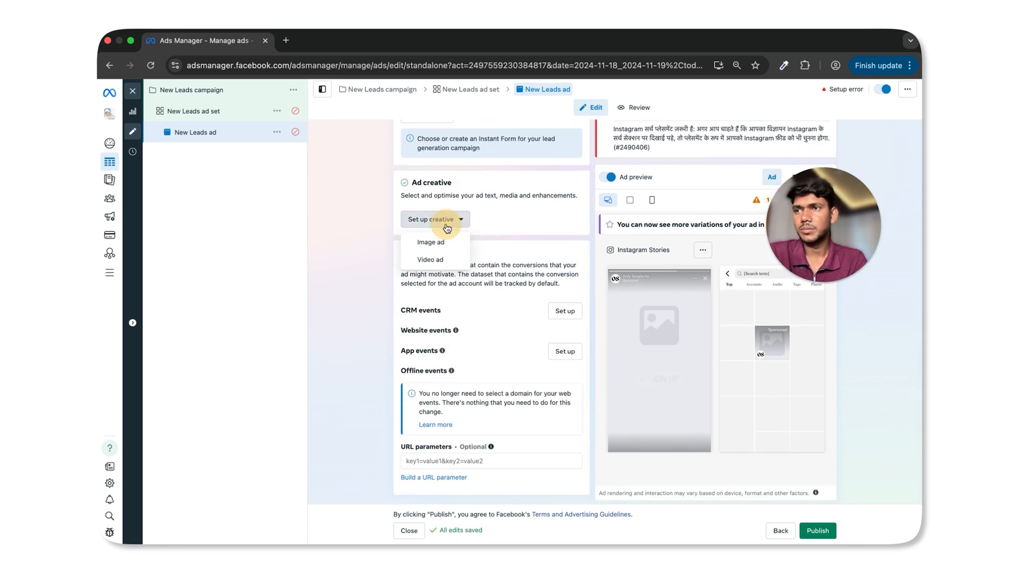
click(438, 263)
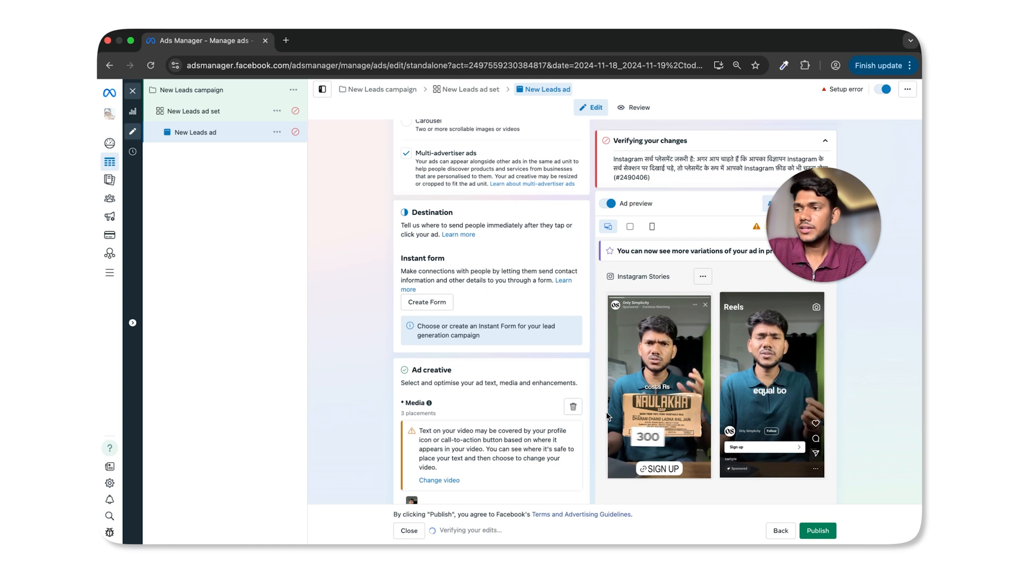
Examine the ad creative's media, link description and primary text fields
scroll(606, 411, down, 5)
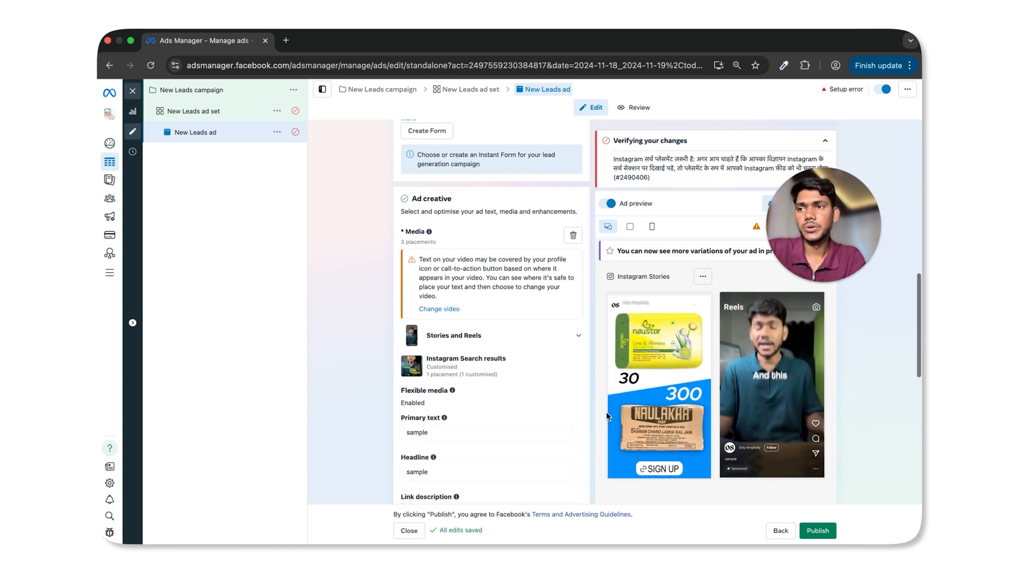
scroll(510, 393, down, 2)
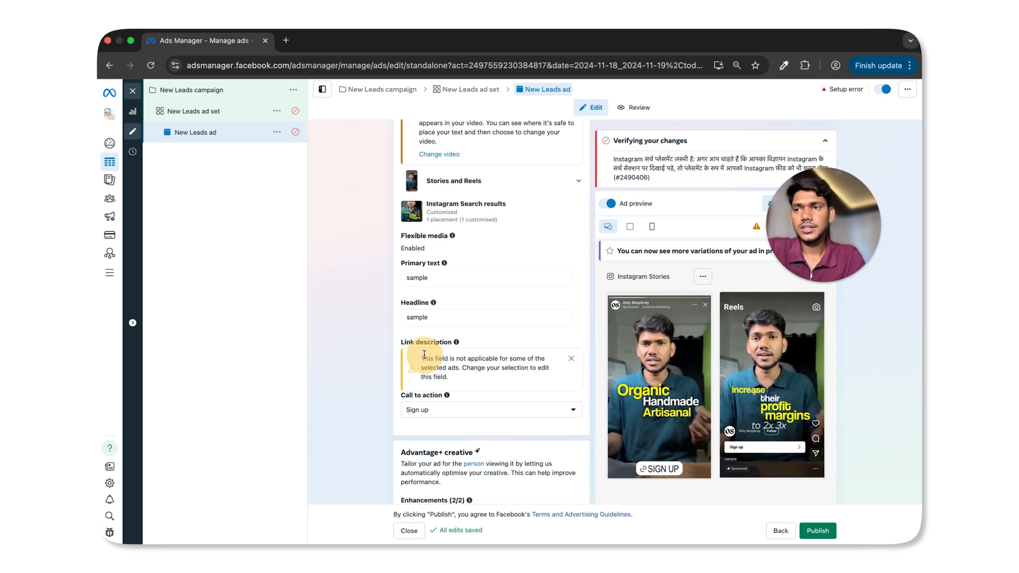
drag(421, 350, 448, 376)
drag(391, 344, 485, 341)
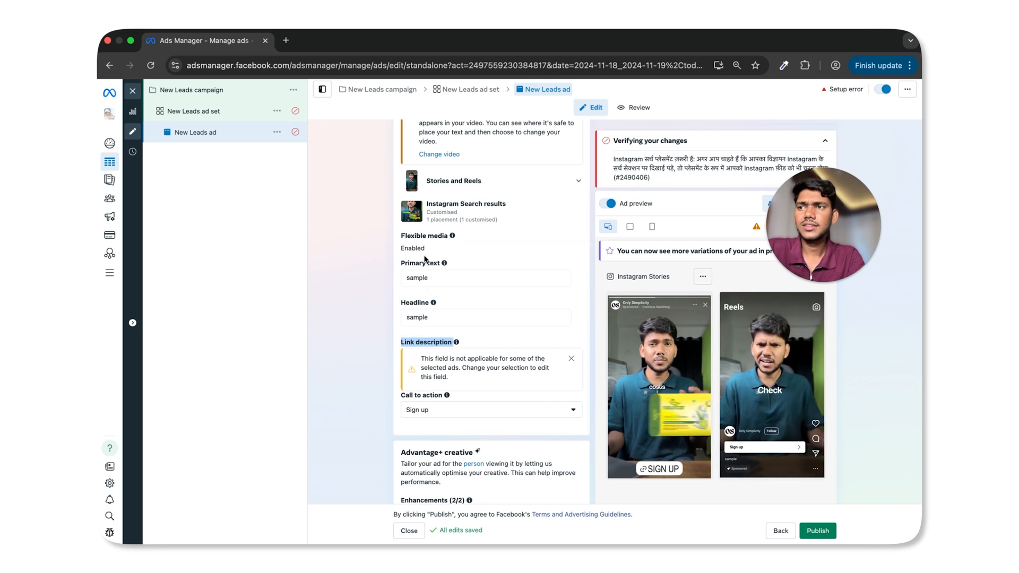
click(415, 279)
double_click(415, 279)
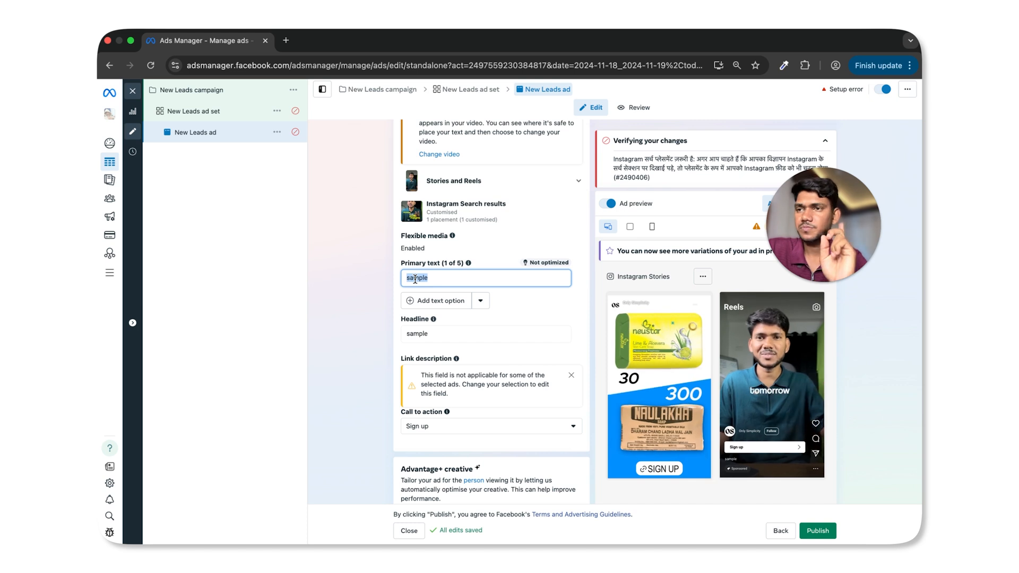
Replace the ad's headline with "50% OFF if you order now"
click(423, 329)
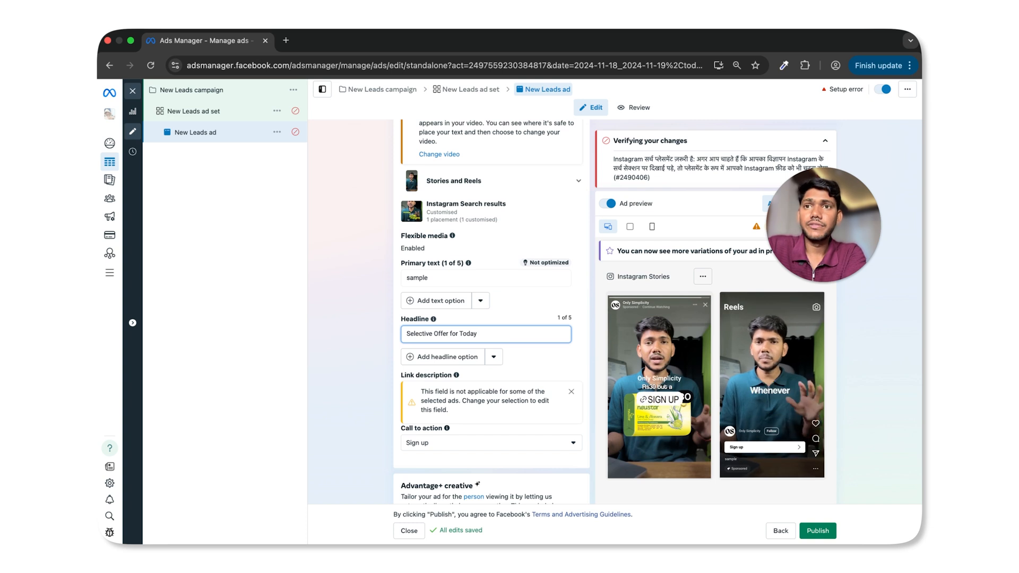
key(ctrl+a)
text(50% OFF )
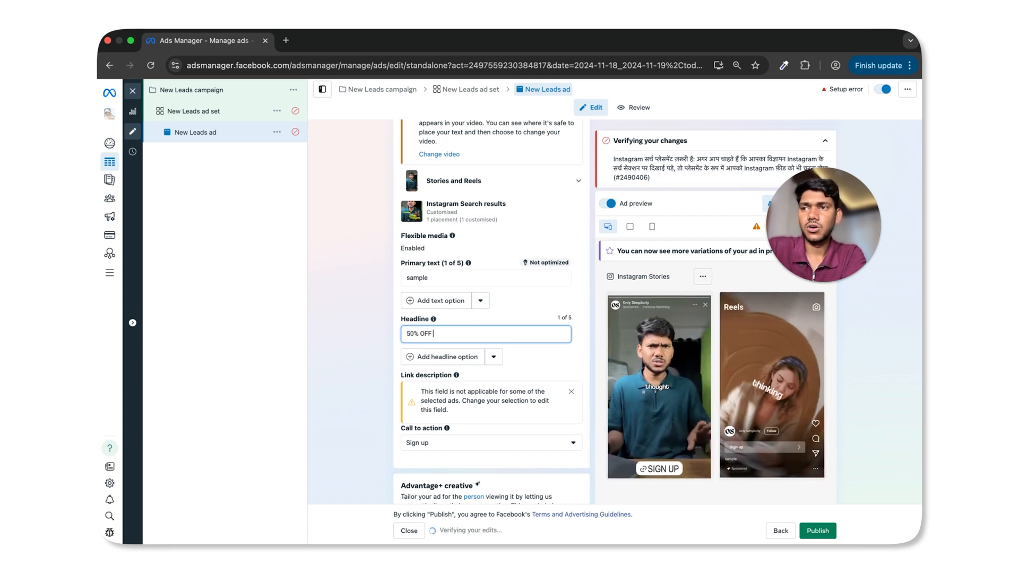
text(if you order now)
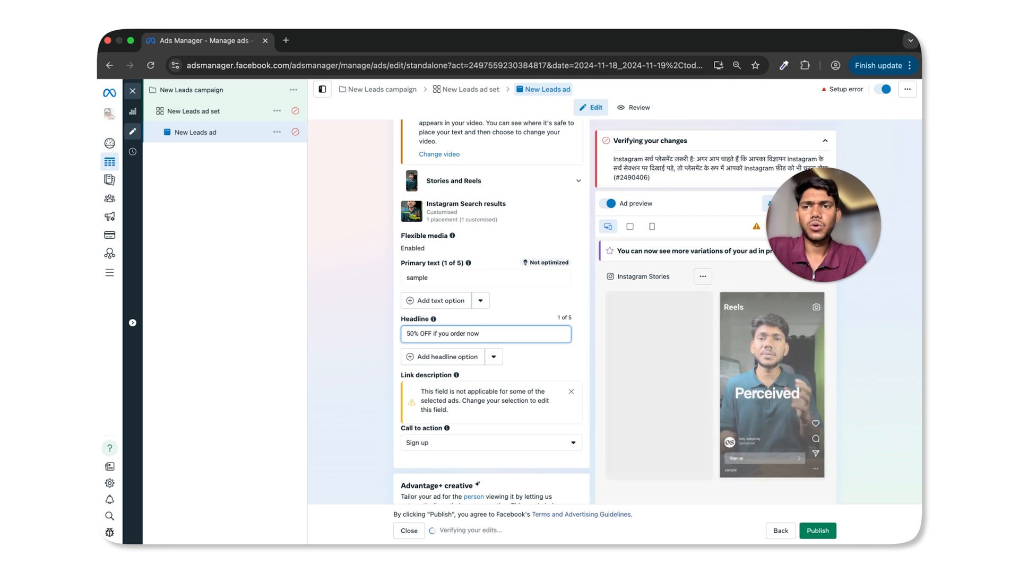
Set the ad's call to action to Apply now and look over the other call-to-action options
scroll(490, 318, down, 3)
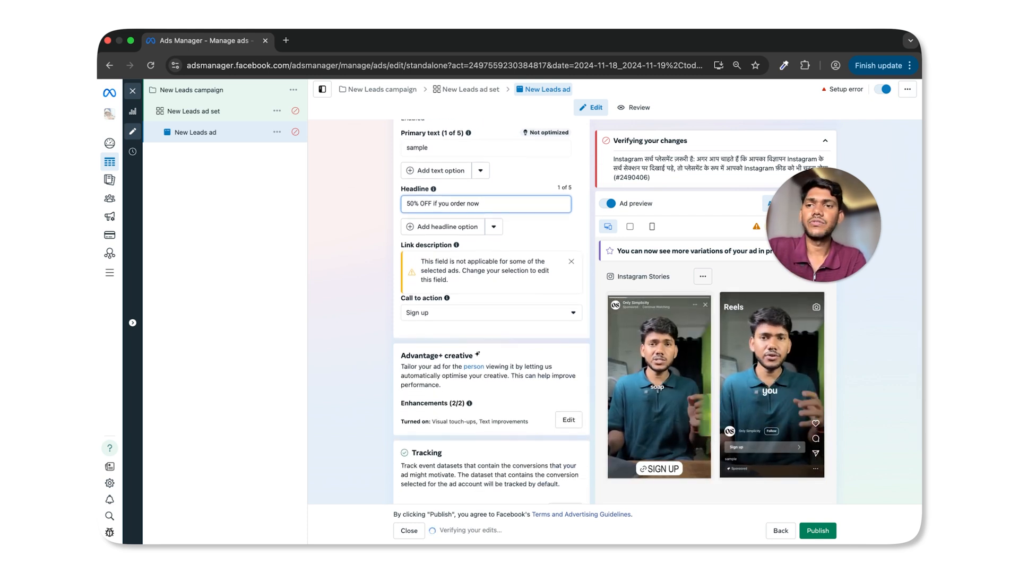
scroll(491, 318, down, 1)
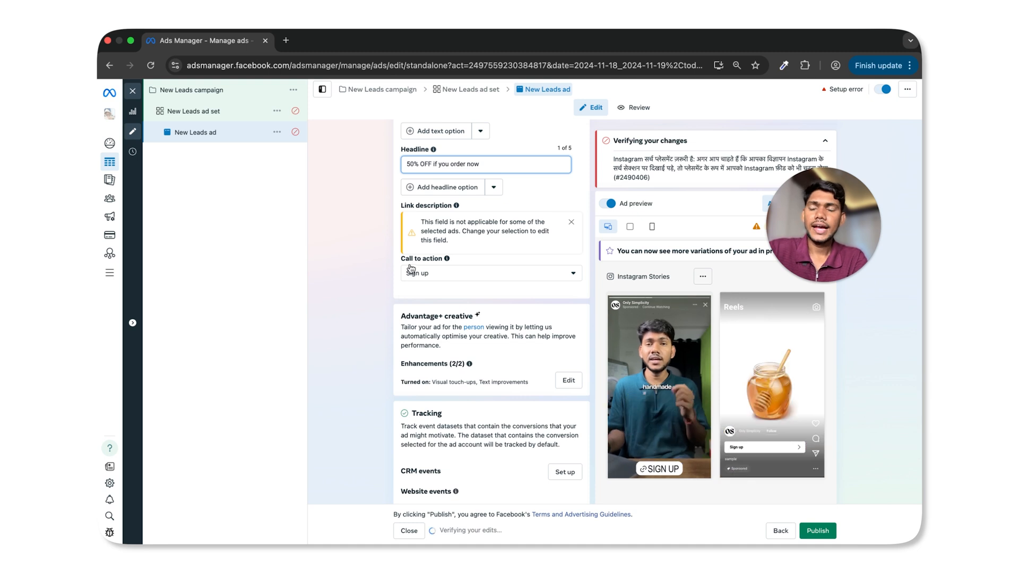
click(419, 274)
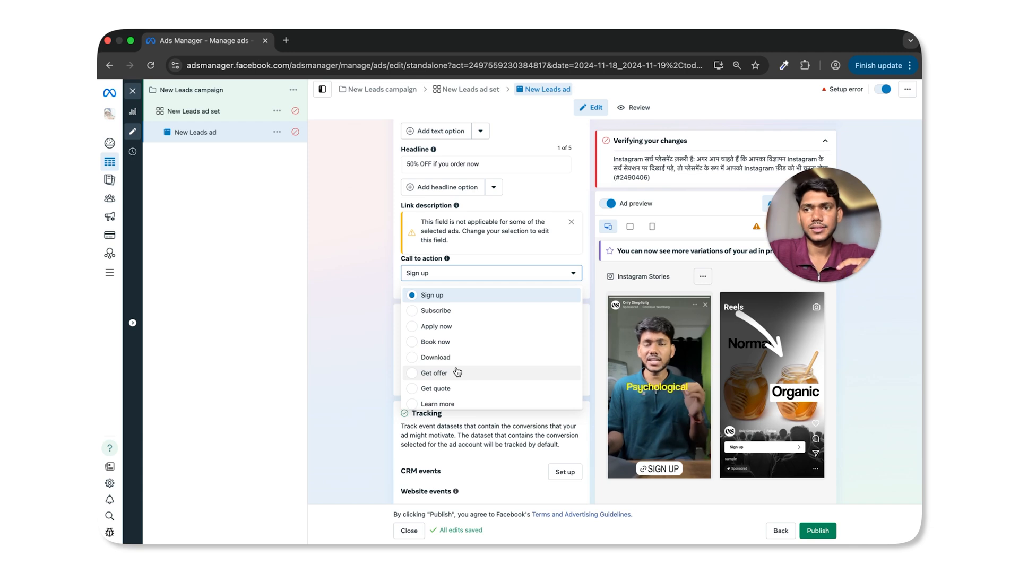
scroll(456, 372, down, 3)
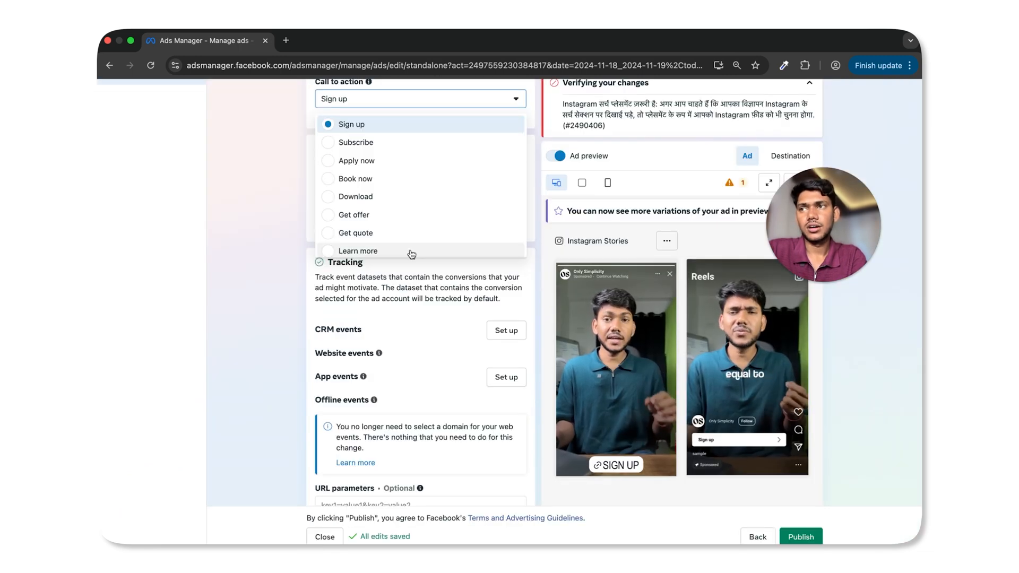
click(349, 242)
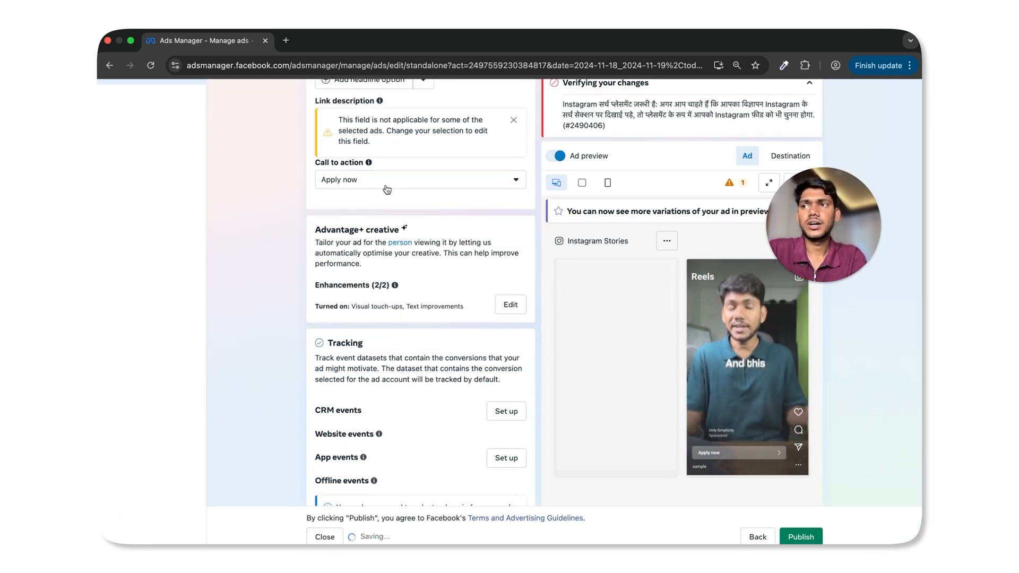
click(389, 183)
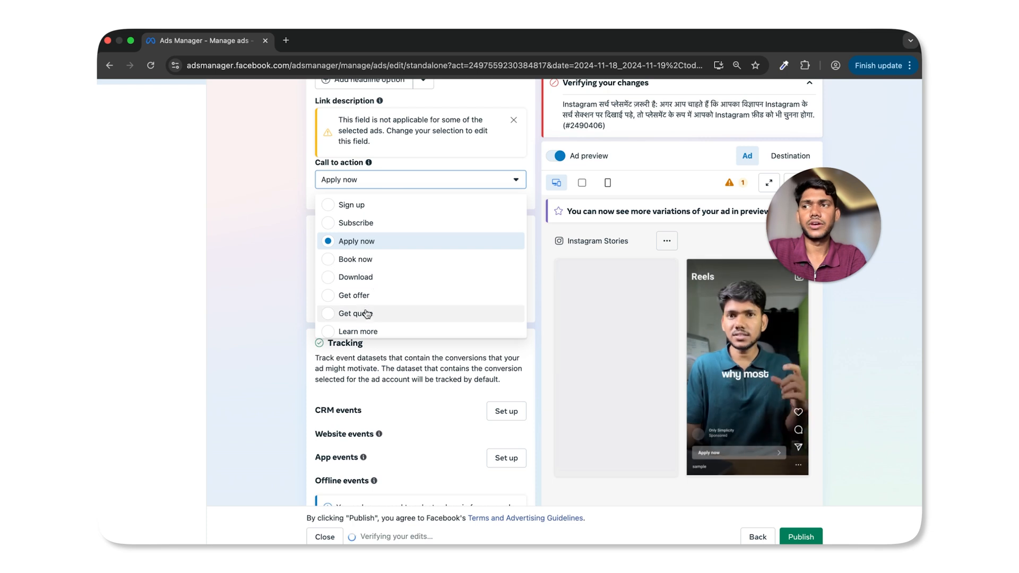
scroll(406, 198, up, 1)
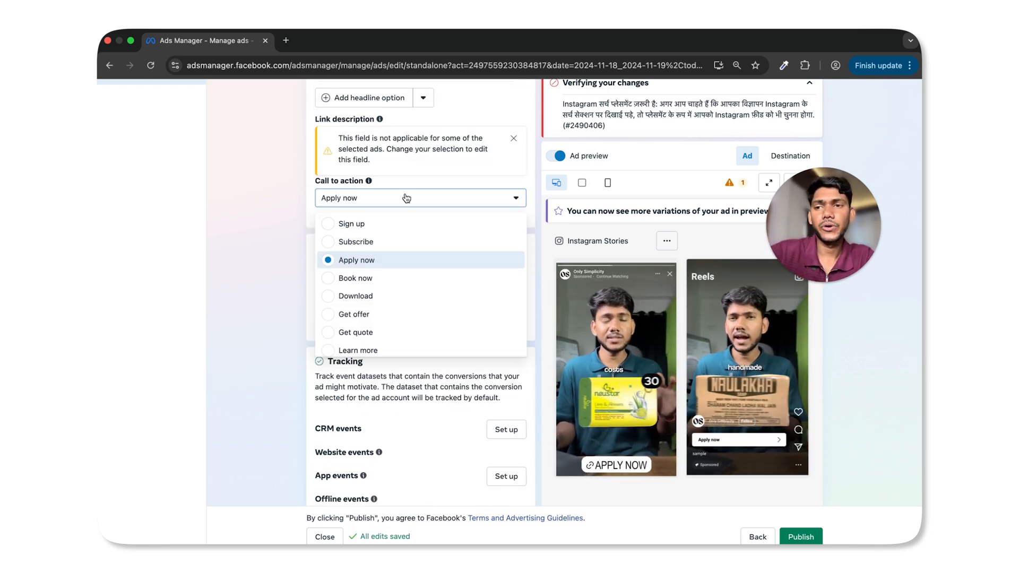
click(539, 229)
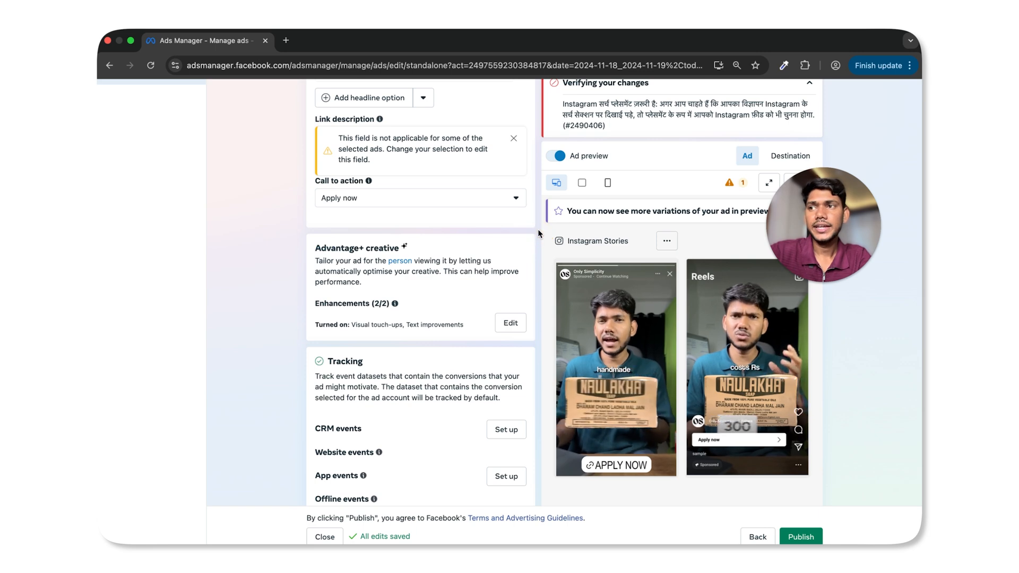
Start creating an instant form for the ad's destination and name it "New Form"
mouse_move(388, 303)
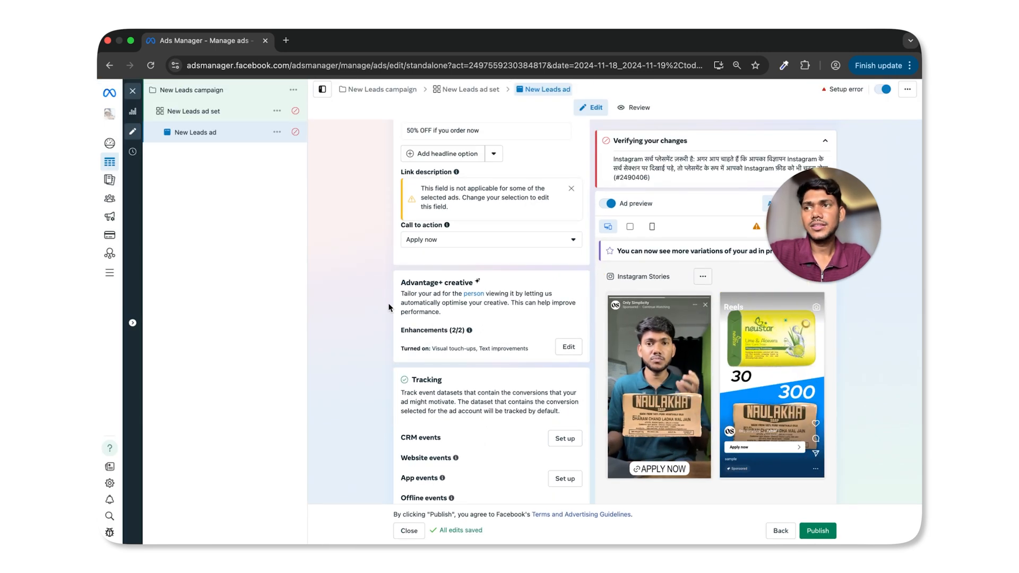
scroll(389, 306, up, 5)
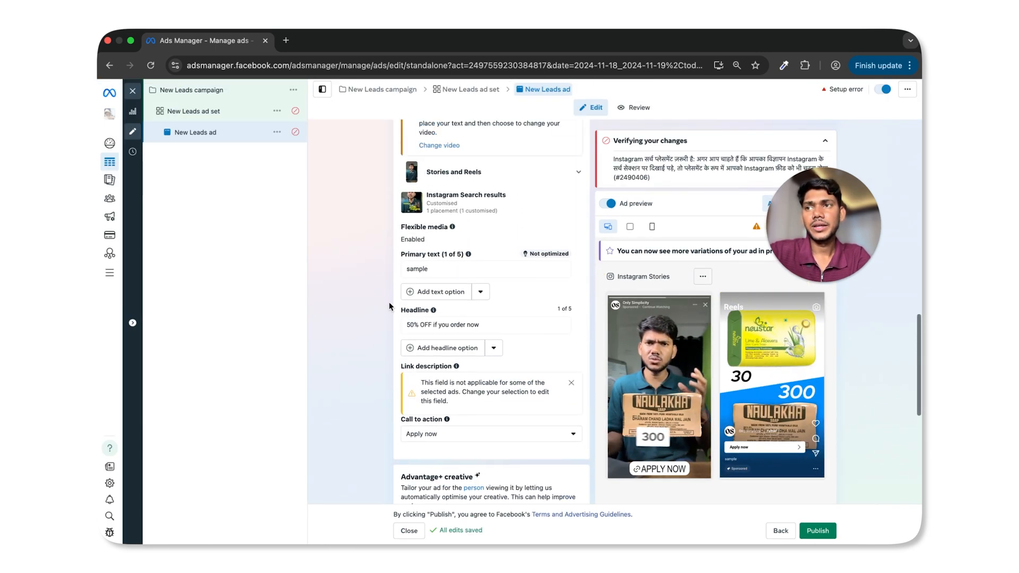
scroll(389, 306, up, 2)
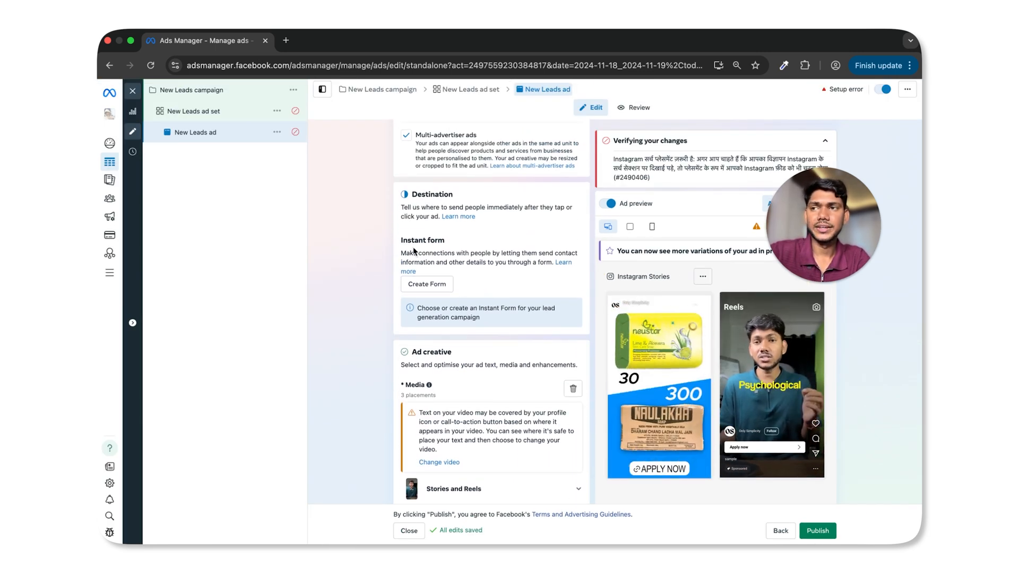
drag(400, 240, 510, 261)
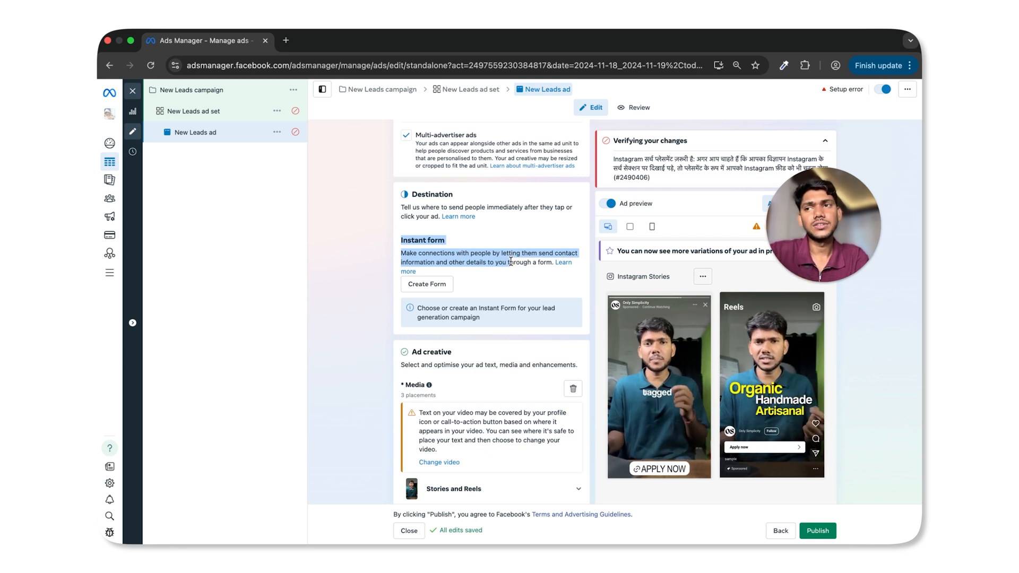
click(510, 261)
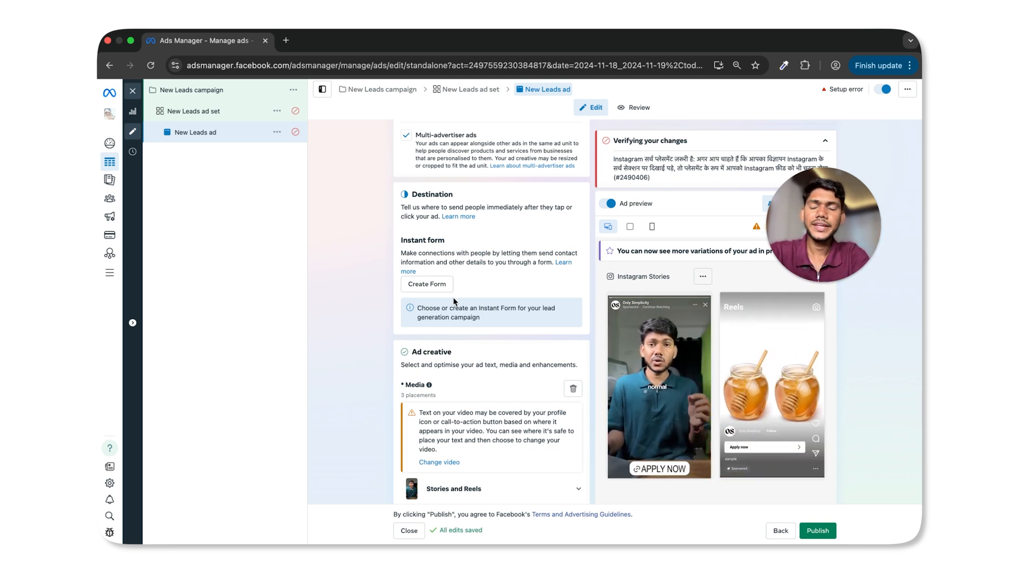
click(427, 284)
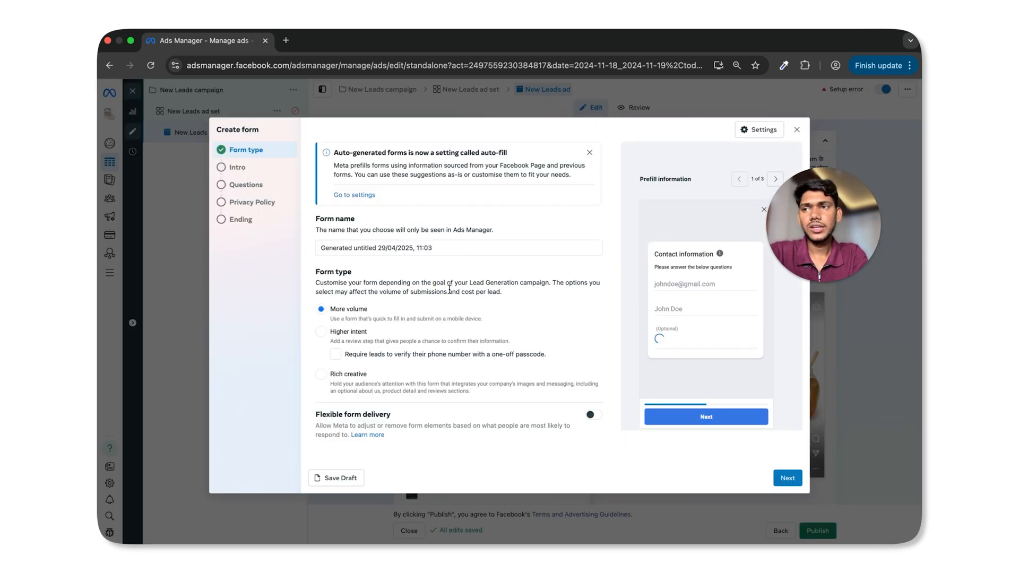
triple_click(358, 246)
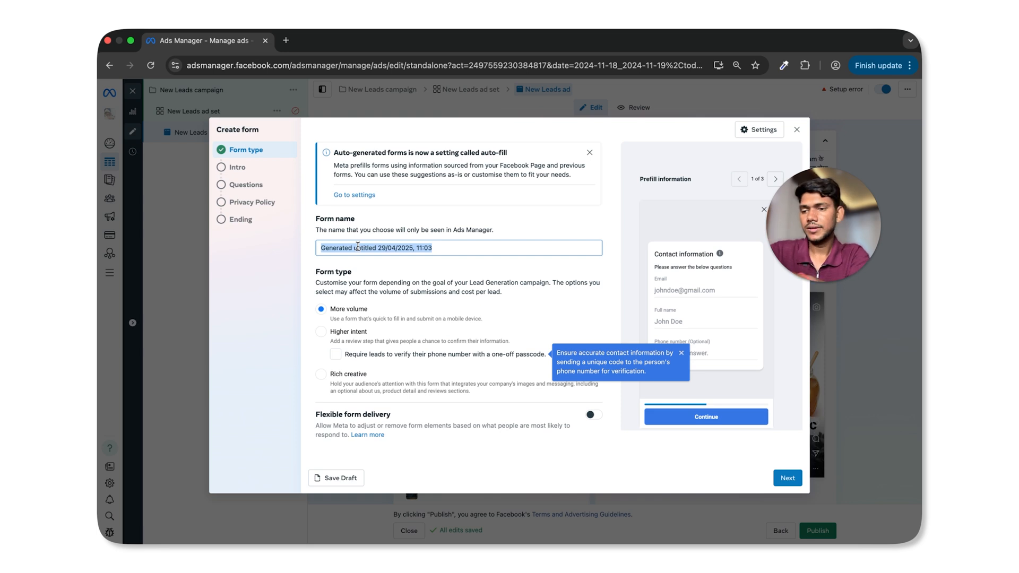
text(New Form)
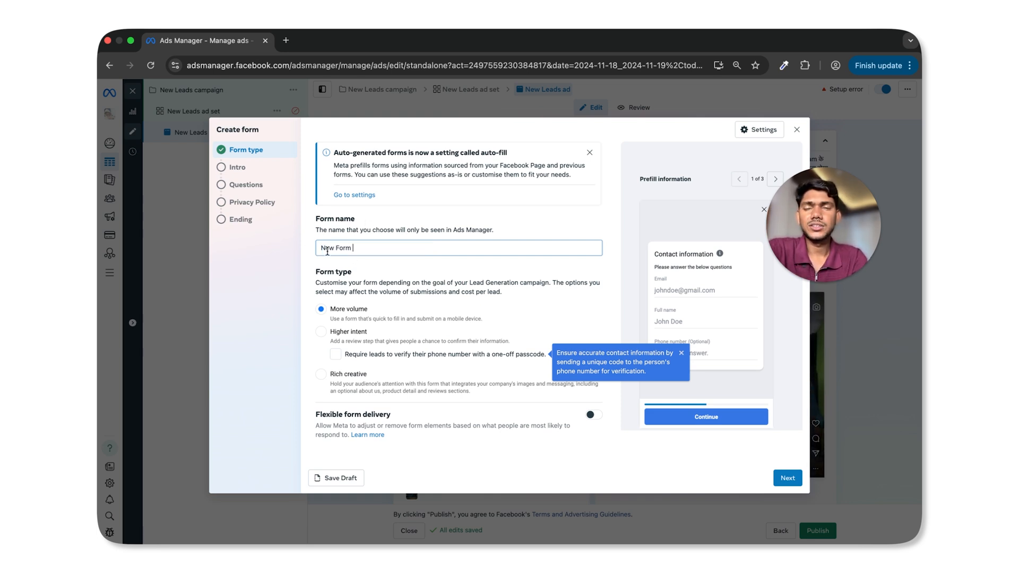
click(683, 353)
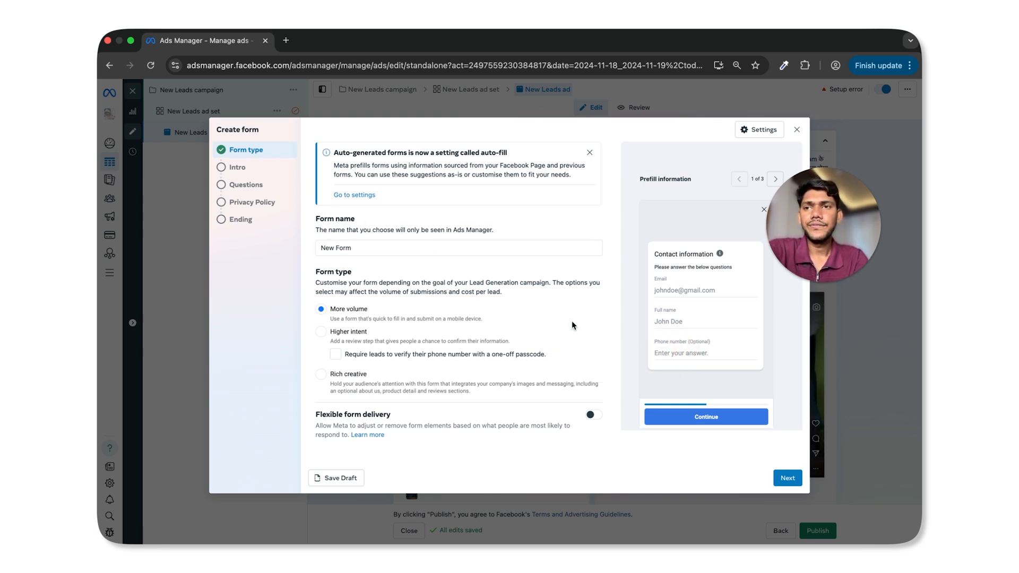
Set the form type to Higher intent and continue to the form's intro settings
scroll(366, 281, down, 1)
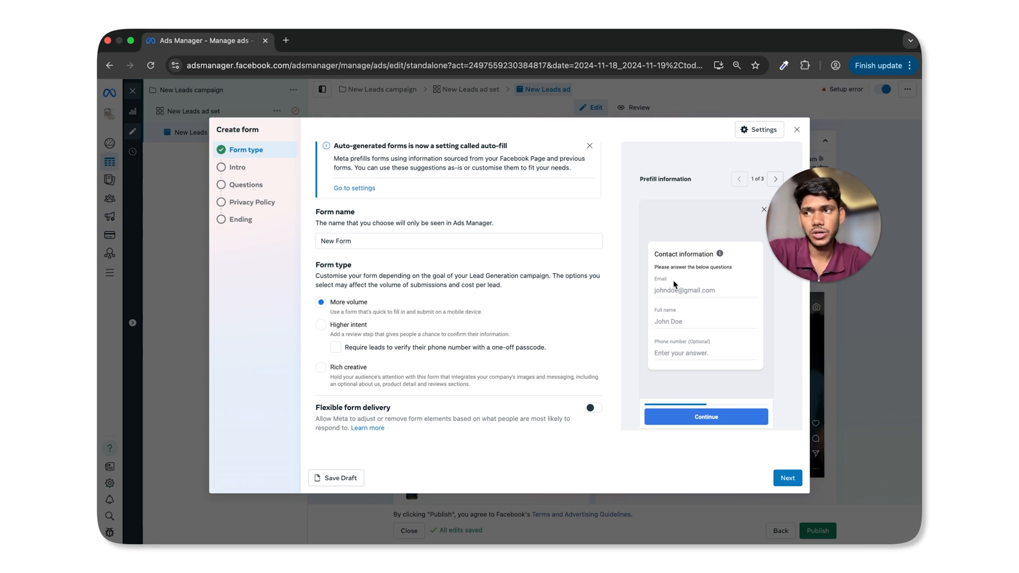
click(321, 324)
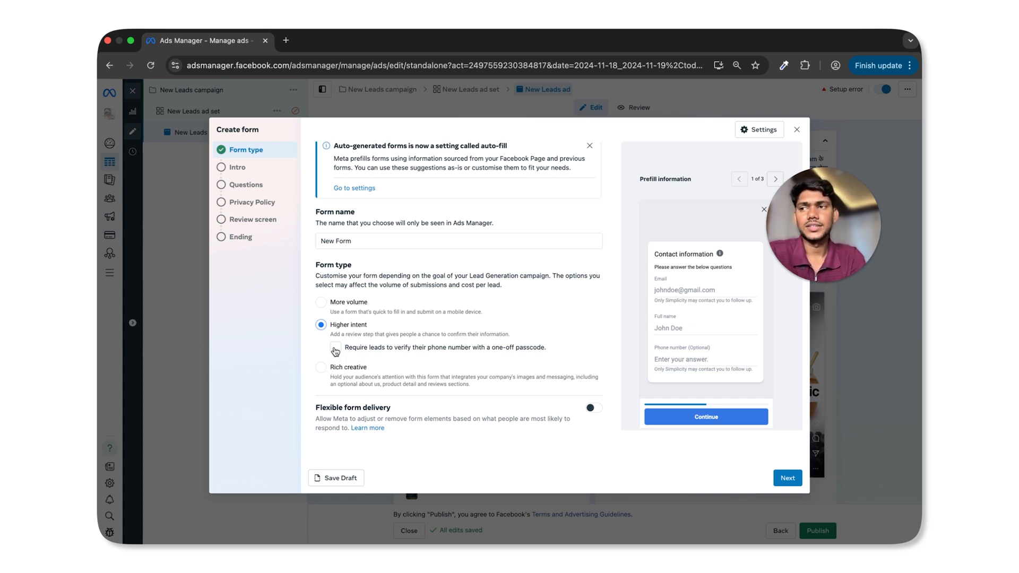
click(721, 419)
click(785, 479)
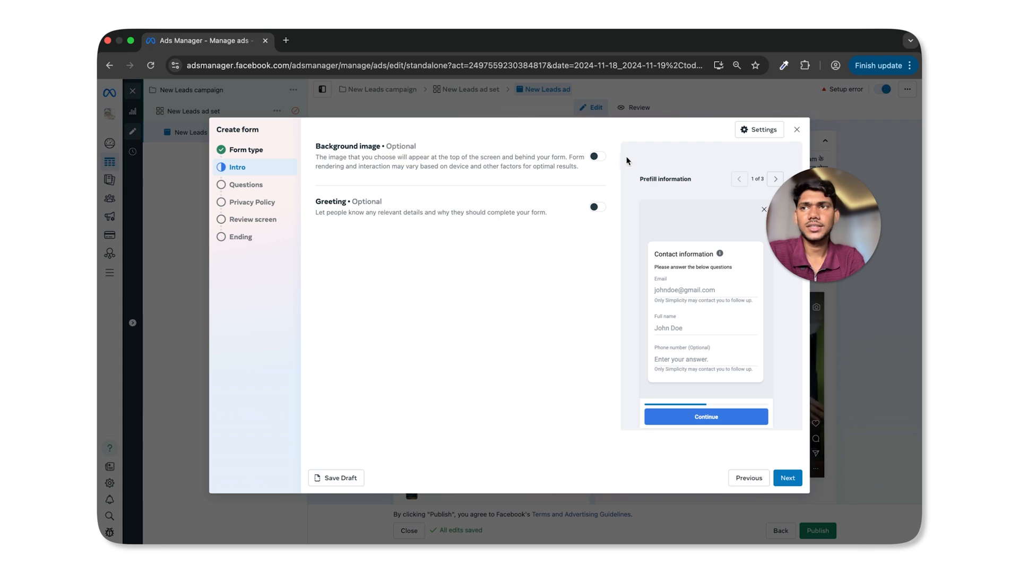
Enable the optional background image for the form's intro
click(595, 156)
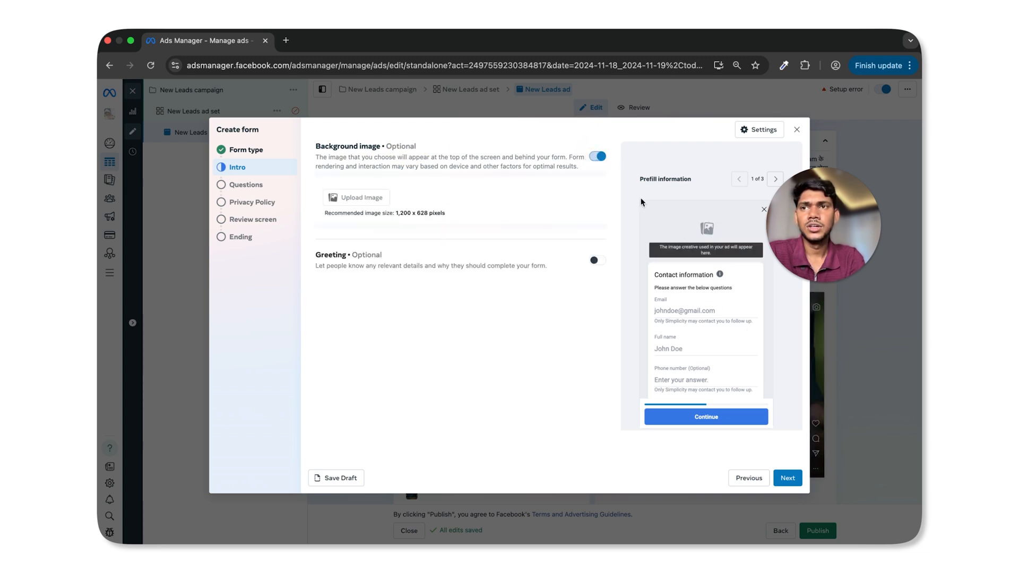
drag(814, 236, 228, 348)
click(456, 333)
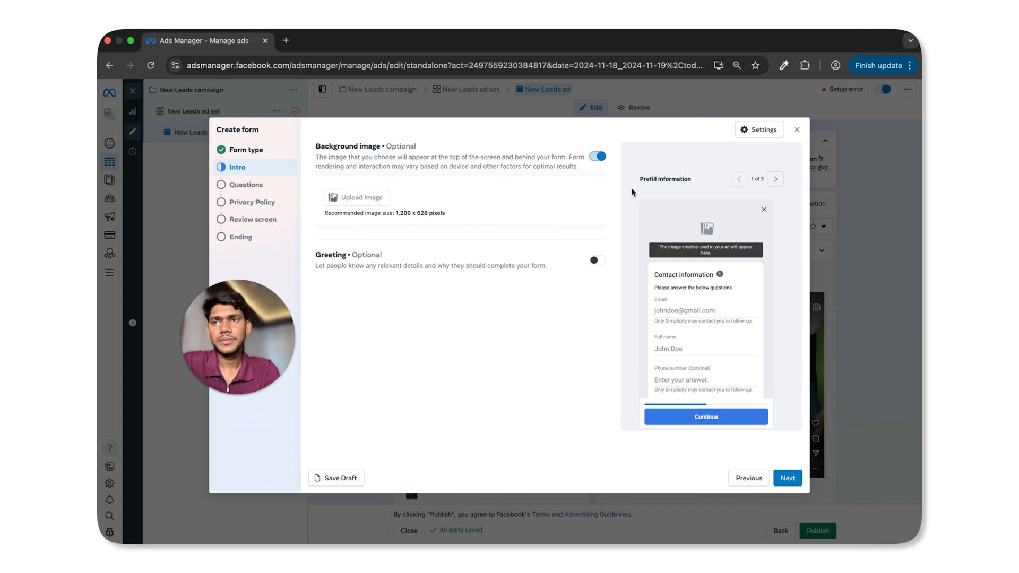
key(super+shift+4)
drag(630, 190, 814, 279)
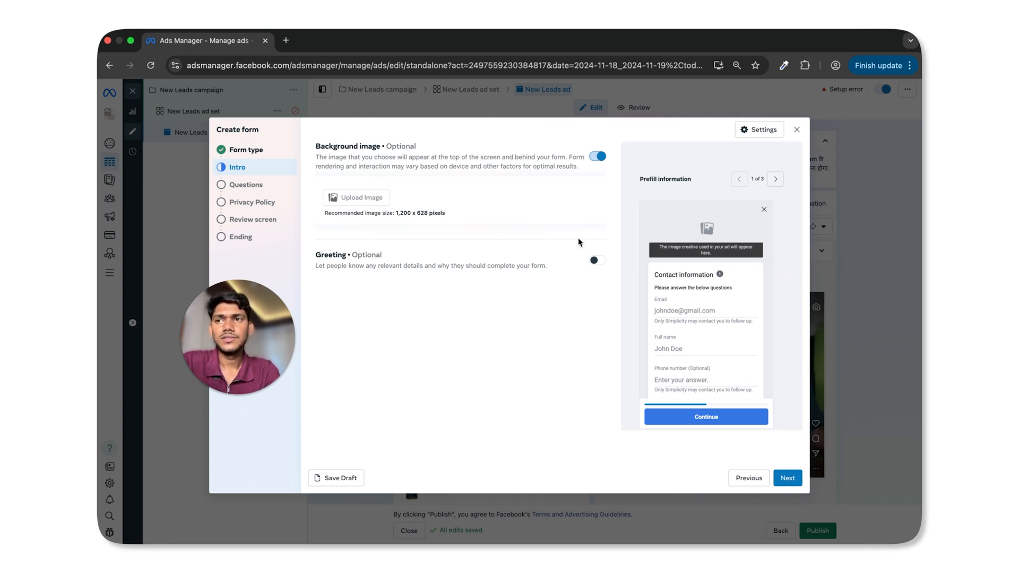
Enable the form's greeting and set its headline to "Thank you for visiting"
click(594, 260)
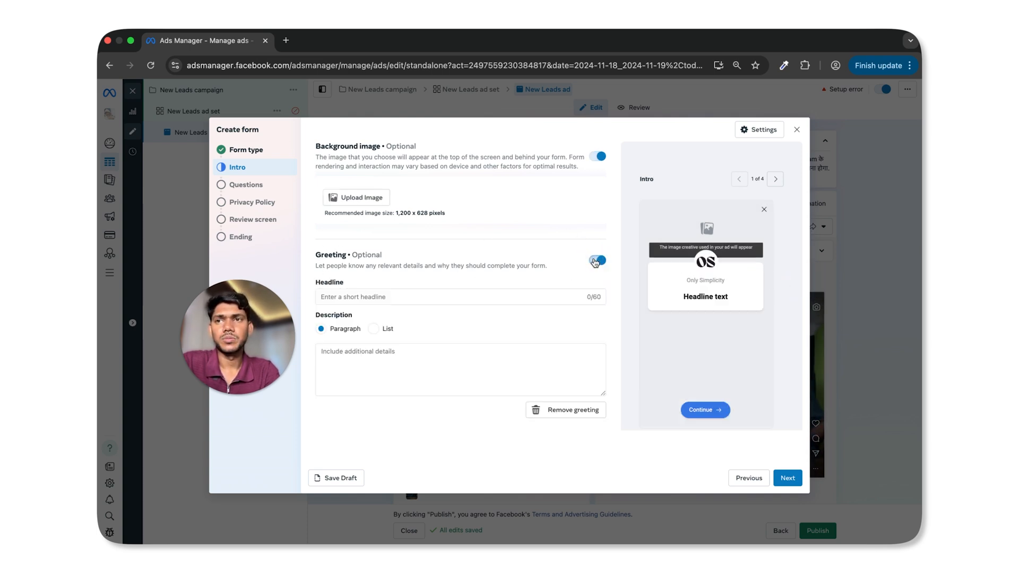
triple_click(693, 281)
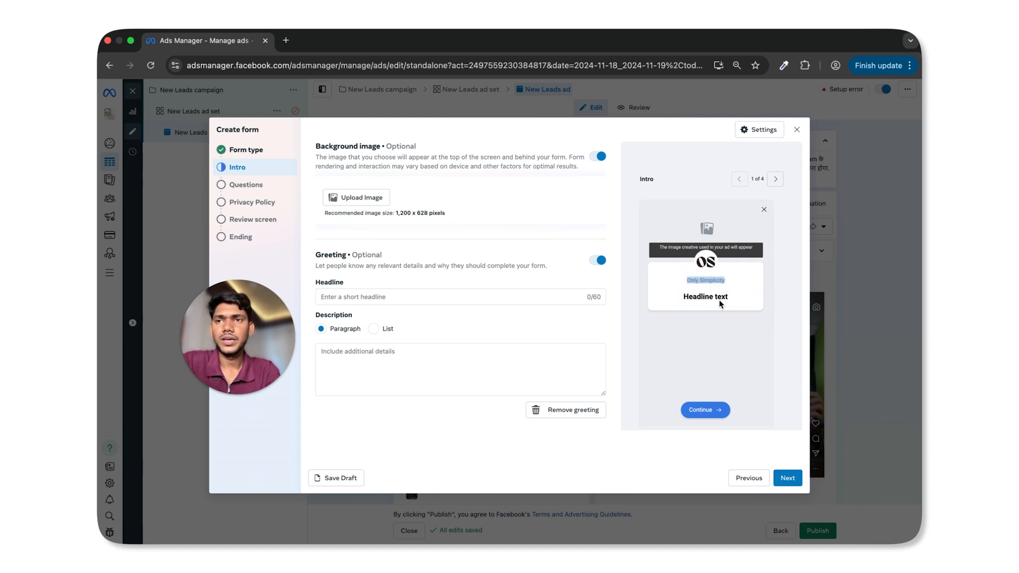
triple_click(697, 297)
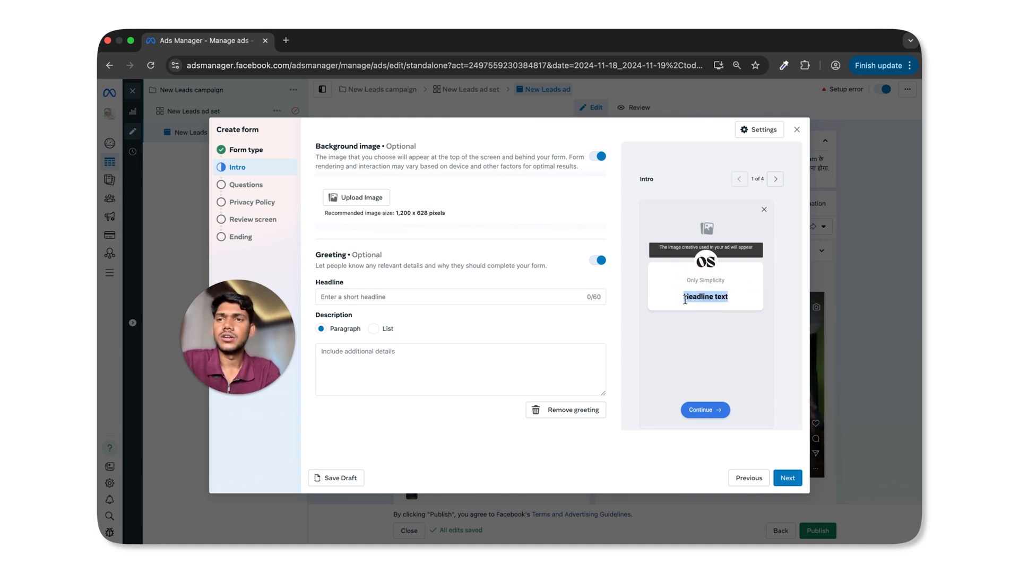
click(370, 292)
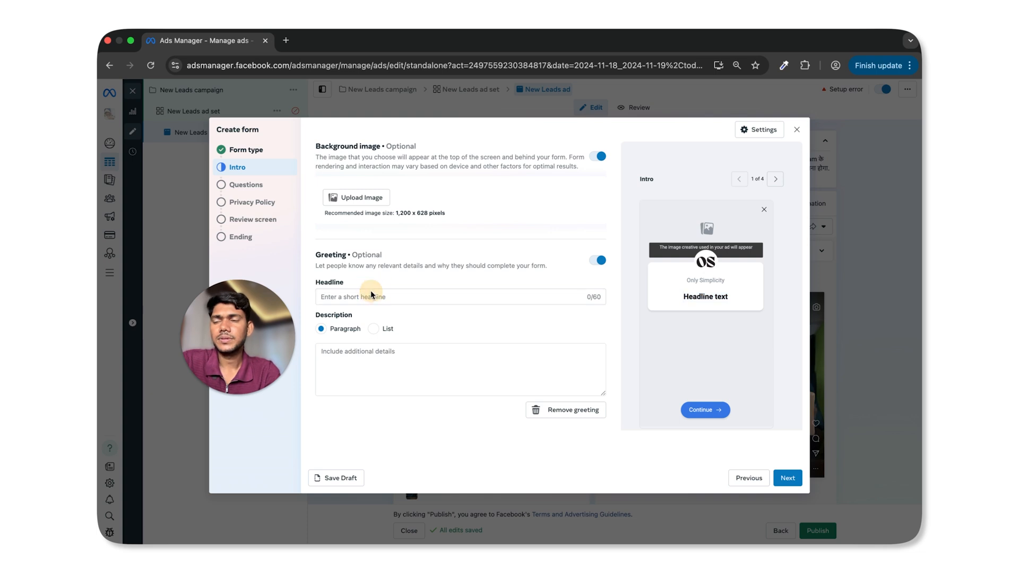
click(381, 366)
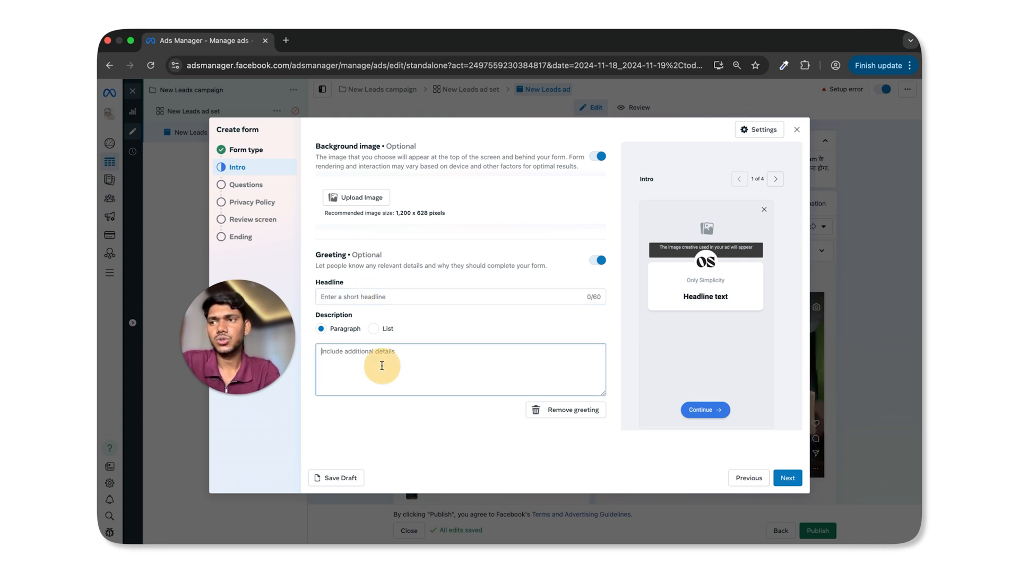
click(410, 292)
text(Thank you for)
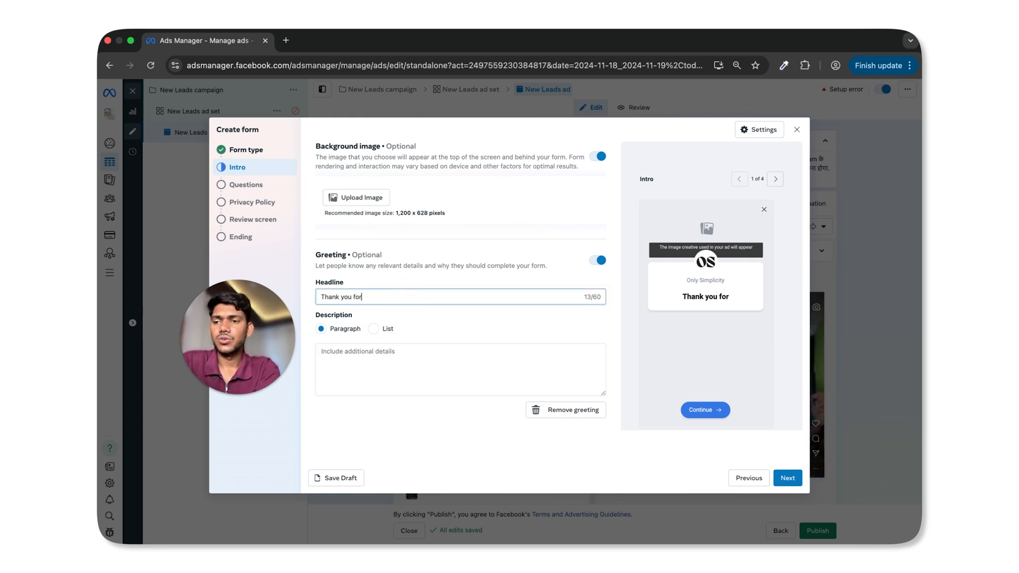
text( visiting)
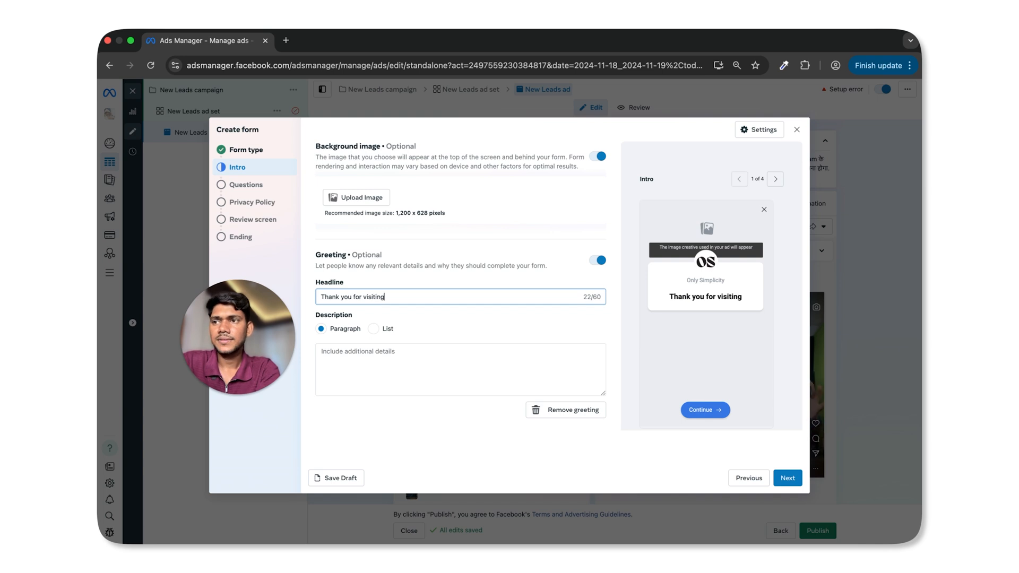
Set the greeting's paragraph description to "You have to submit your deatils, and then our team will reach out to you"
click(393, 376)
text(You)
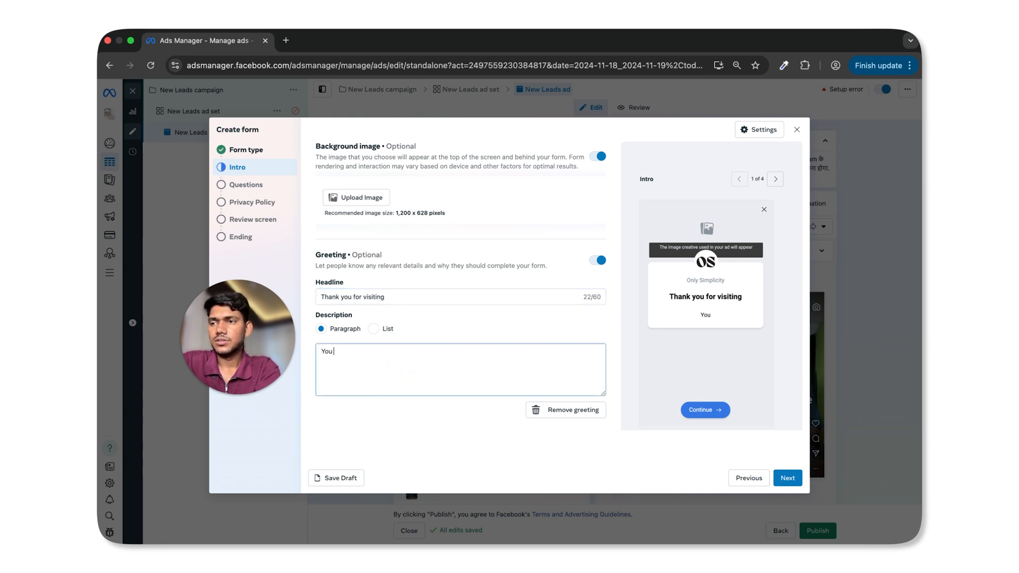
text( have to sub)
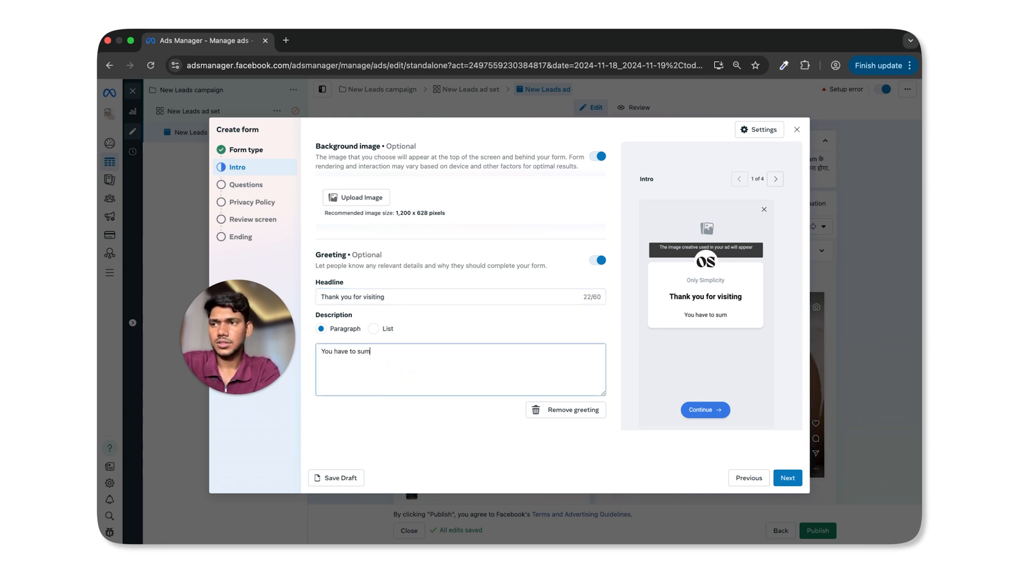
text(mit your deati)
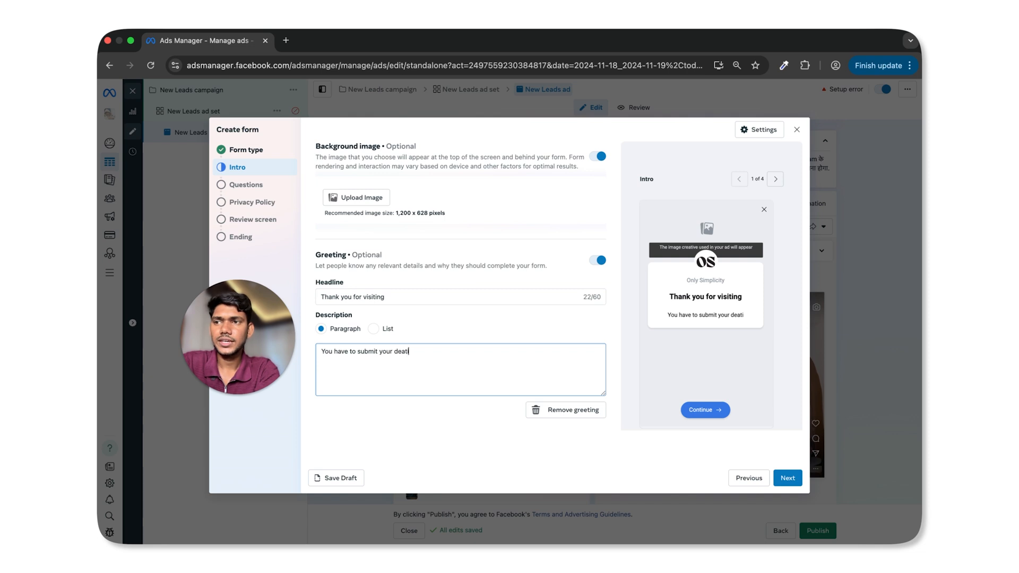
text(ls, and then )
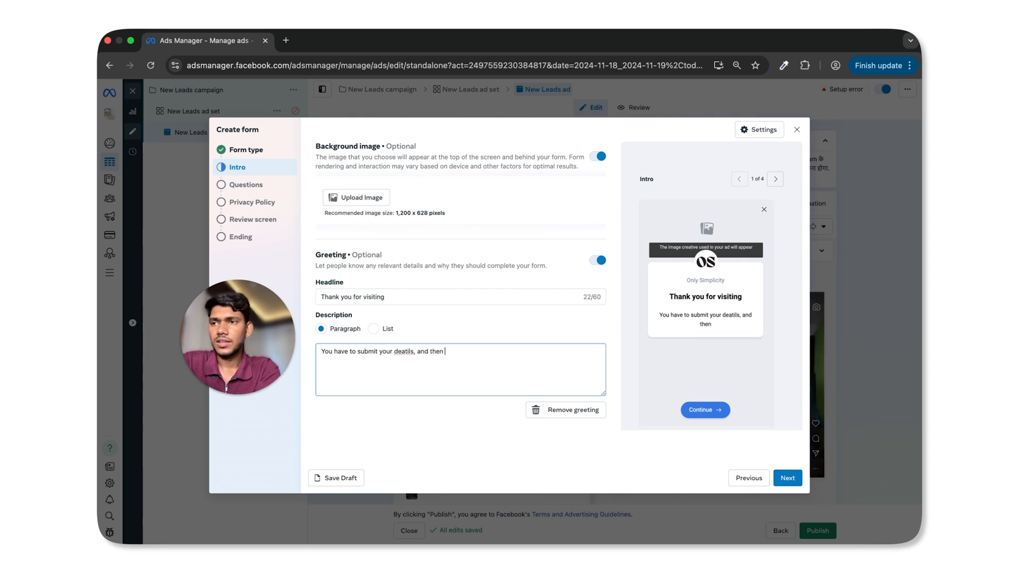
text(our team will )
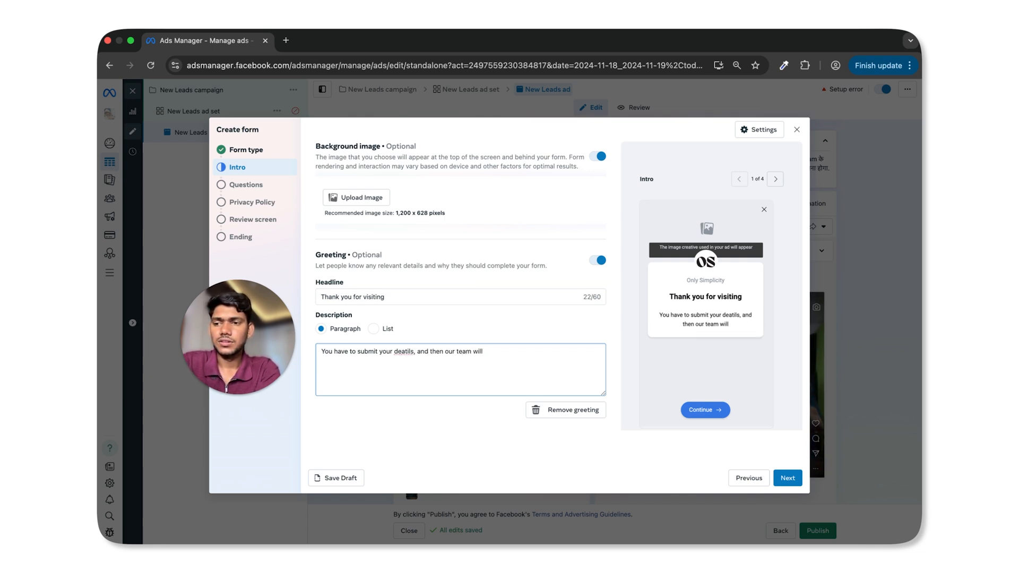
text(reach out to you)
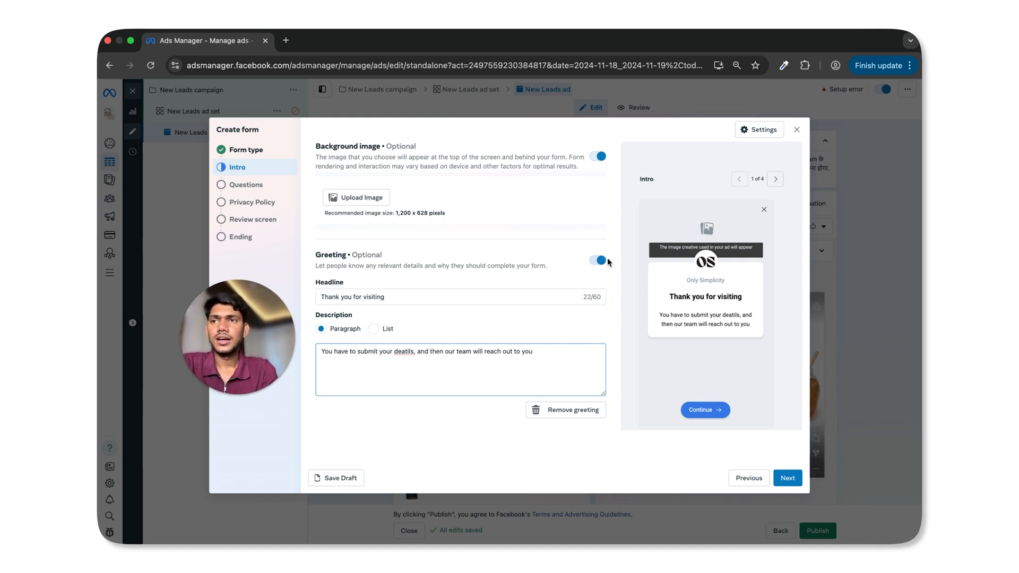
Turn off the form's optional greeting in the intro and continue to the form's questions
click(597, 260)
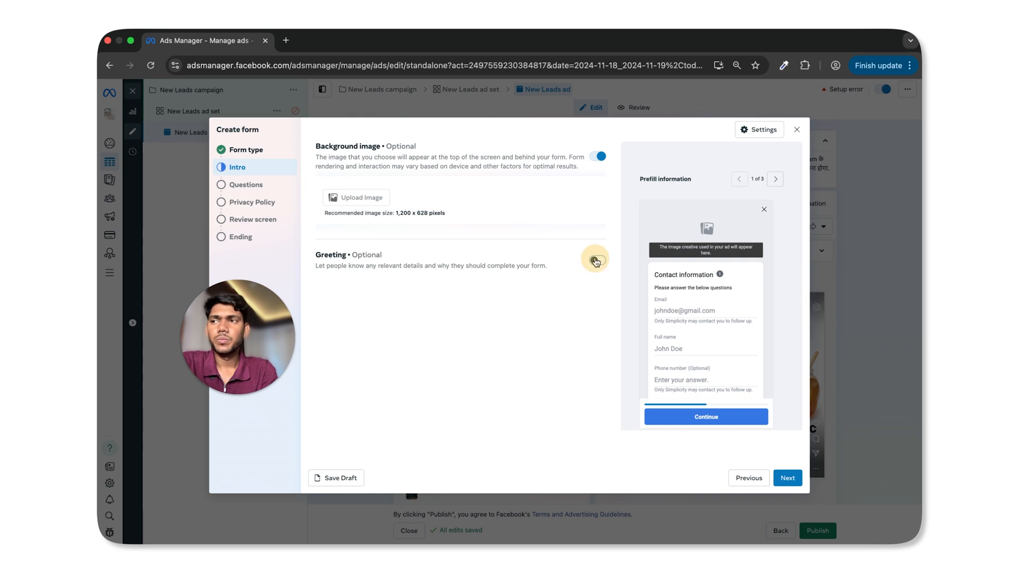
click(596, 260)
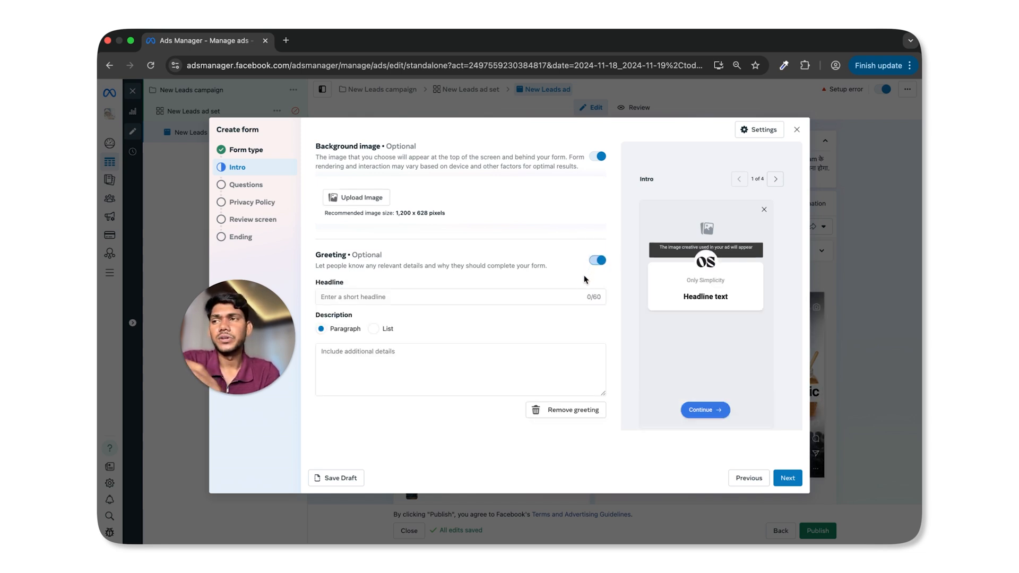
drag(226, 324, 806, 120)
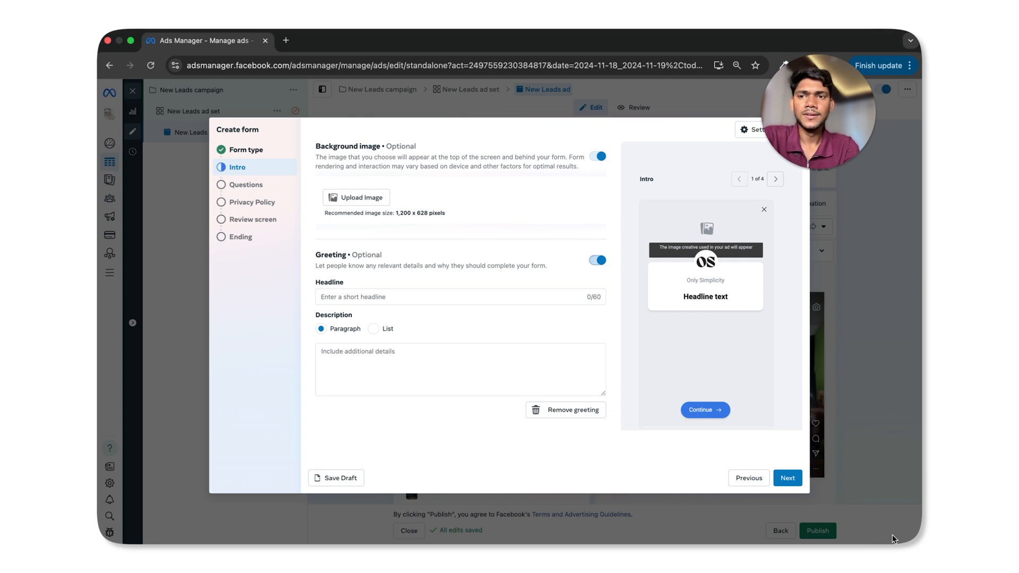
click(787, 478)
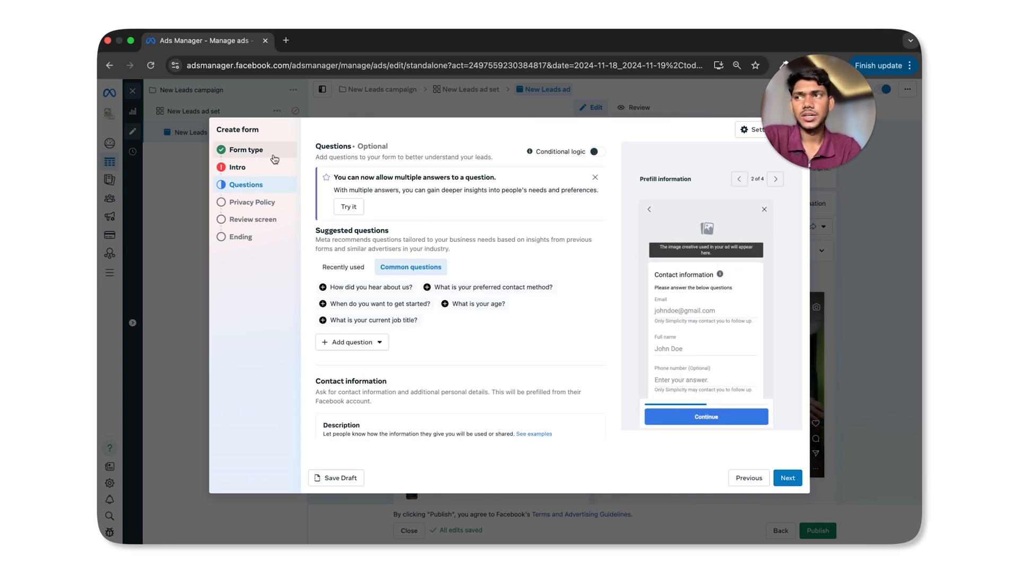
click(261, 168)
click(597, 260)
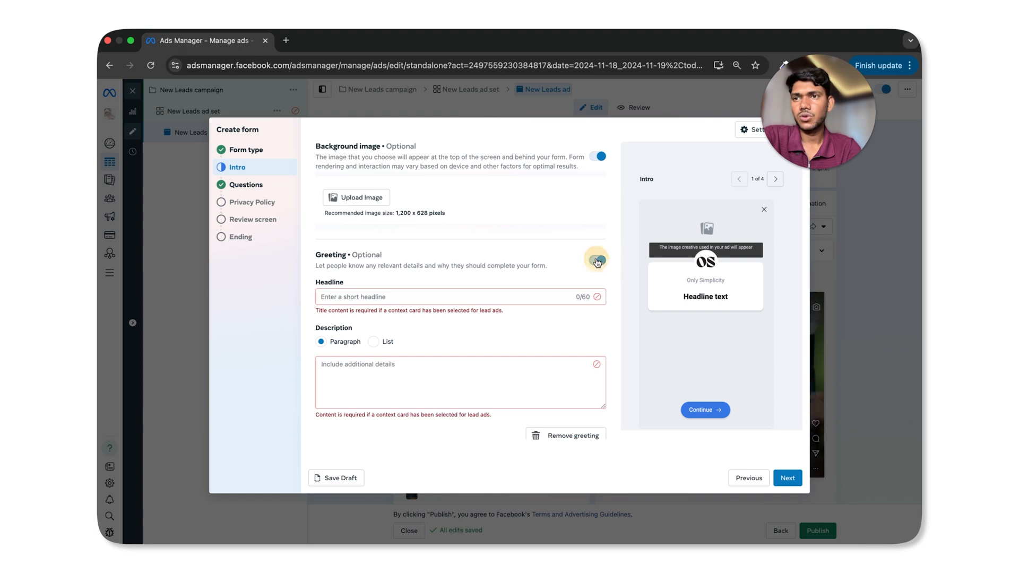
click(246, 185)
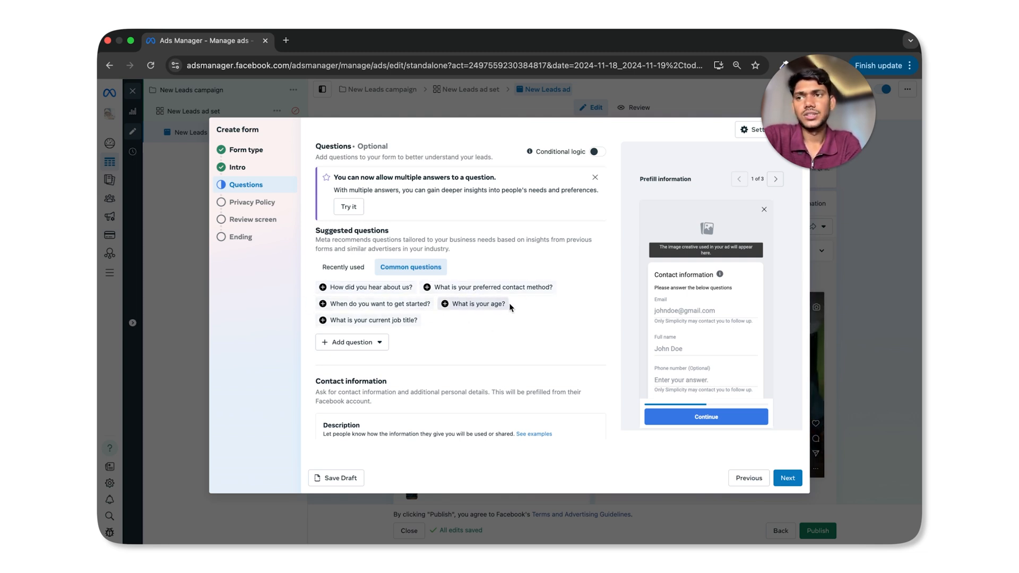
Add a multiple-choice question to the form reading "What kind of services you are looking"
scroll(454, 355, down, 2)
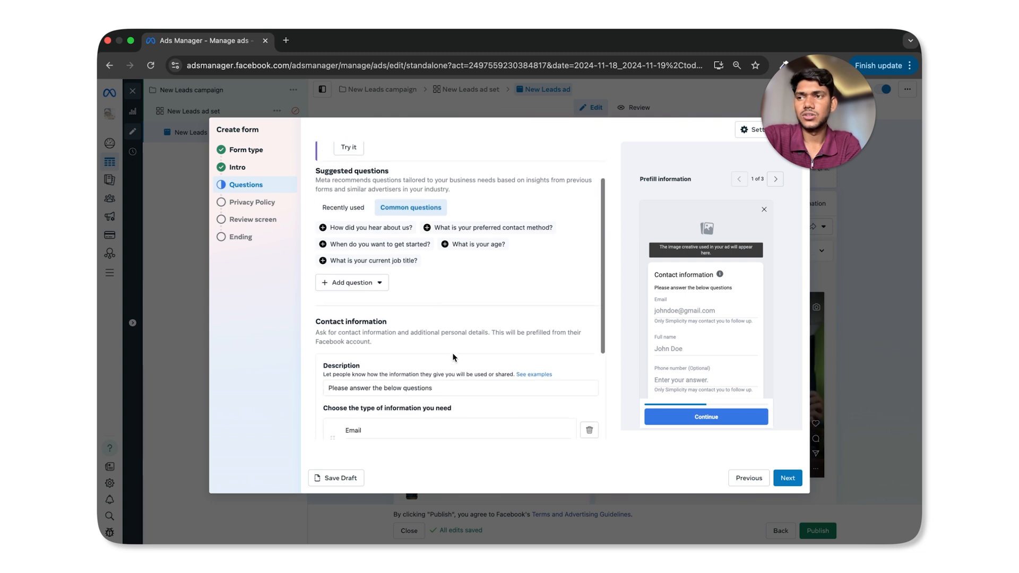
scroll(380, 286, up, 2)
click(350, 266)
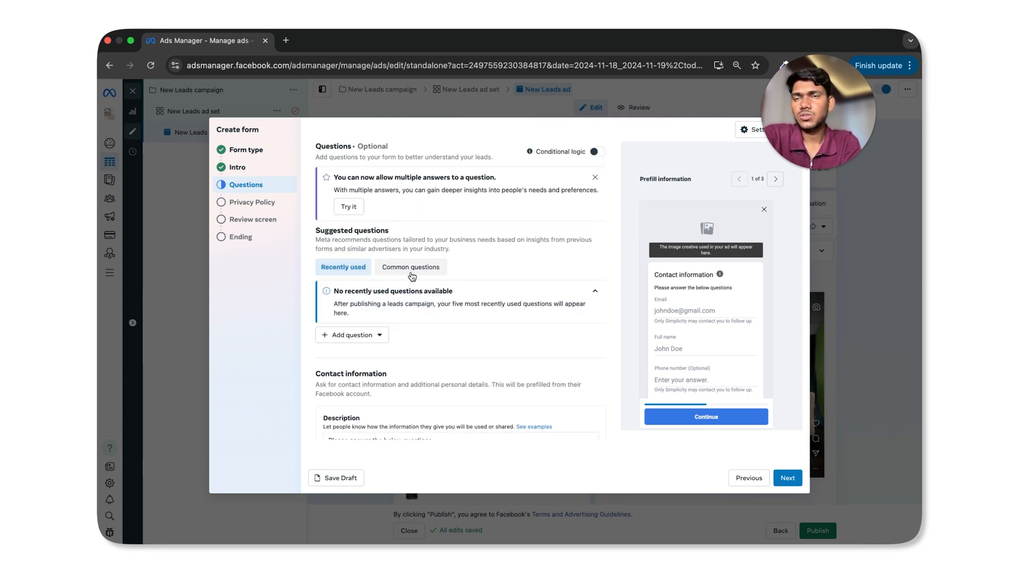
click(374, 335)
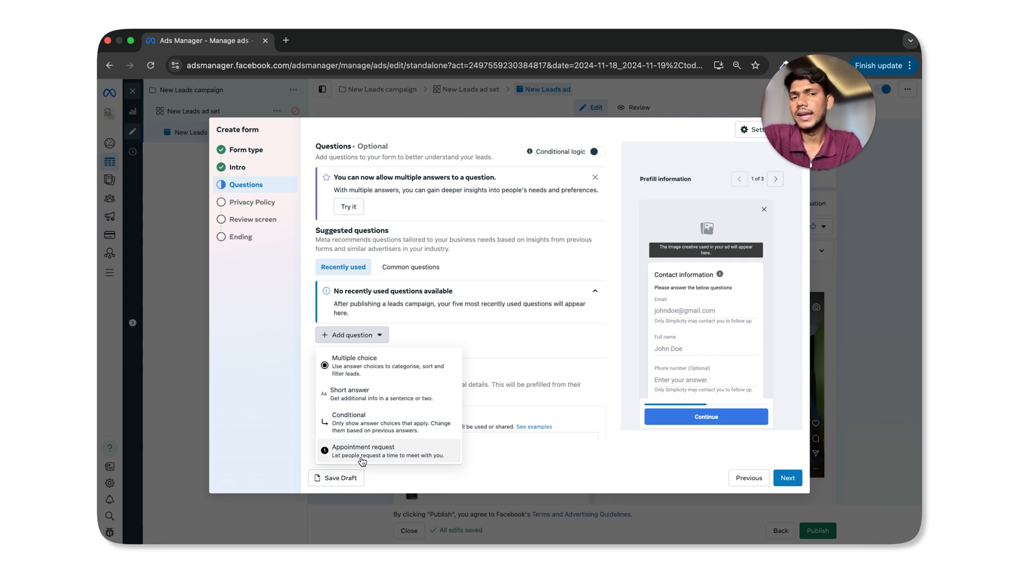
click(380, 371)
click(361, 367)
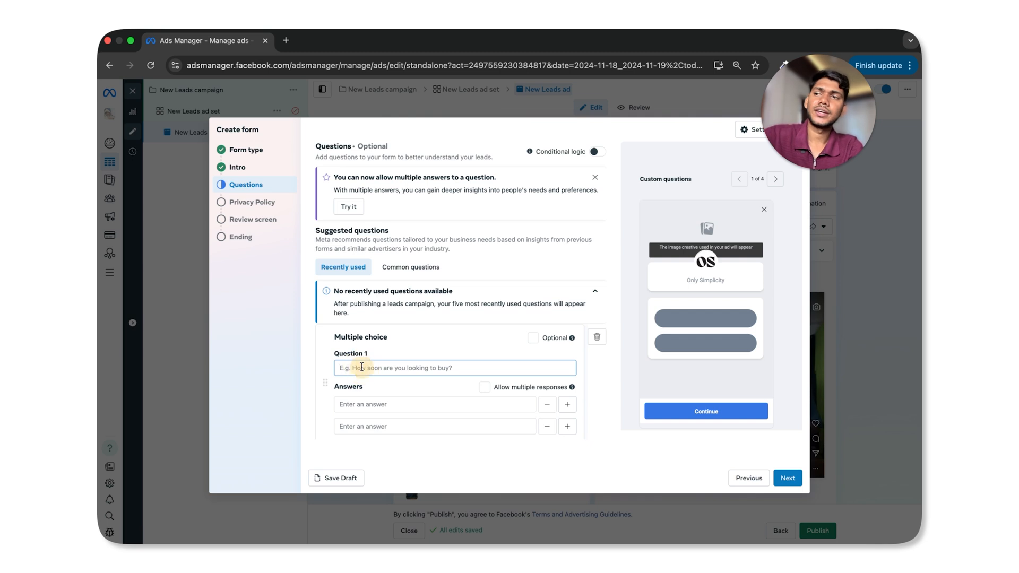
text(Wha)
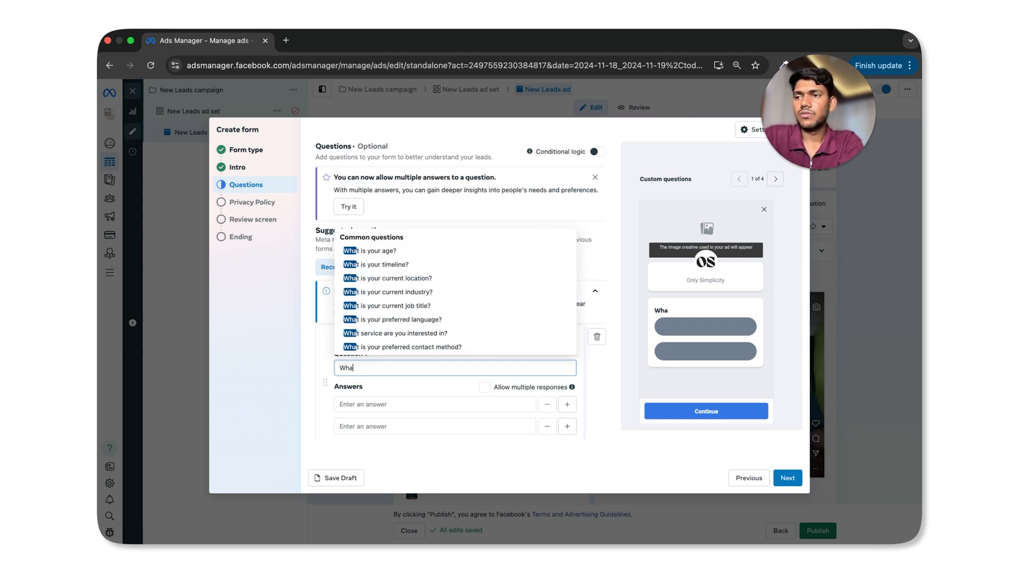
text(t kind of services)
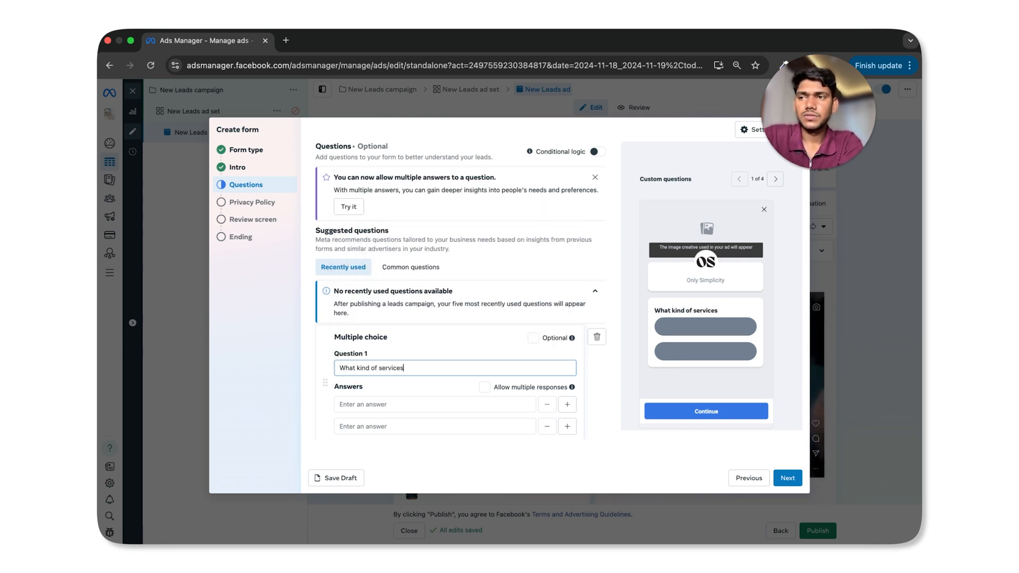
text( you are looking)
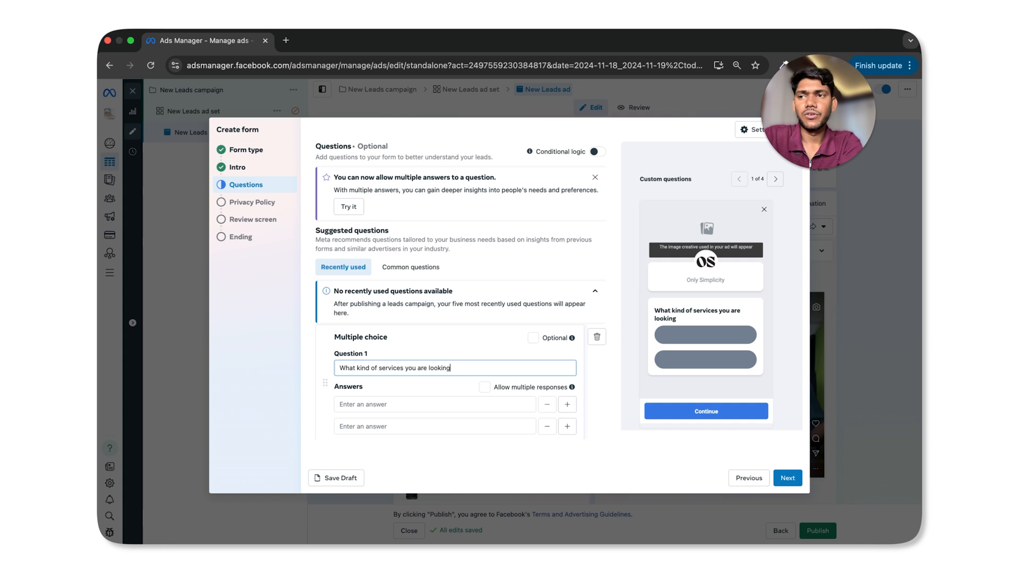
Enter "Video Editing" and "Graphic Design" as the first two answers of the multiple-choice question
click(356, 402)
text(Video Editing)
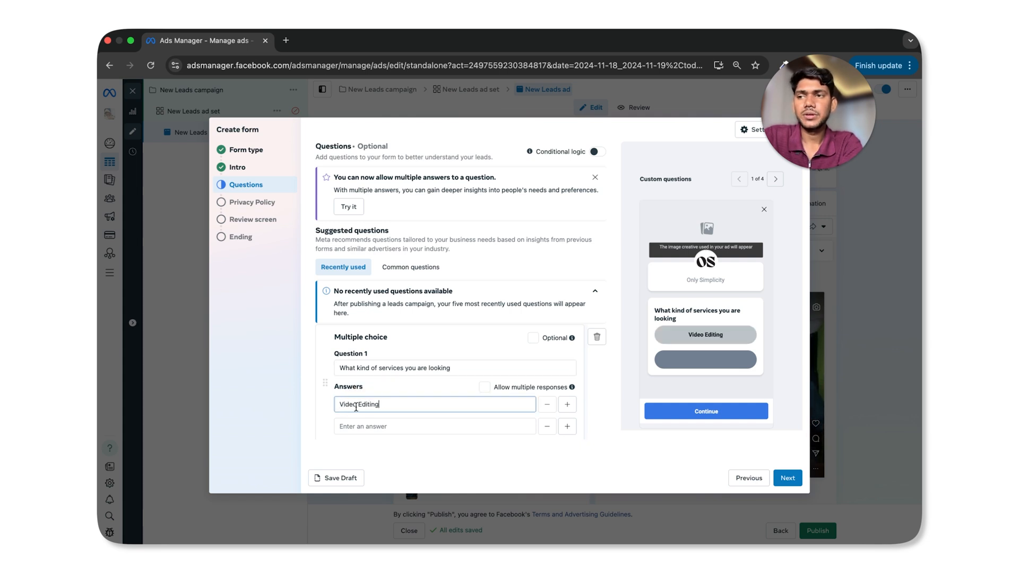
click(352, 425)
text(Graphioc)
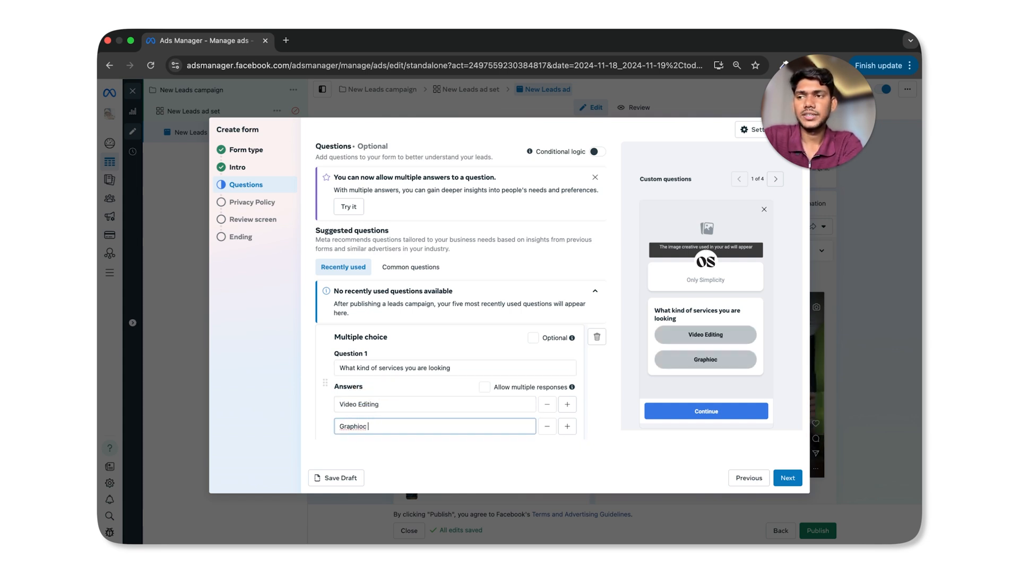
key(BackSpace)
key(BackSpace)
key(BackSpace)
text(ic Design)
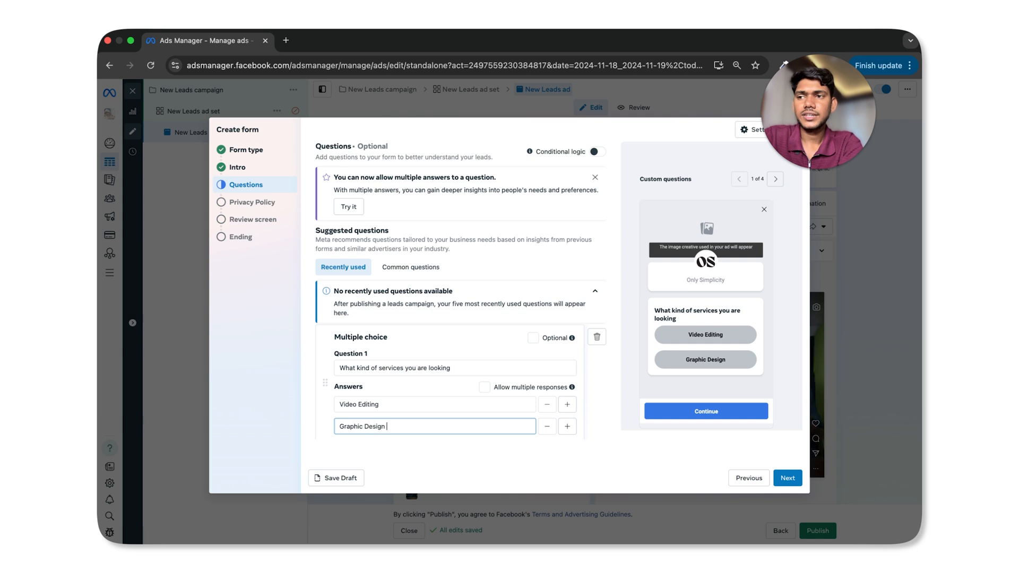
Add a third answer, "Web Design", and end the multiple-choice question's text with a question mark
click(567, 426)
scroll(571, 426, down, 2)
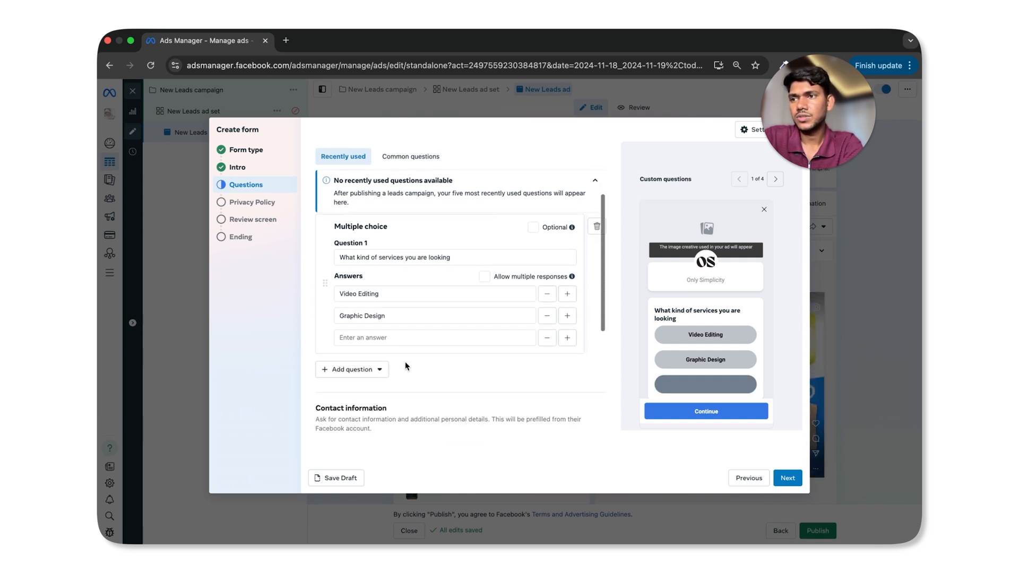
click(409, 338)
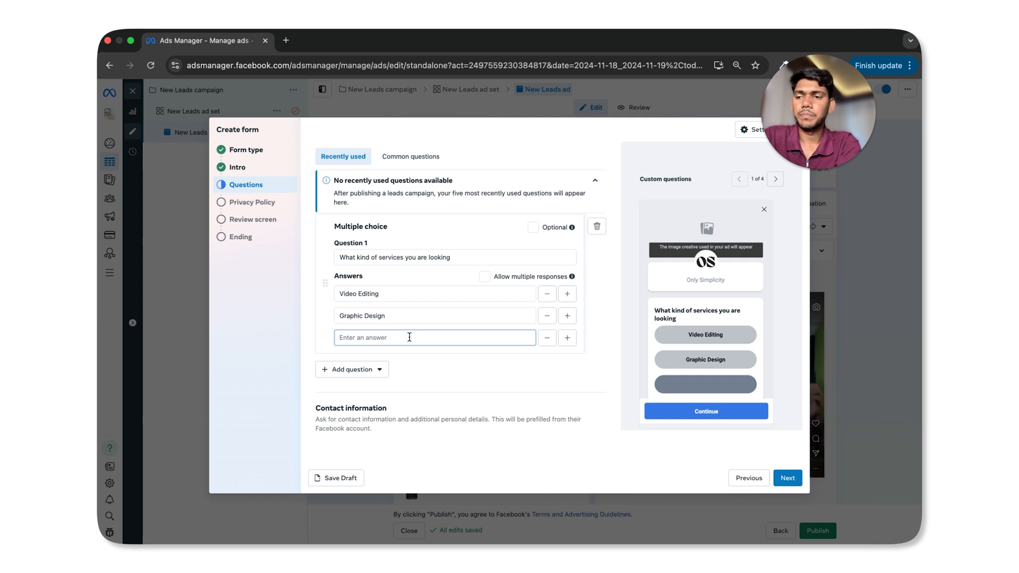
text(Web Design)
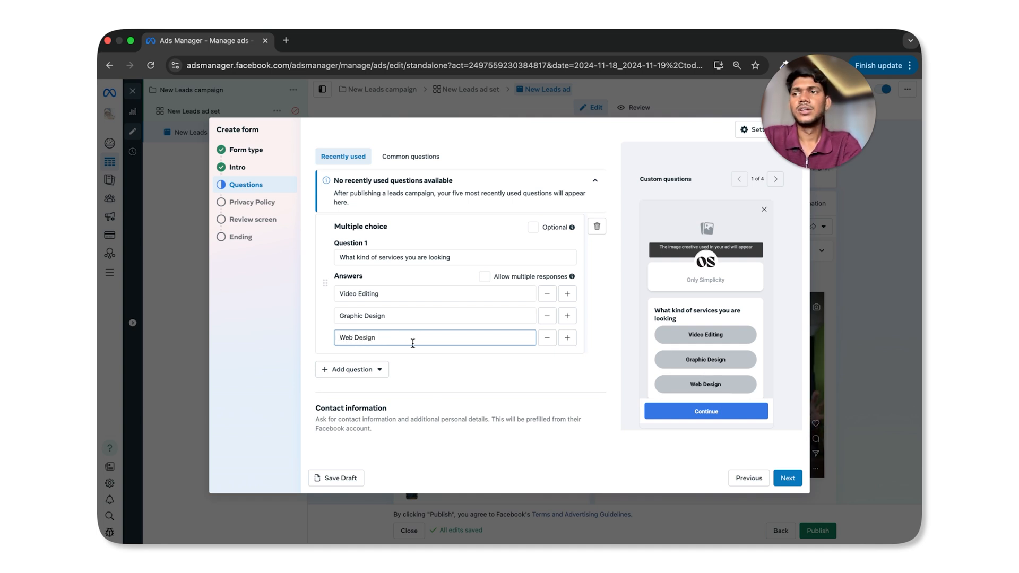
click(465, 255)
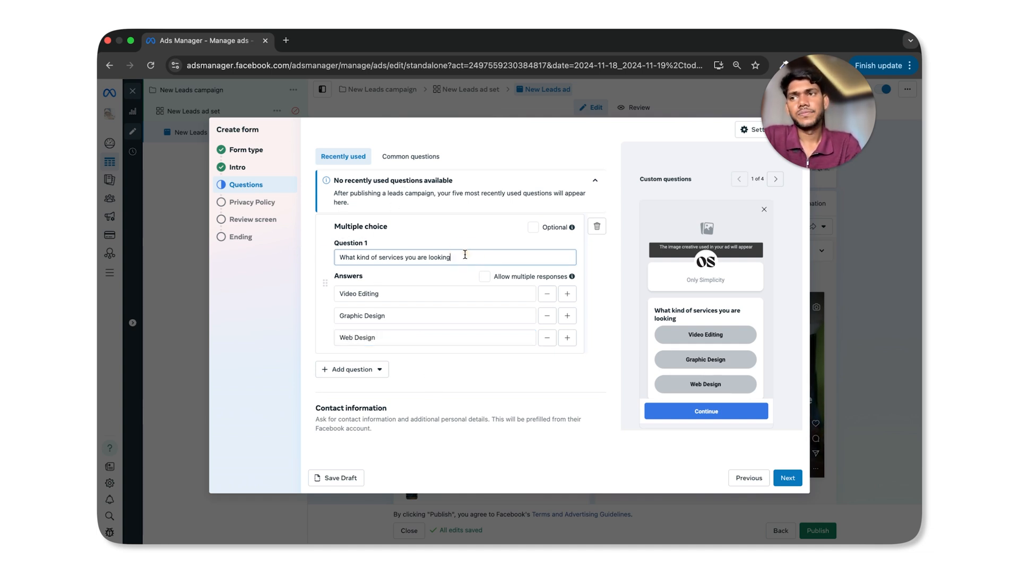
Add a short-answer question to the form reading "What's your company name?"
click(350, 369)
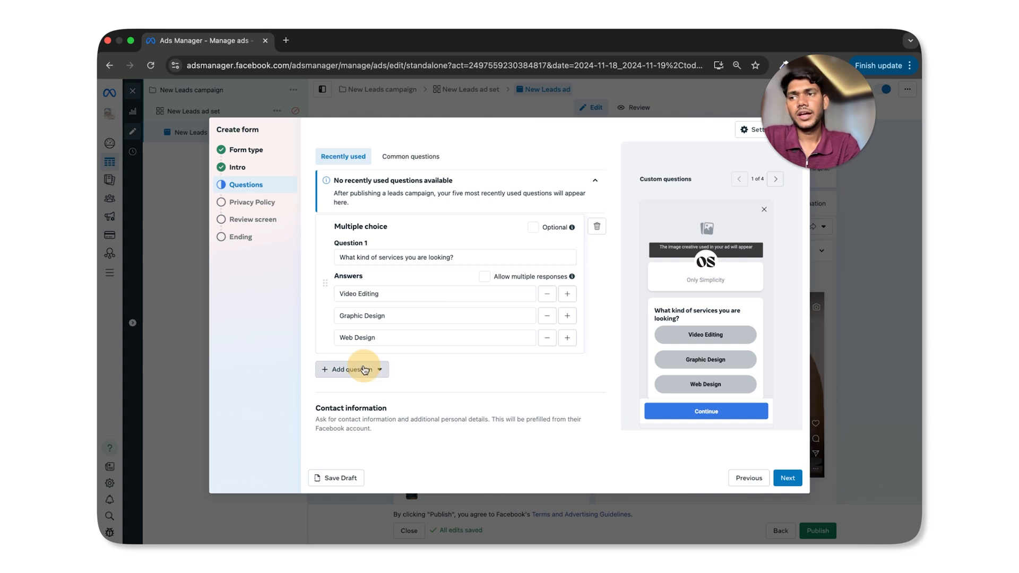
click(348, 426)
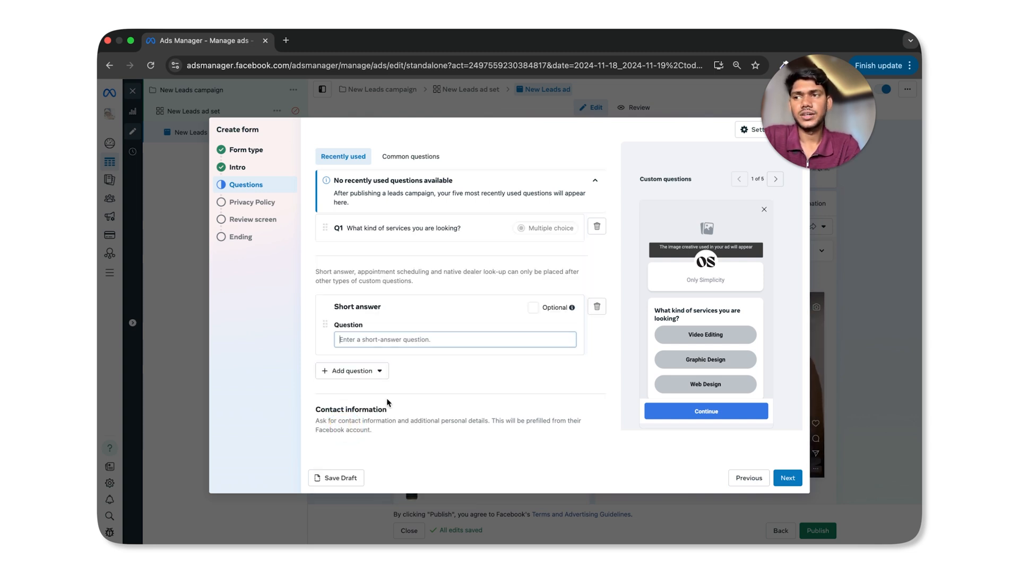
text(What')
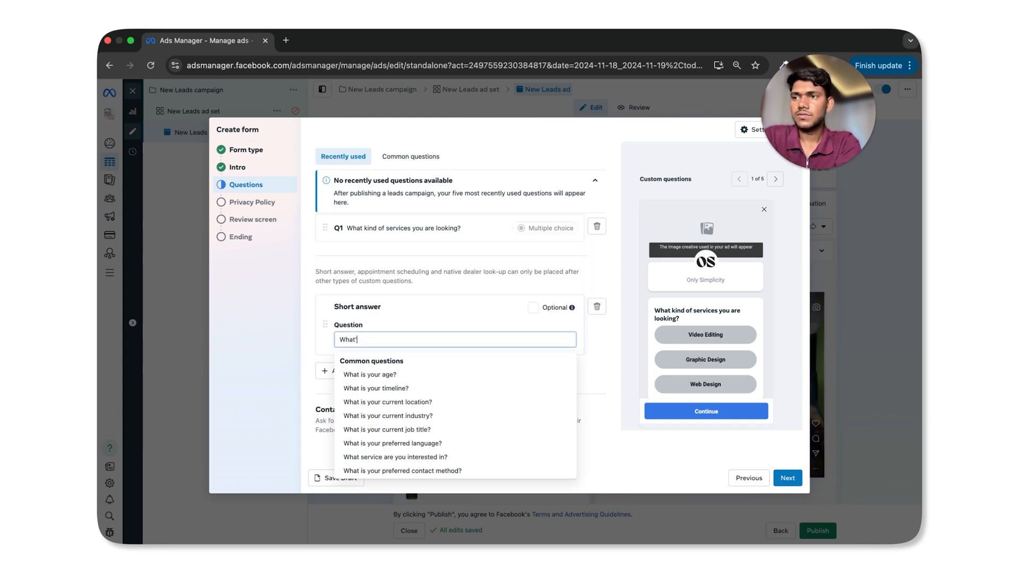
text(s your company name?)
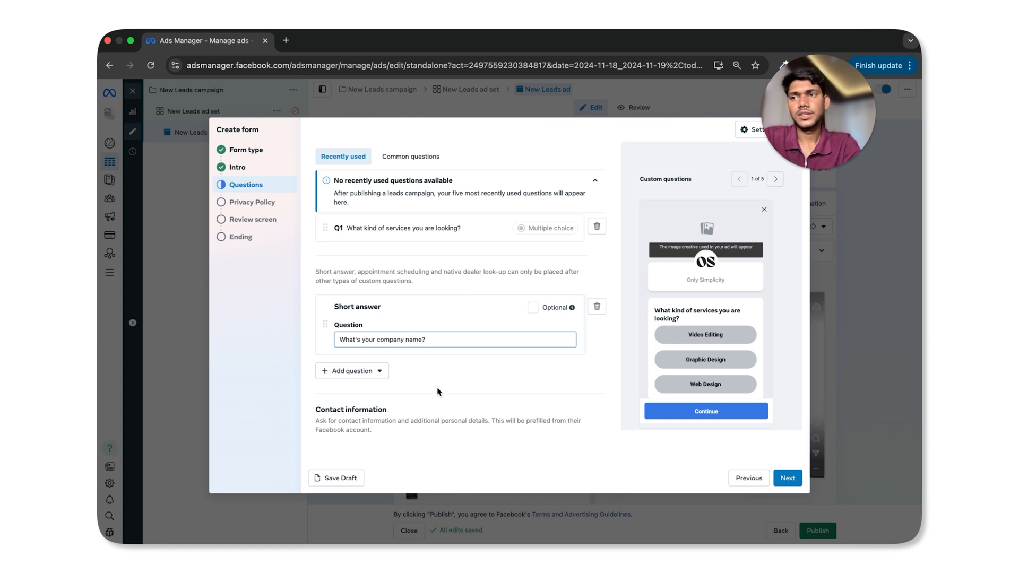
Make the phone number contact field auto-filled and no longer optional, and continue to the privacy policy settings
scroll(438, 389, down, 5)
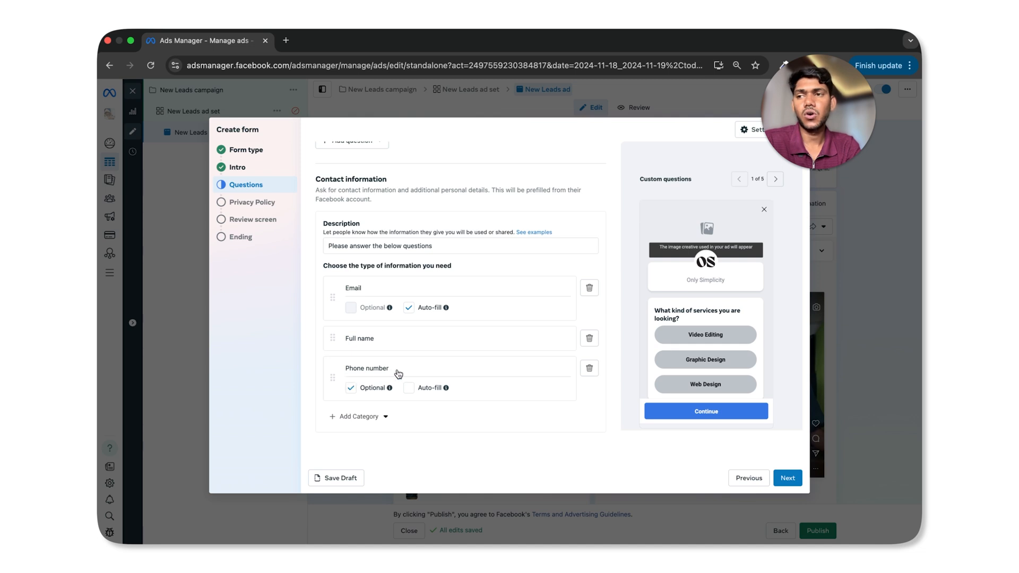
click(409, 387)
click(350, 388)
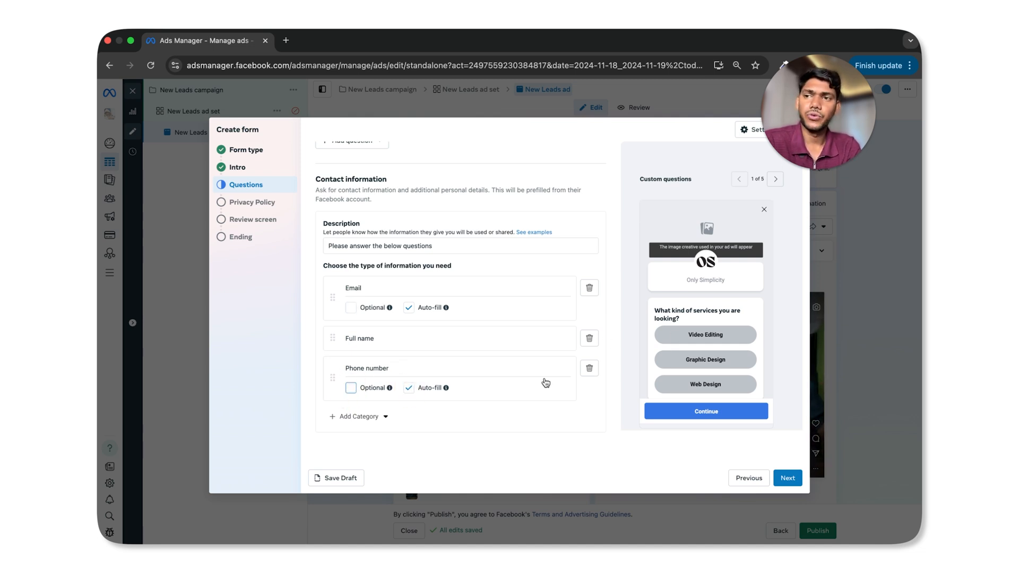
click(790, 482)
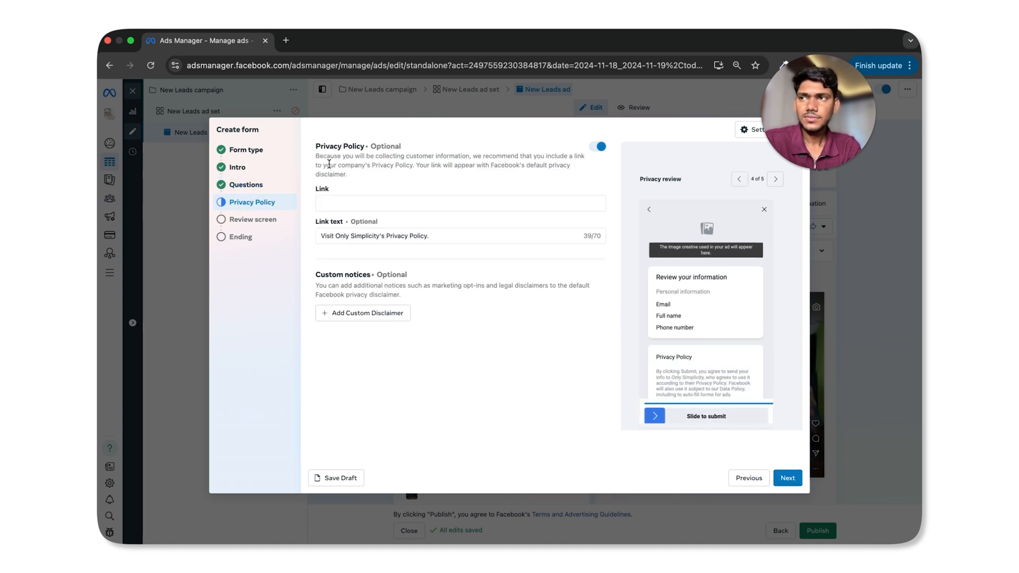
Set the form's privacy policy link to itsmeashu.com/privacypolicy and continue to the review screen
click(379, 202)
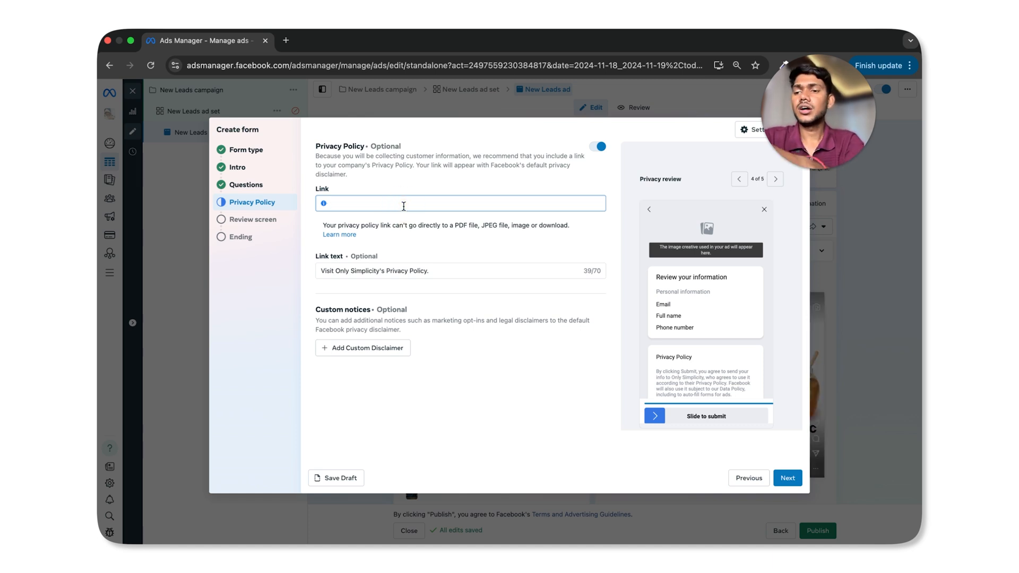
text(its)
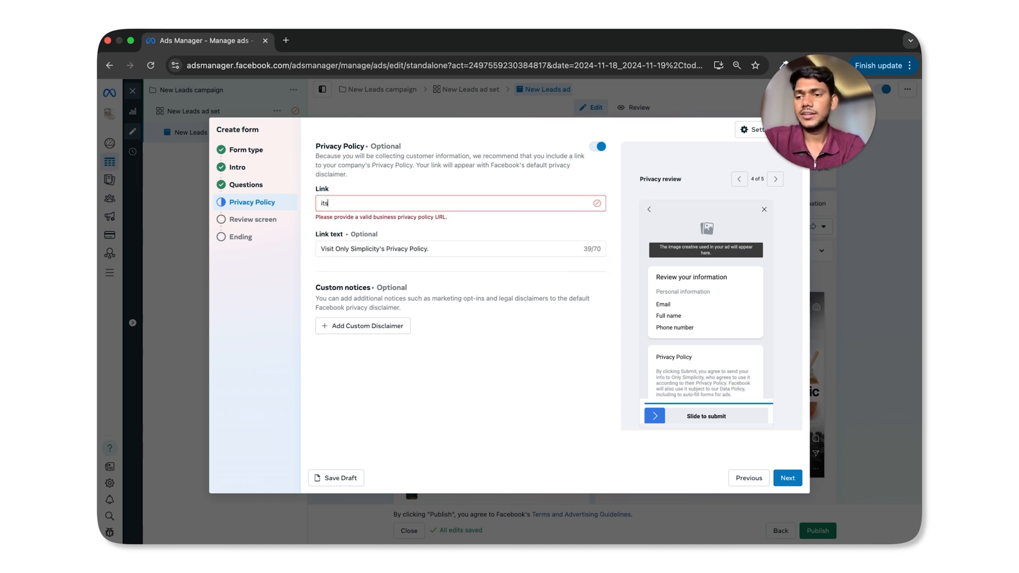
text(meashu.com/)
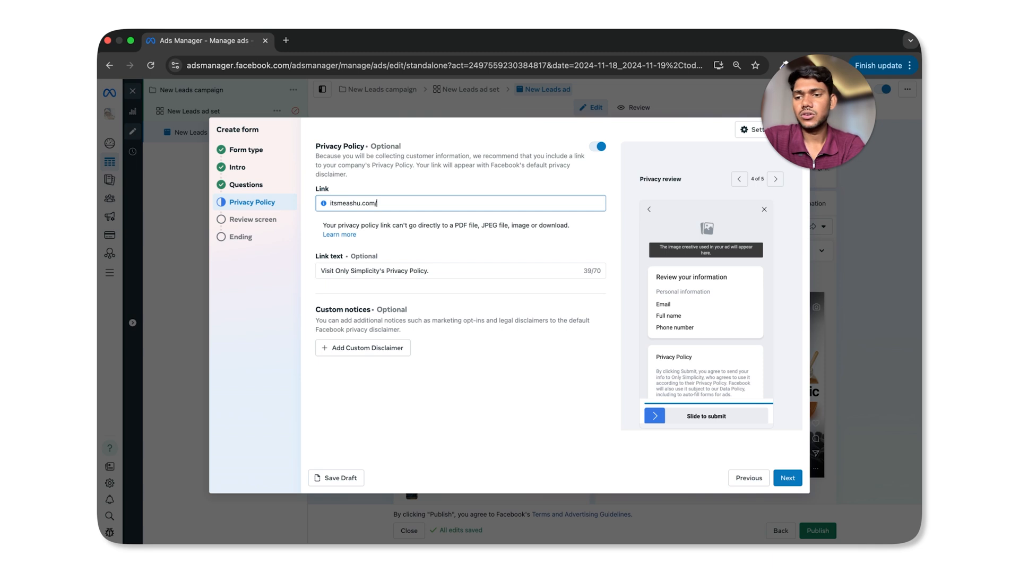
text(privacypolicy)
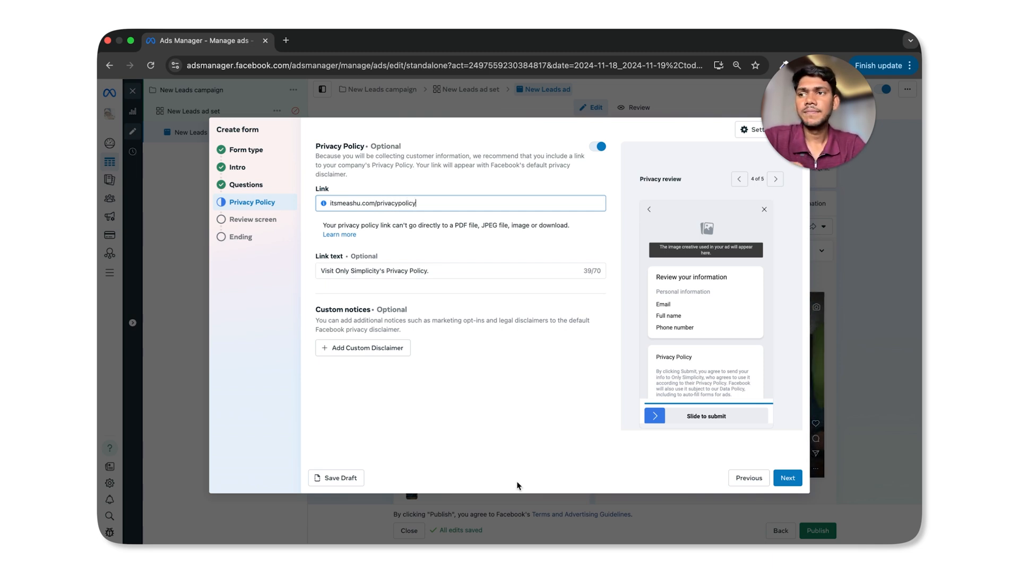
click(556, 421)
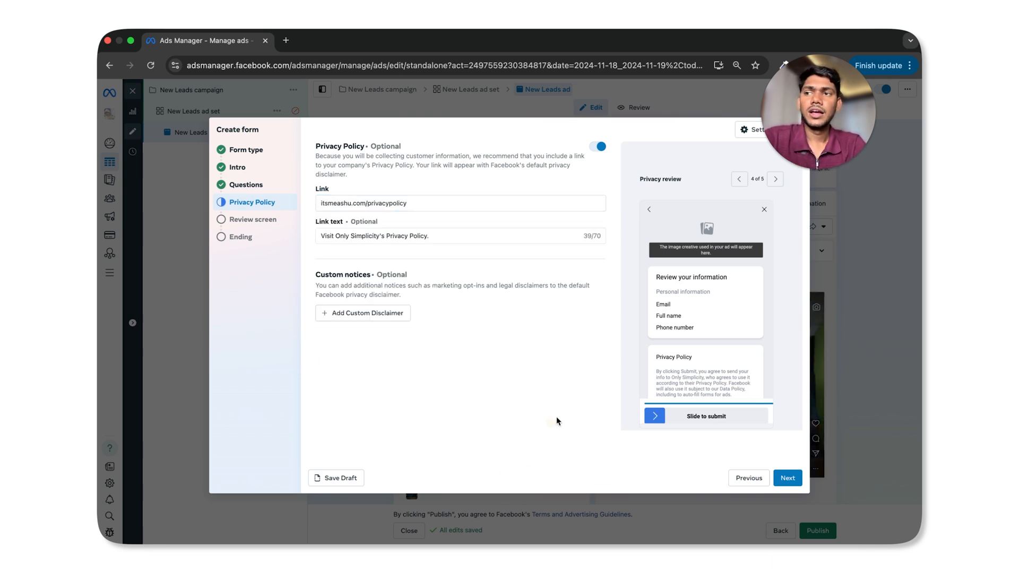
triple_click(340, 293)
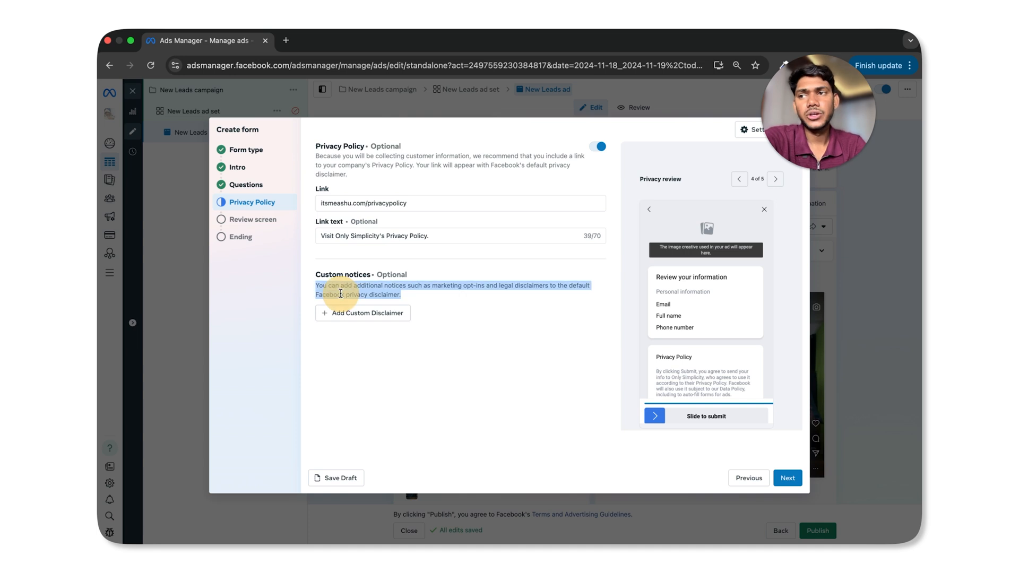
scroll(689, 294, down, 2)
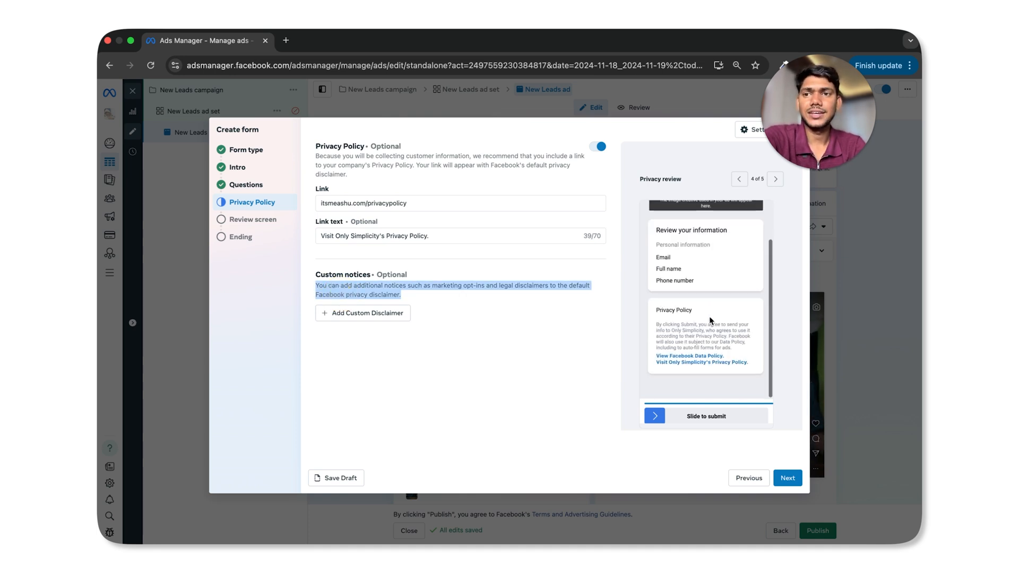
click(787, 477)
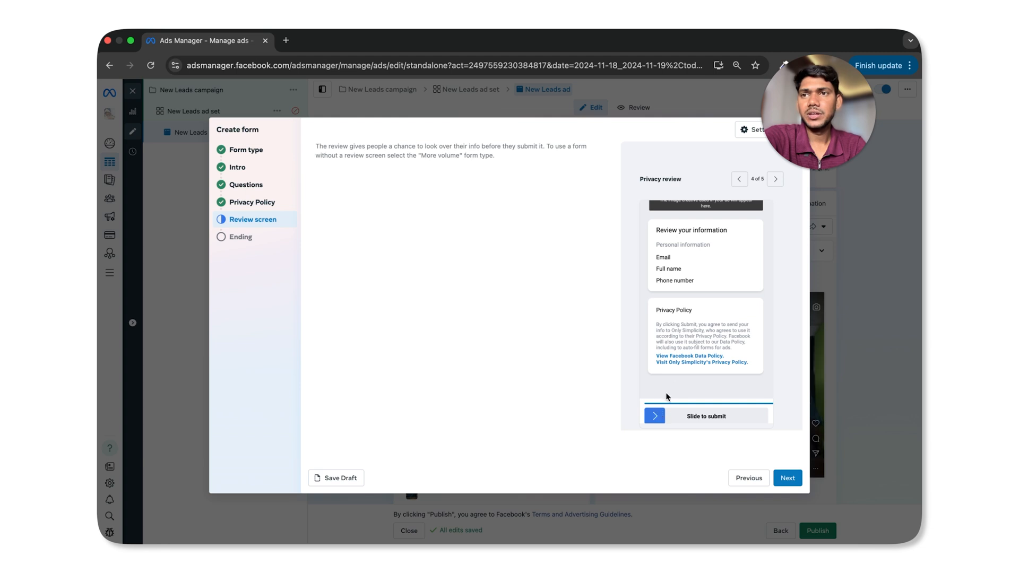
Examine each page of the form preview, from the custom questions through contact information and privacy review to the closing message
click(739, 179)
click(739, 179)
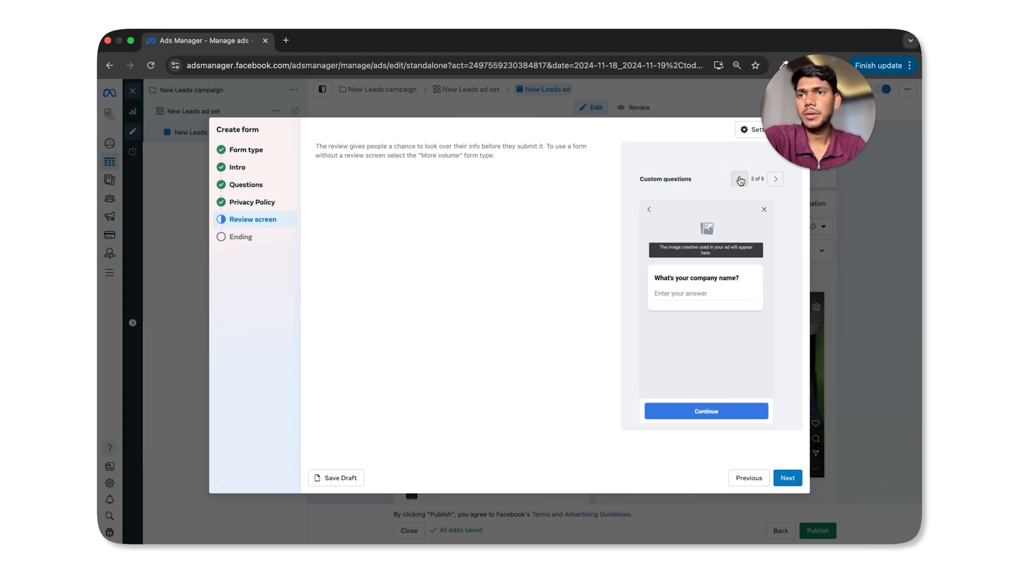
click(739, 179)
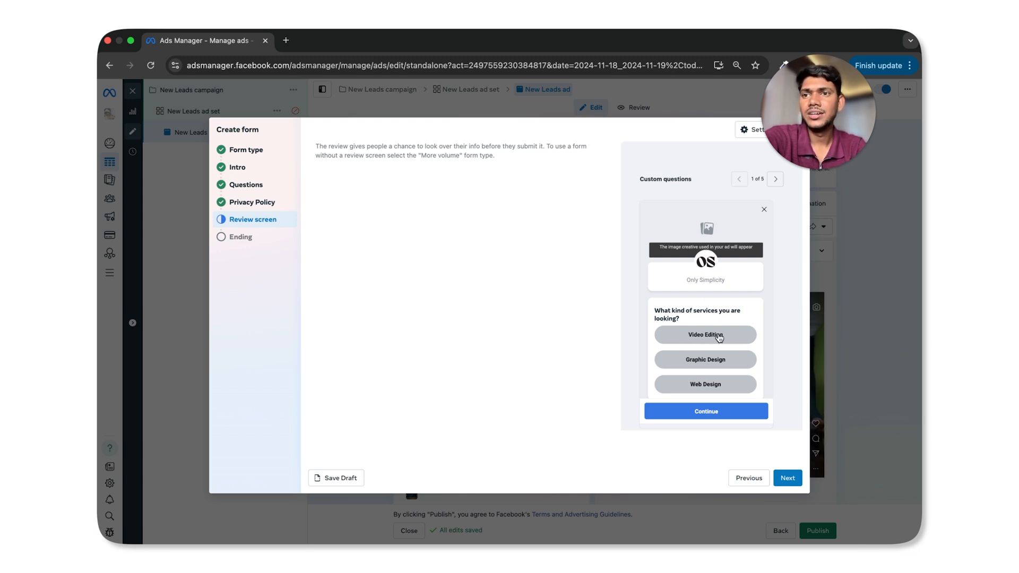
click(775, 180)
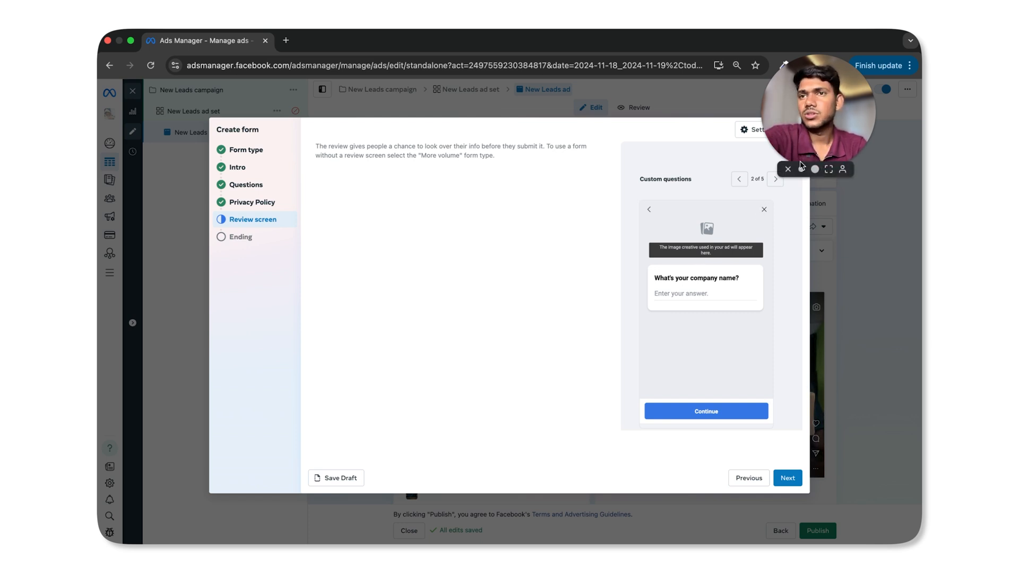
click(774, 181)
scroll(683, 287, down, 1)
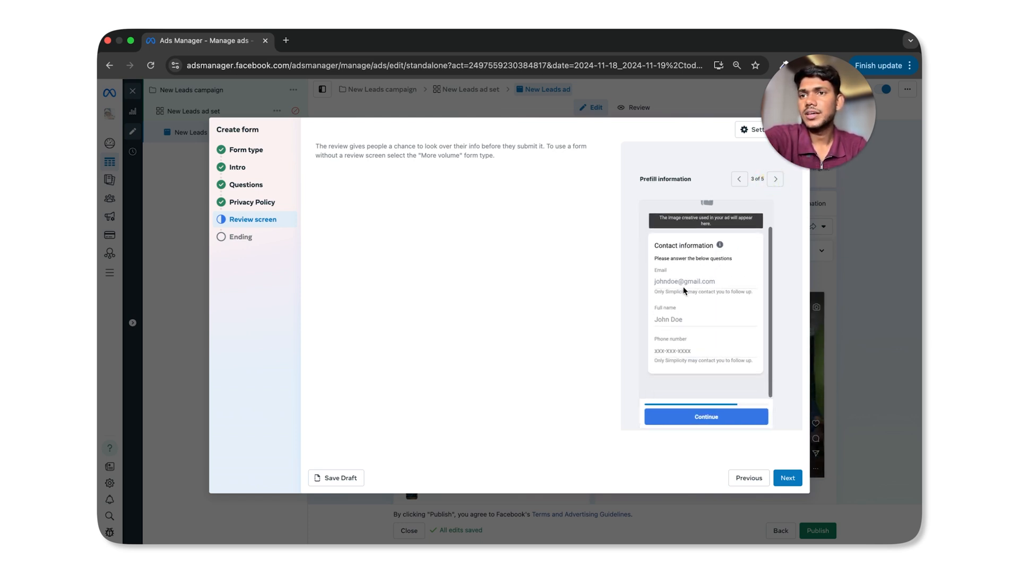
scroll(683, 287, up, 1)
scroll(683, 287, down, 1)
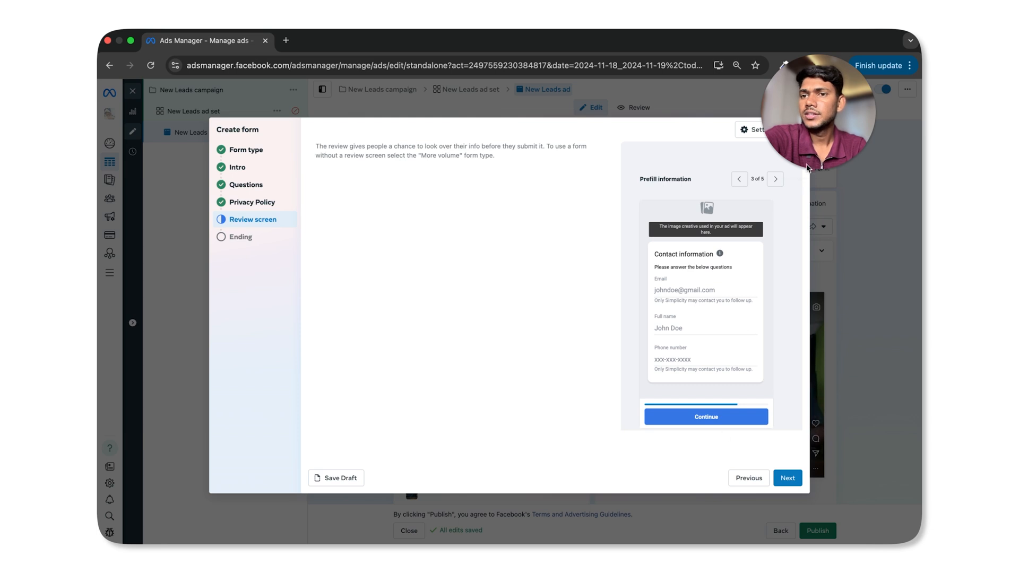
click(774, 180)
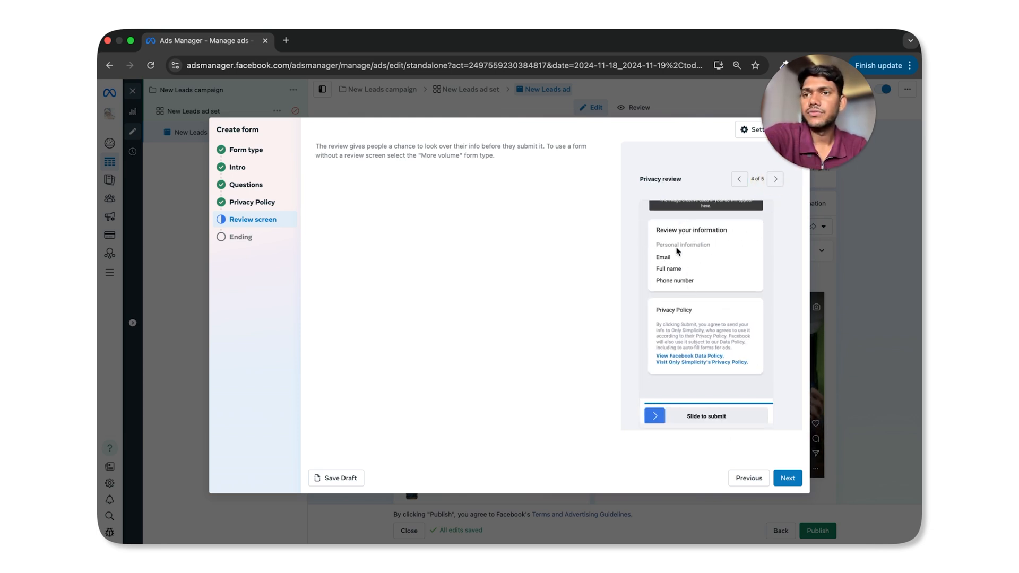
scroll(729, 318, up, 2)
scroll(729, 317, down, 2)
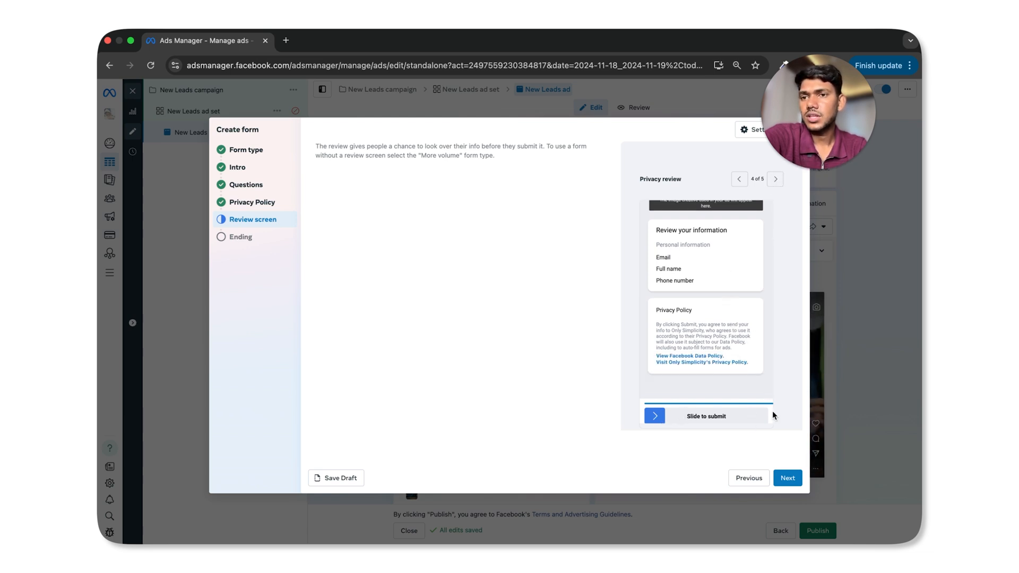
click(774, 180)
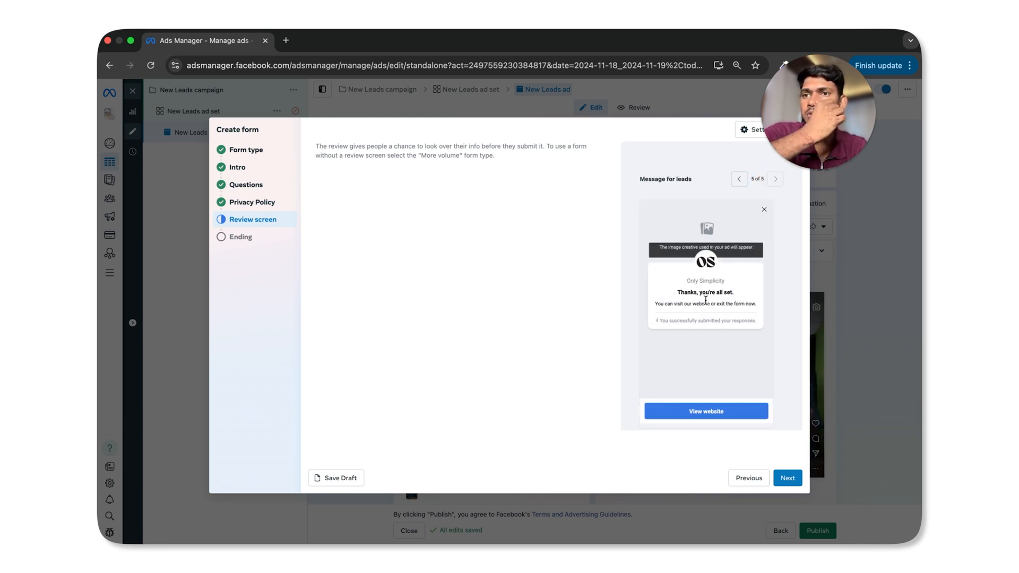
Continue to the form's ending settings and examine the headline of the message for leads
click(787, 477)
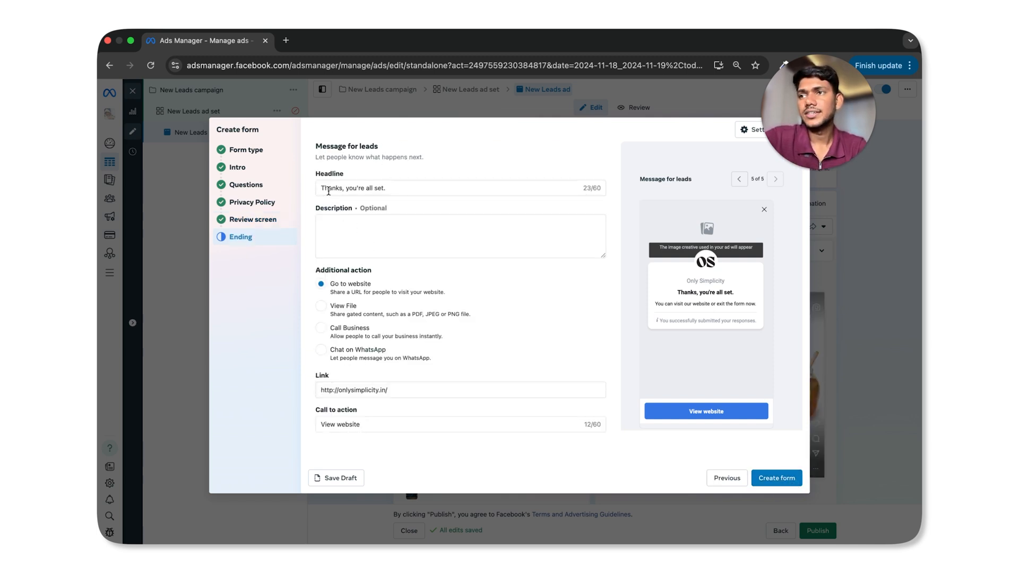
drag(313, 190, 428, 198)
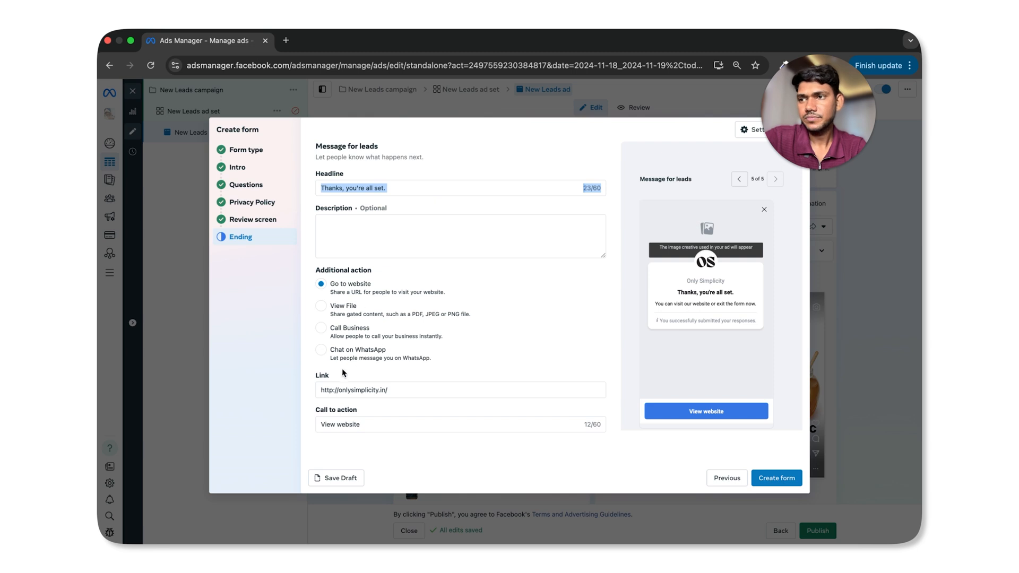
Try to create the form with Chat on WhatsApp as the additional action, and with Go to website without a link
click(322, 349)
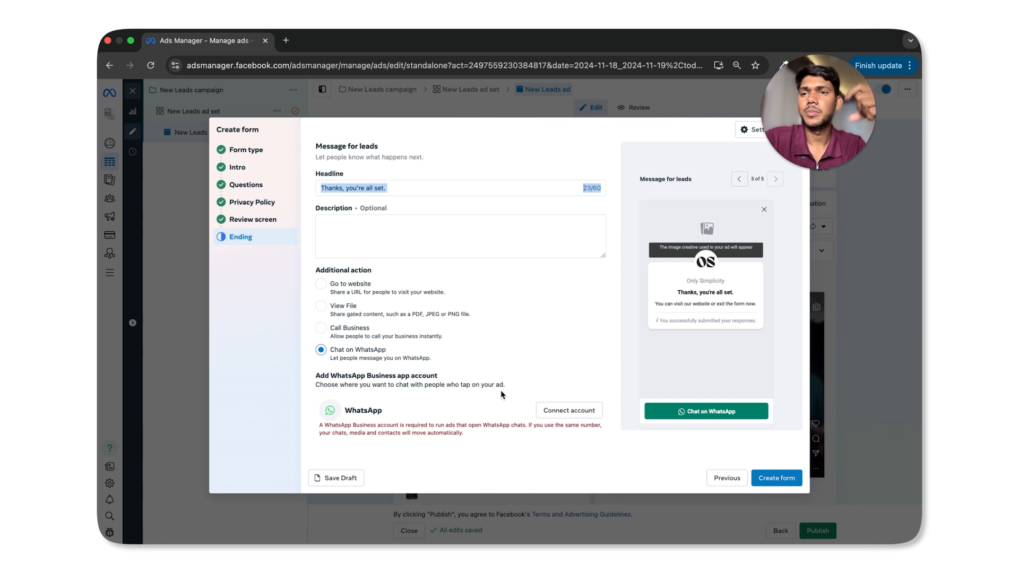
scroll(501, 390, down, 2)
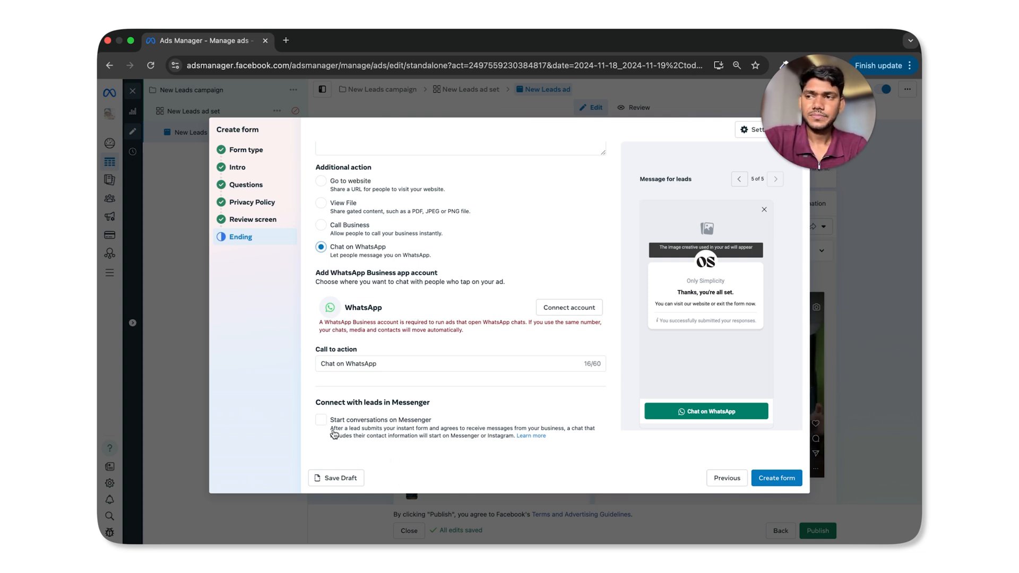
click(772, 479)
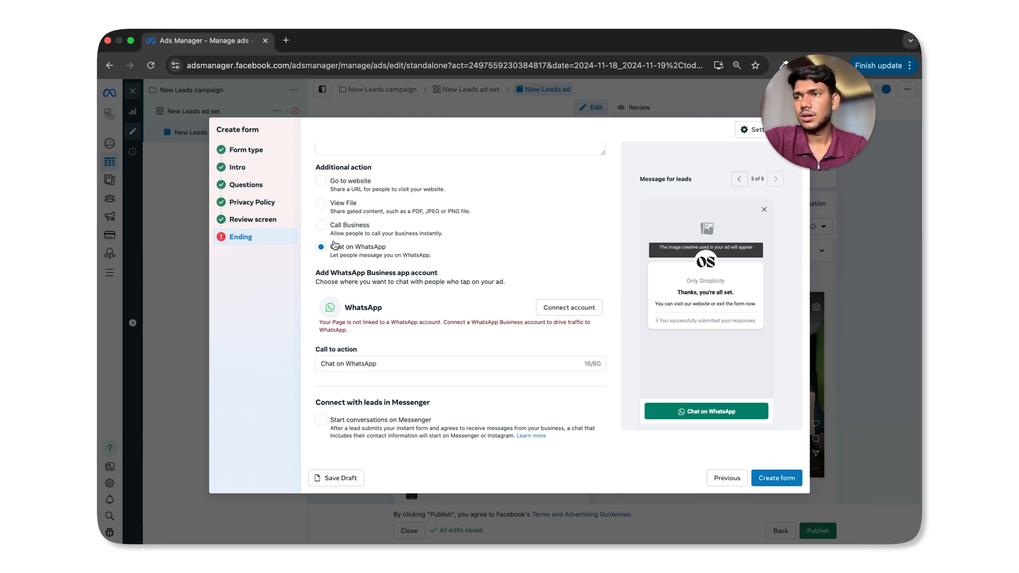
click(340, 182)
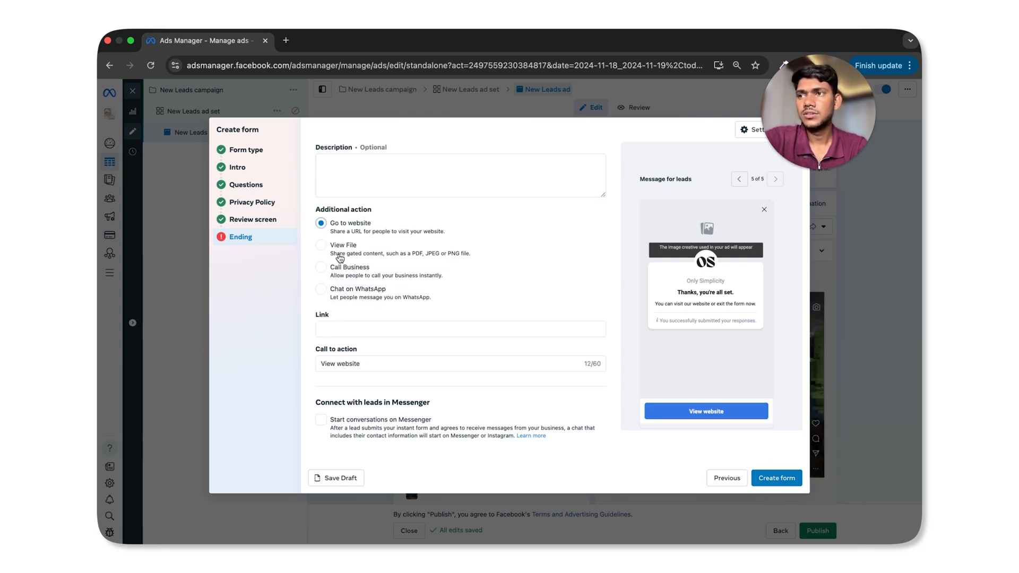
click(777, 478)
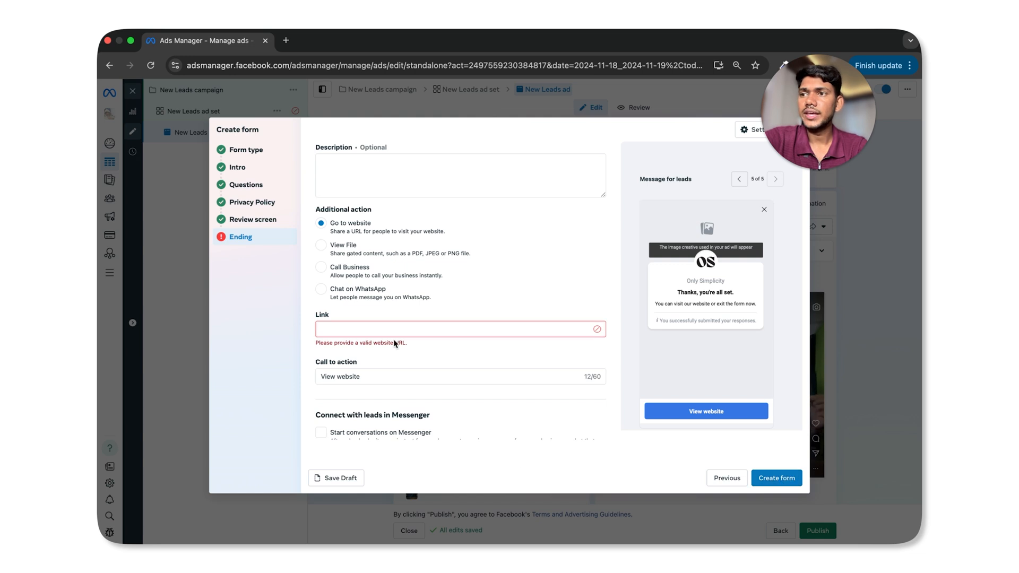
click(350, 289)
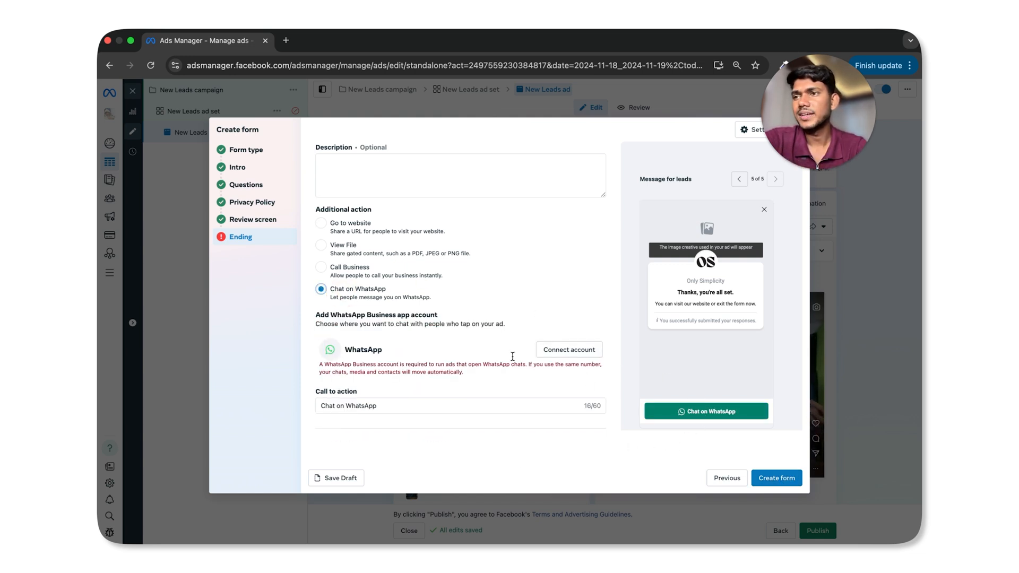
Set the ending's additional action to Go to website with the link itsmeashu.com/thankyou, and create the form
click(342, 224)
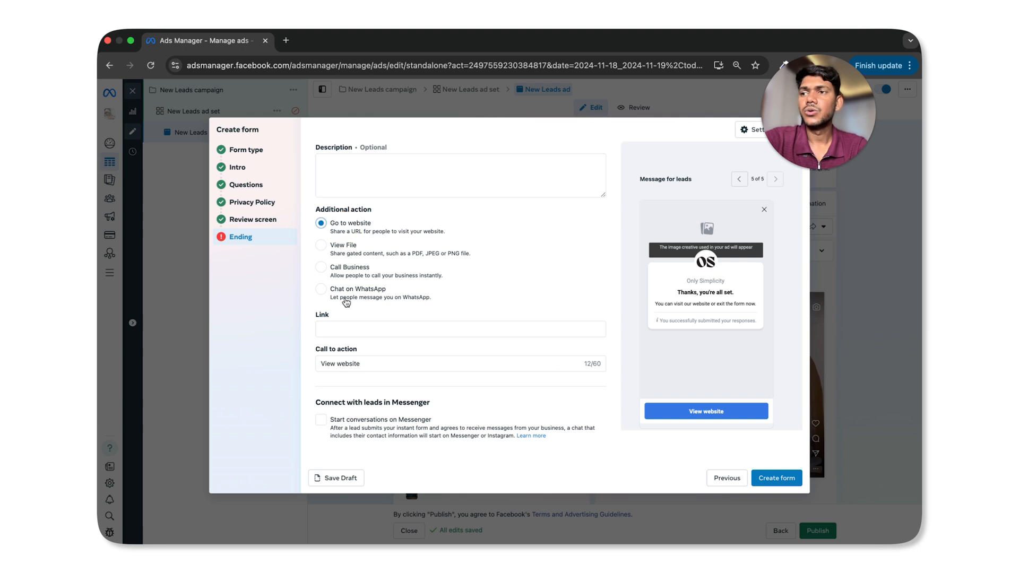
click(352, 331)
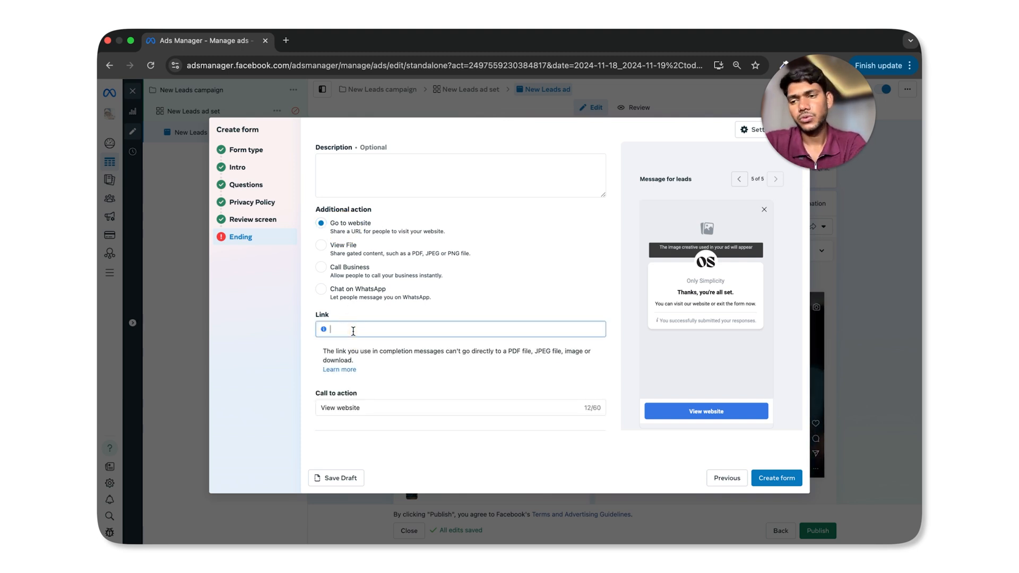
text(itsmeashu.com)
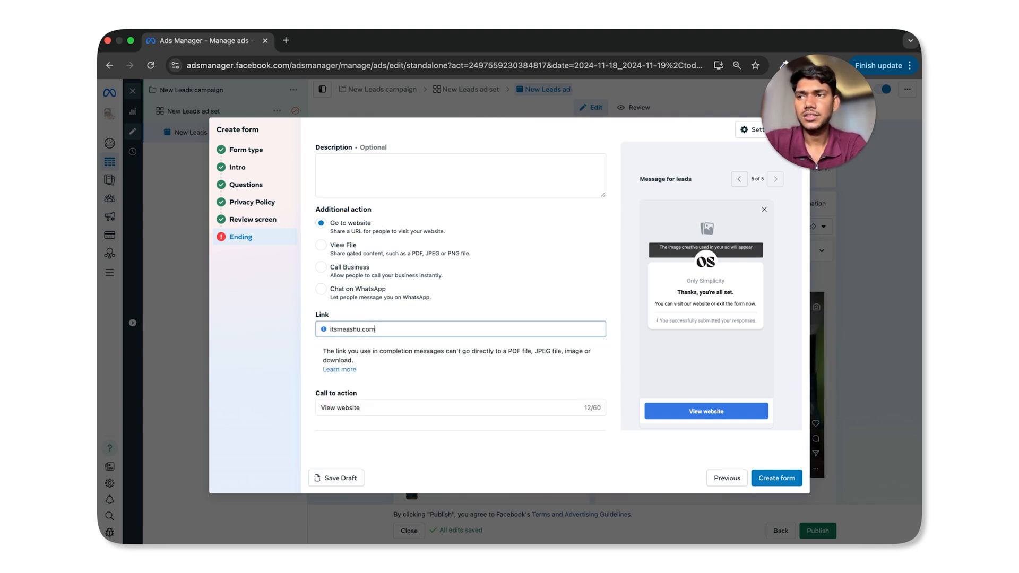
text(/thankyou)
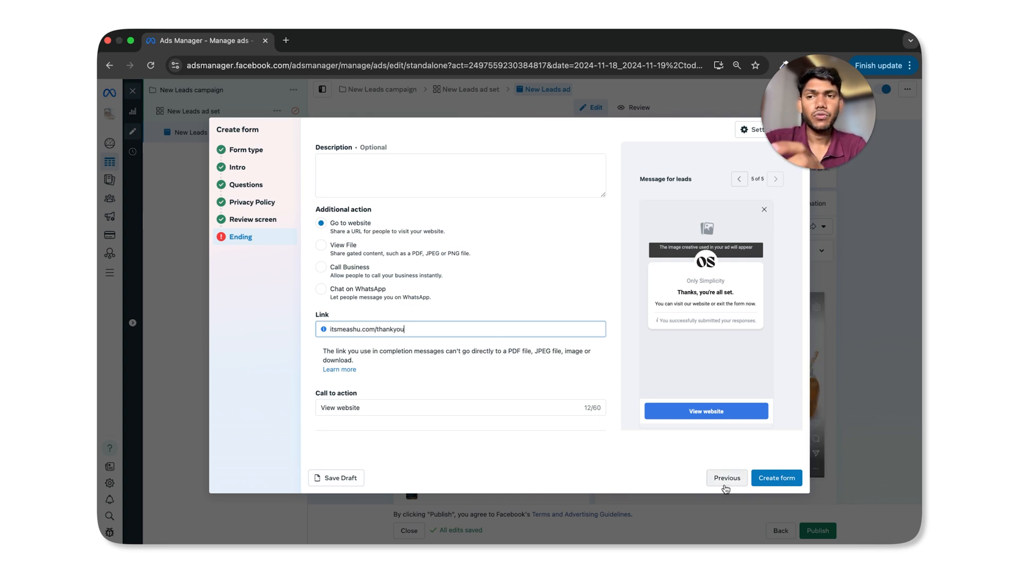
click(777, 478)
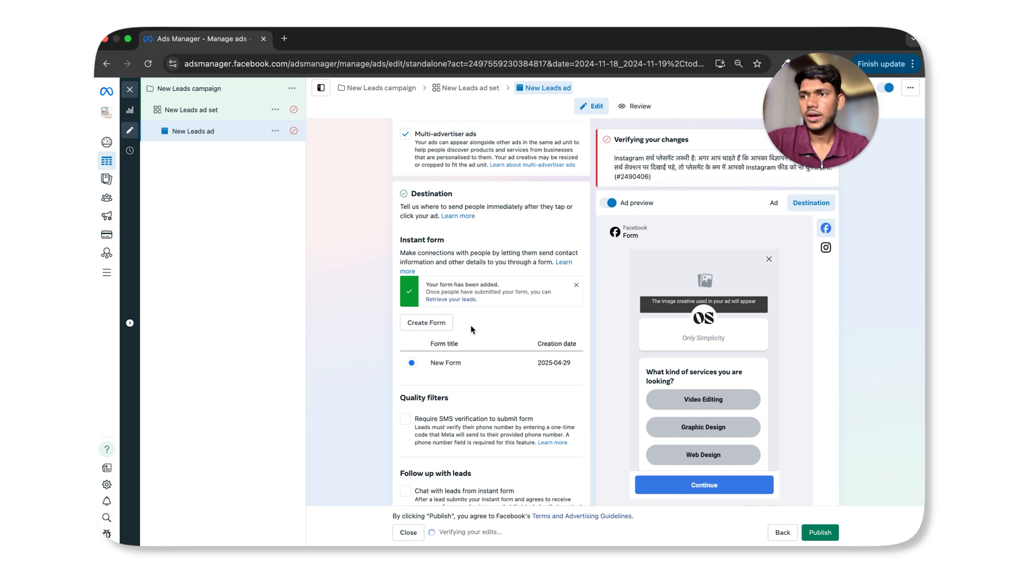
Switch the preview from the form to the ad and review the ad creative, tracking and destination settings
scroll(470, 329, down, 8)
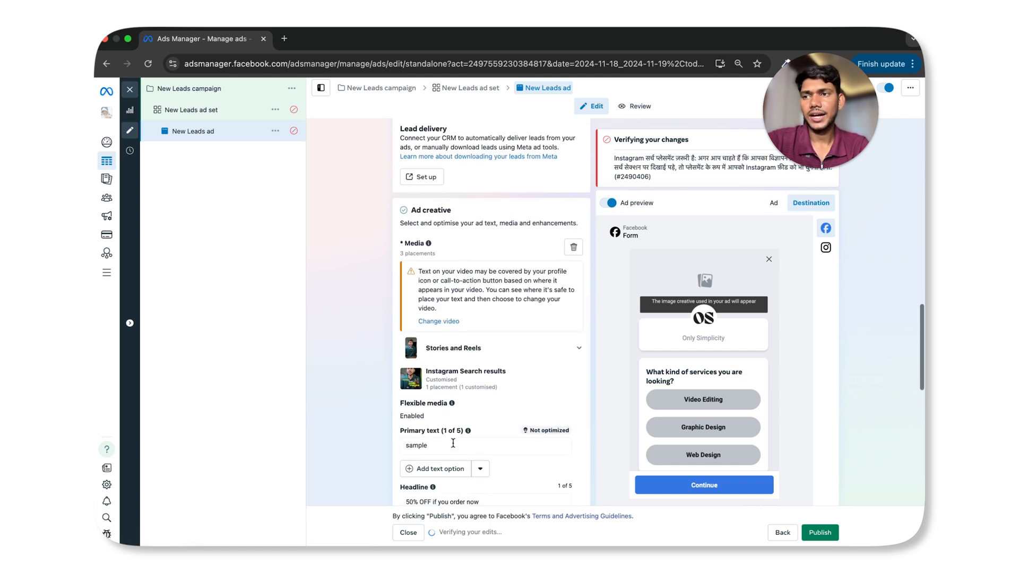
click(773, 202)
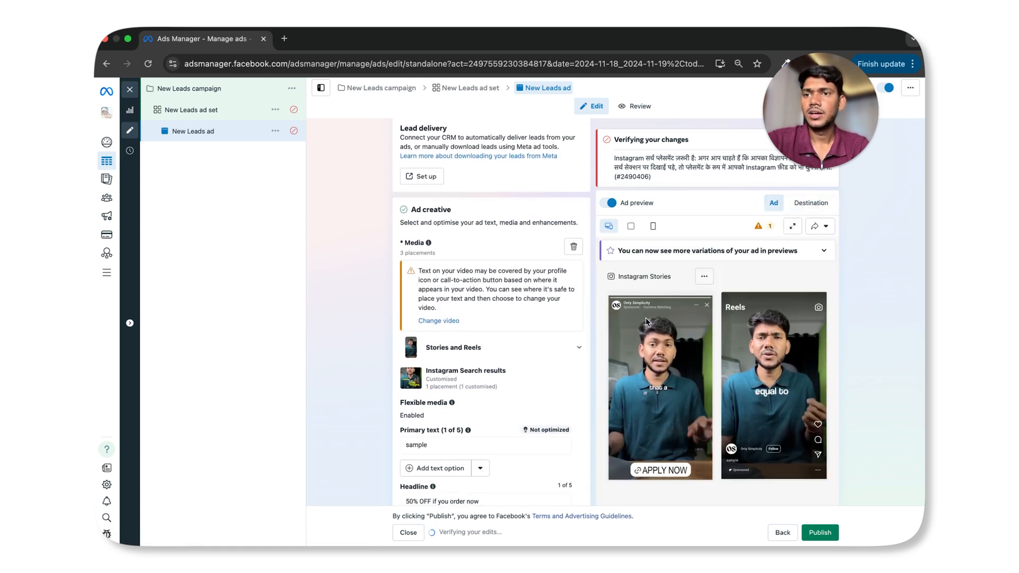
scroll(488, 319, down, 3)
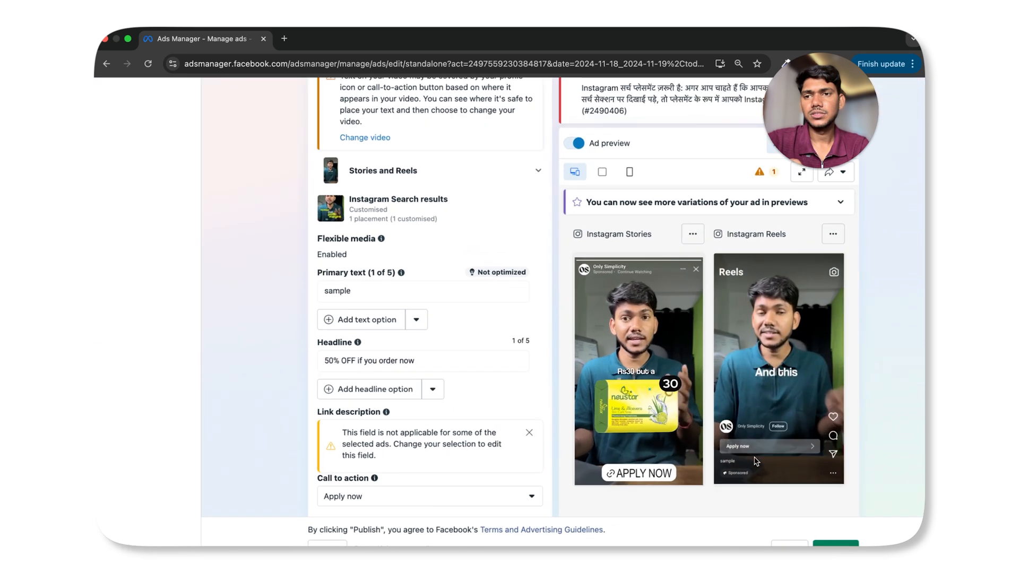
scroll(754, 457, up, 3)
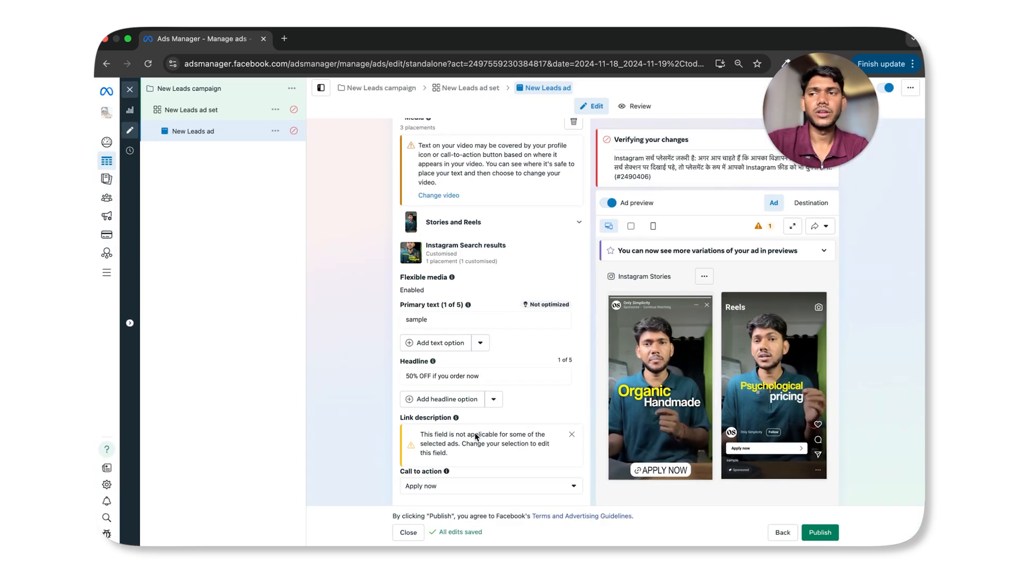
scroll(475, 435, down, 5)
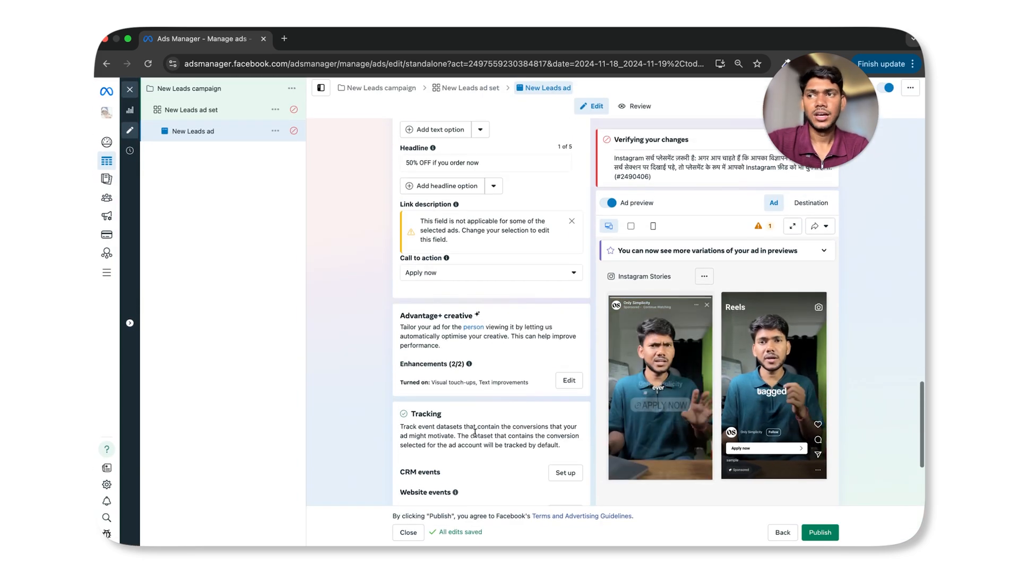
scroll(474, 432, up, 15)
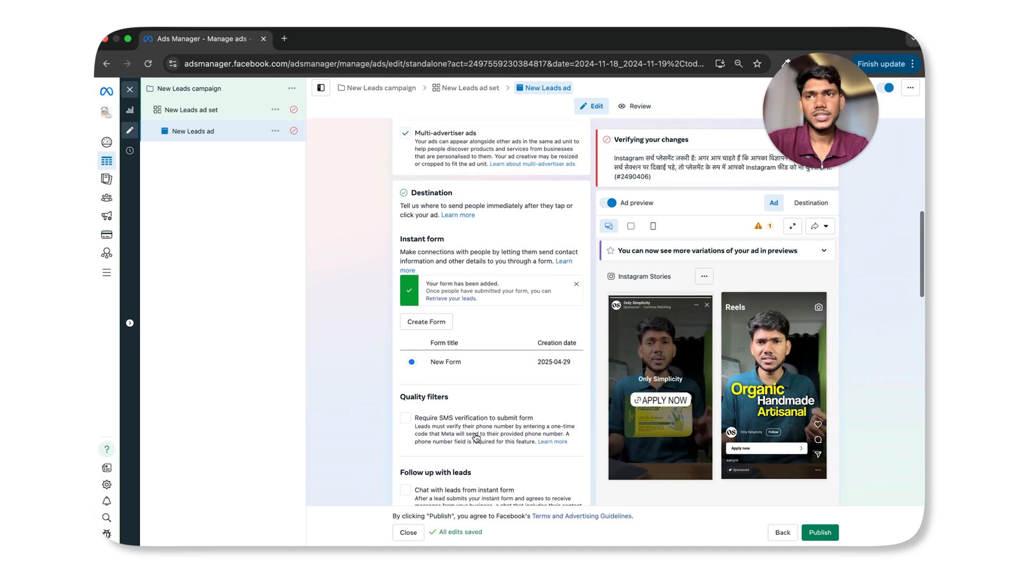
Duplicate the New Leads ad set within the original campaign, making 5 copies with existing reactions, comments and shares kept
scroll(476, 438, up, 10)
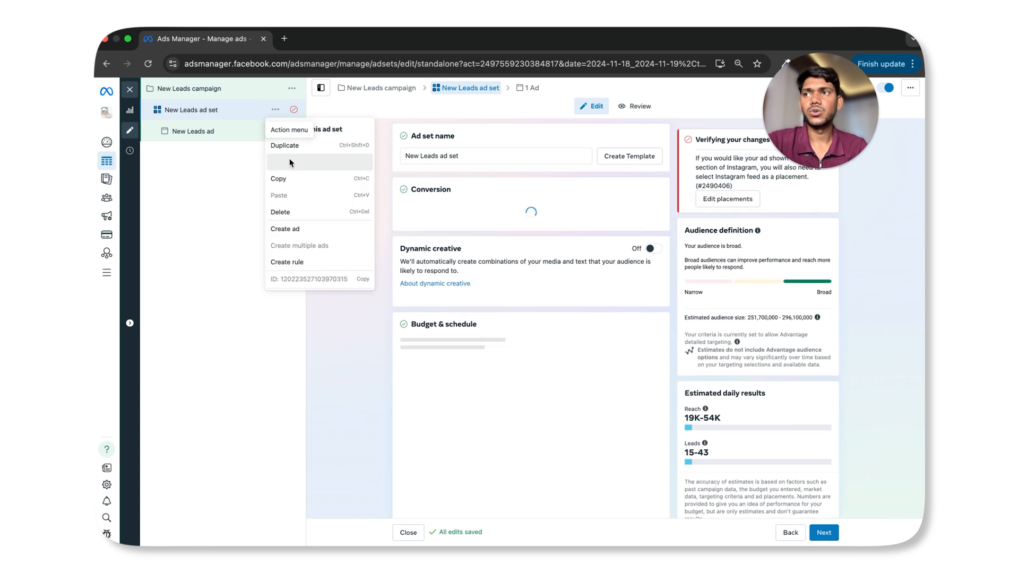
click(293, 148)
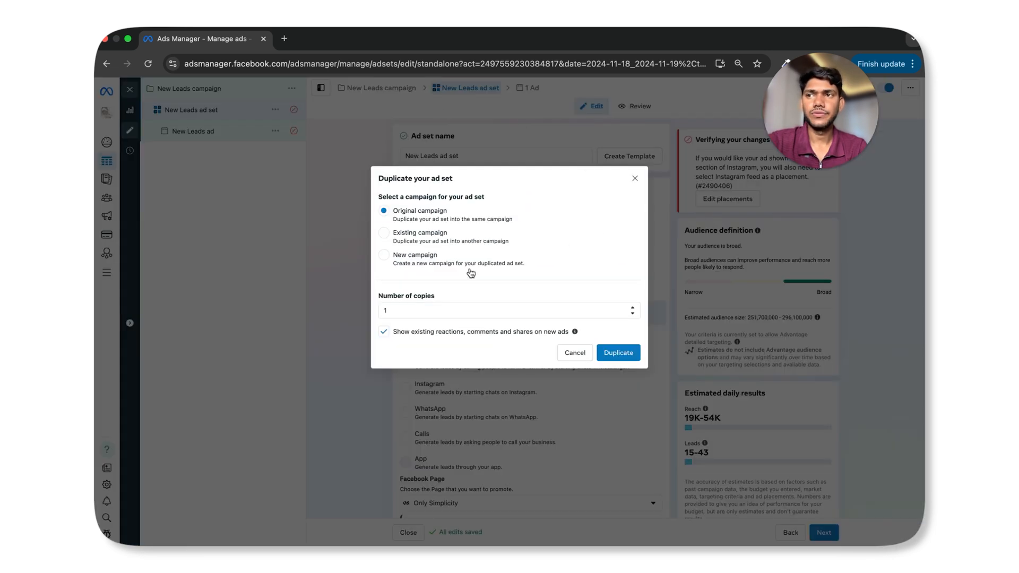
click(441, 312)
key(BackSpace)
text(5)
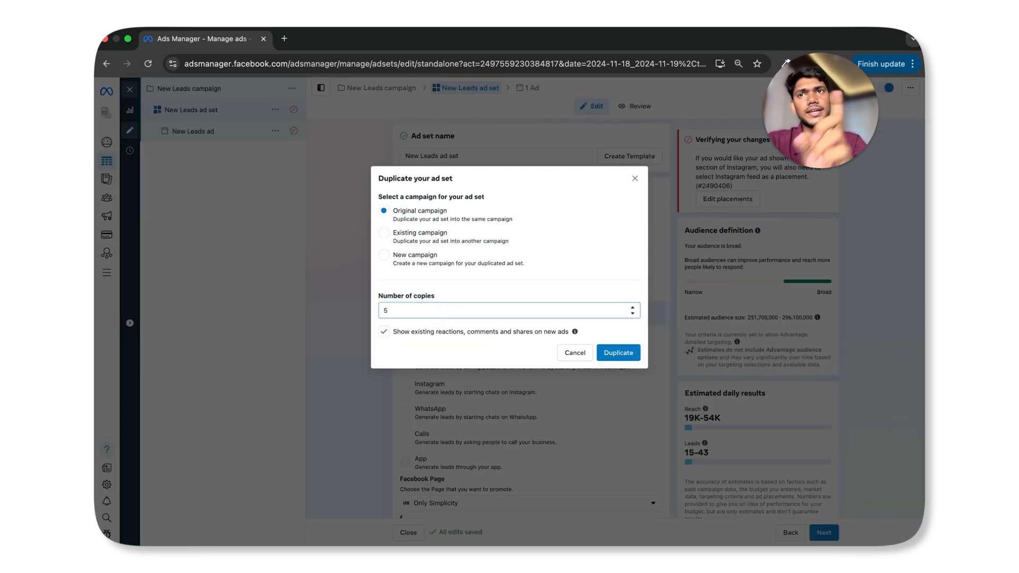
click(628, 358)
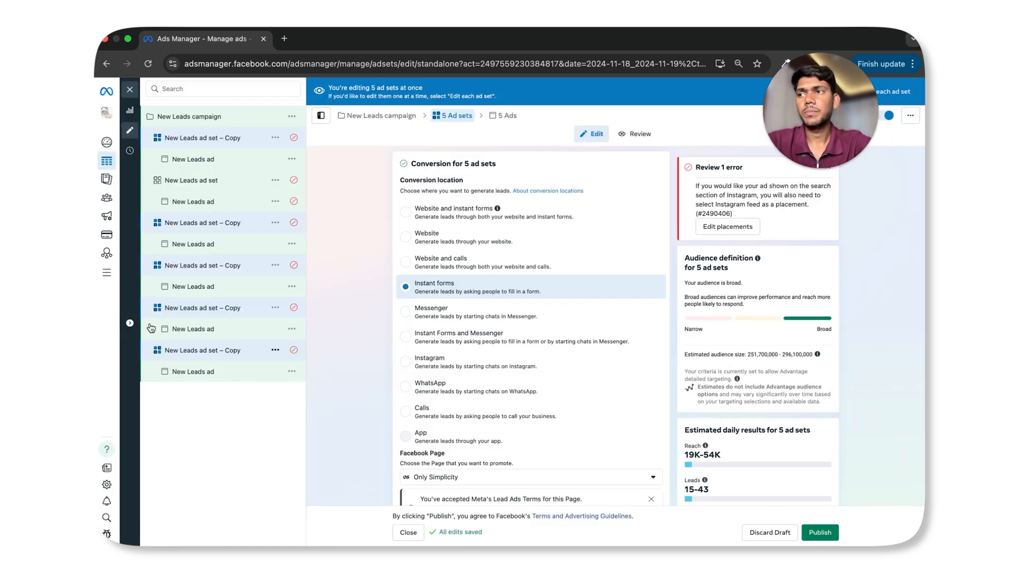
In the first copied ad set, replace the Parent interest in detailed targeting with Parenting (children & parenting)
click(230, 137)
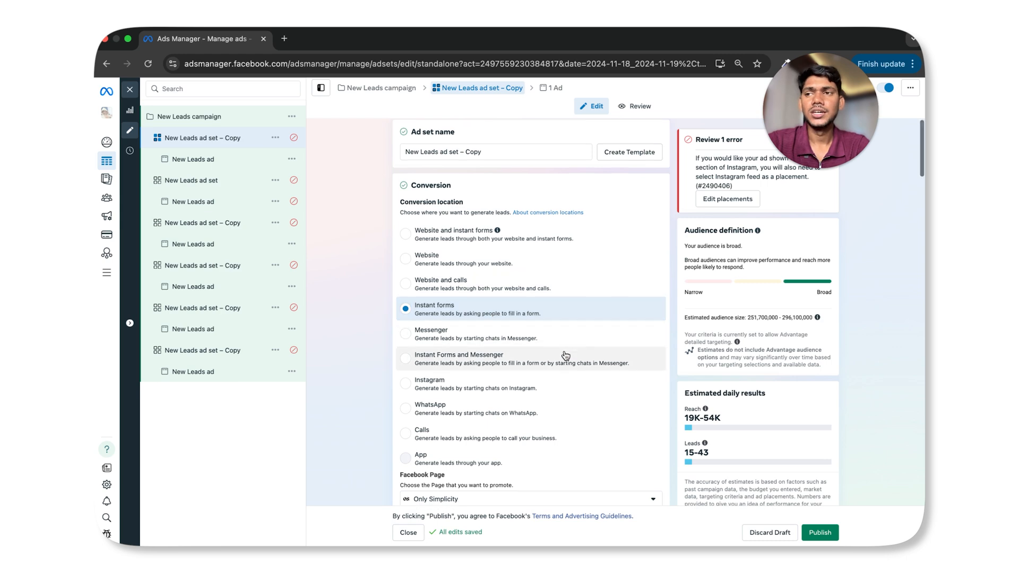
scroll(565, 356, down, 15)
scroll(565, 356, up, 6)
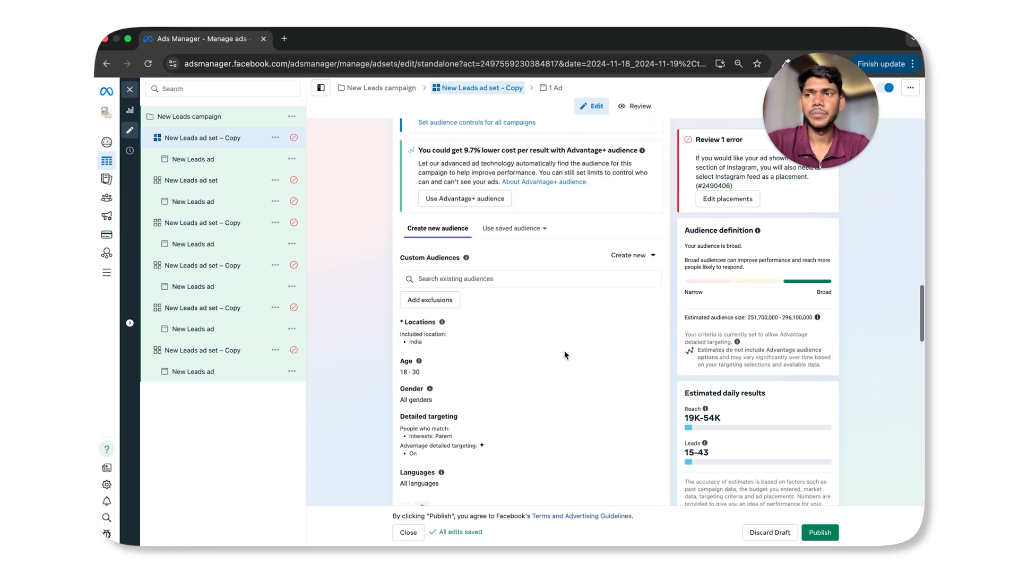
scroll(565, 355, down, 2)
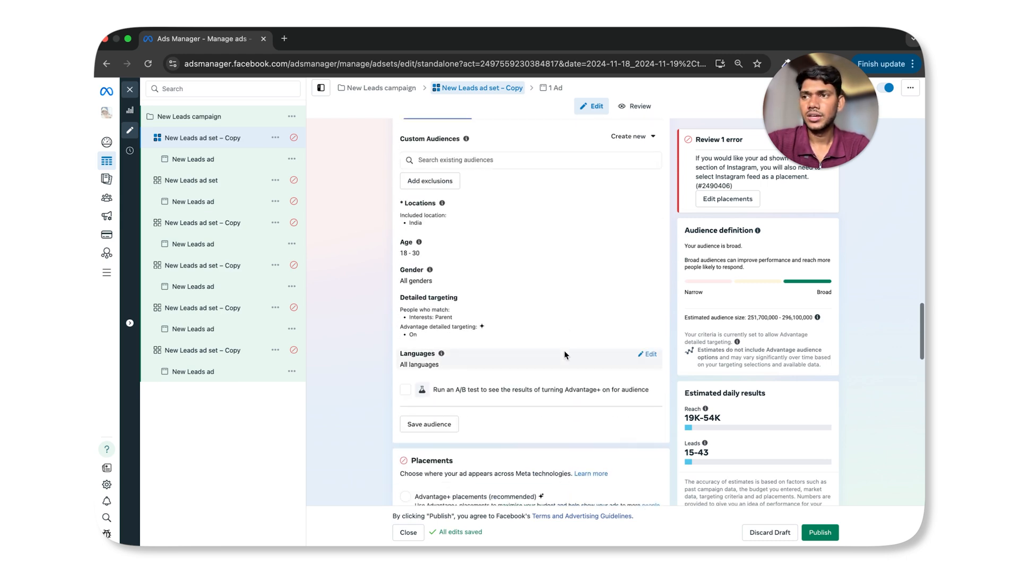
click(651, 299)
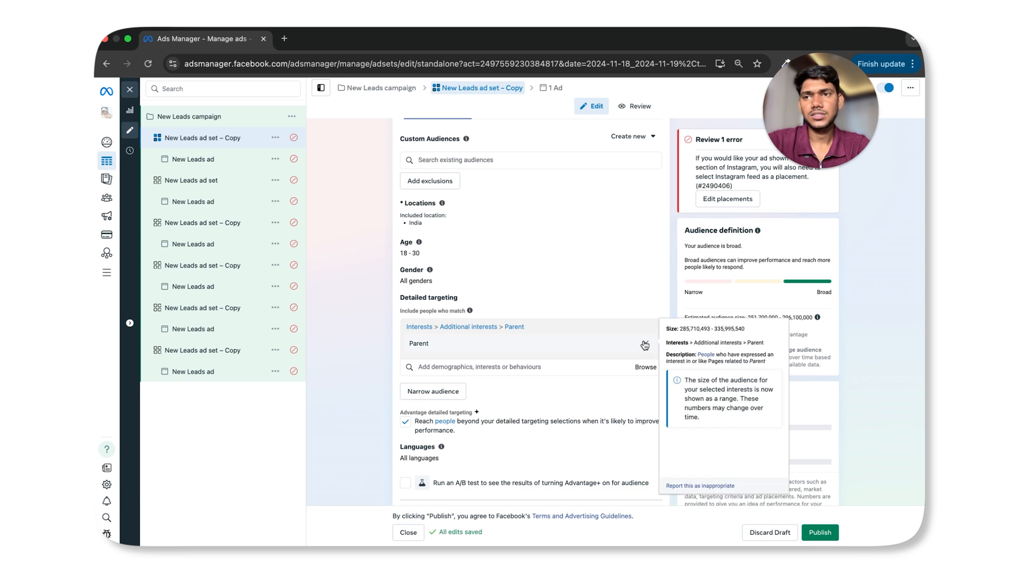
click(474, 366)
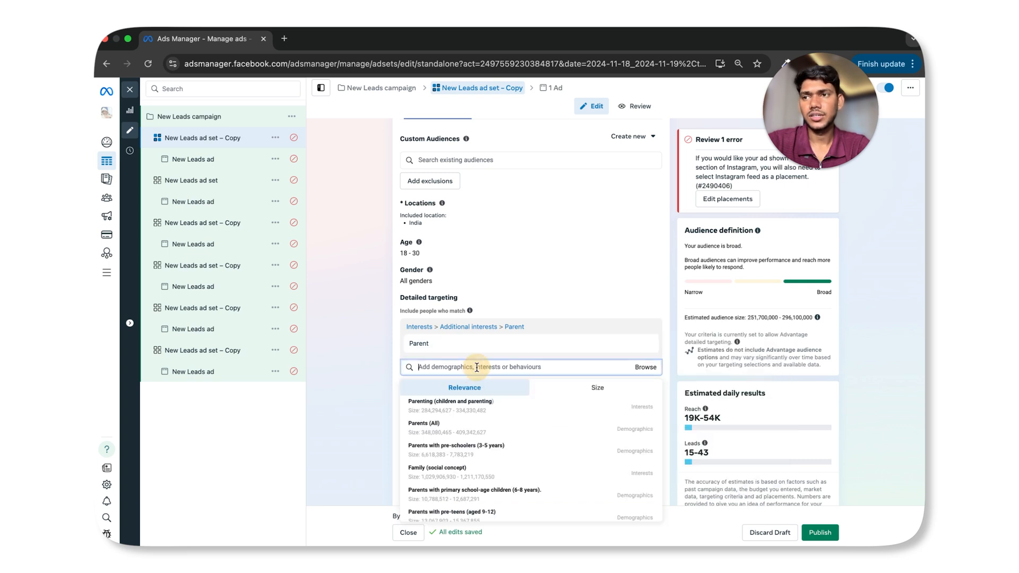
click(441, 408)
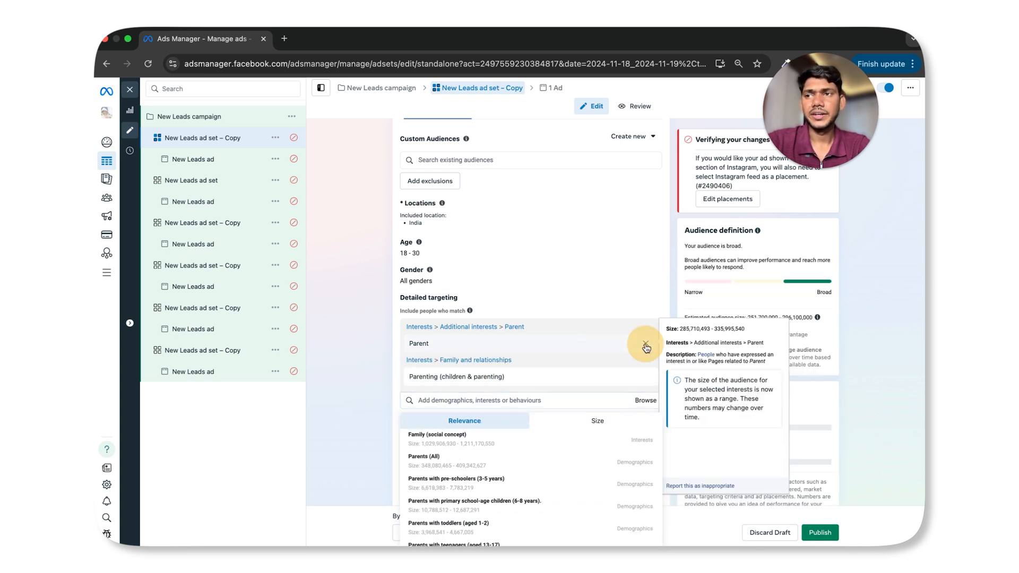
click(645, 347)
Rename the first copied ad set after its interest, Parenting (children & parenting)
triple_click(440, 344)
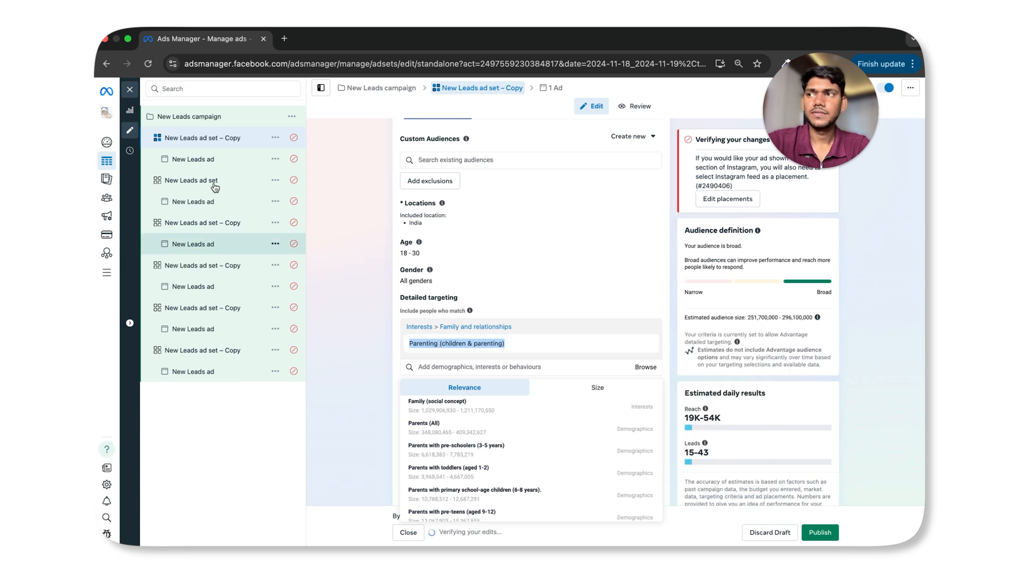
key(super+c)
scroll(526, 212, up, 15)
triple_click(488, 156)
key(super+v)
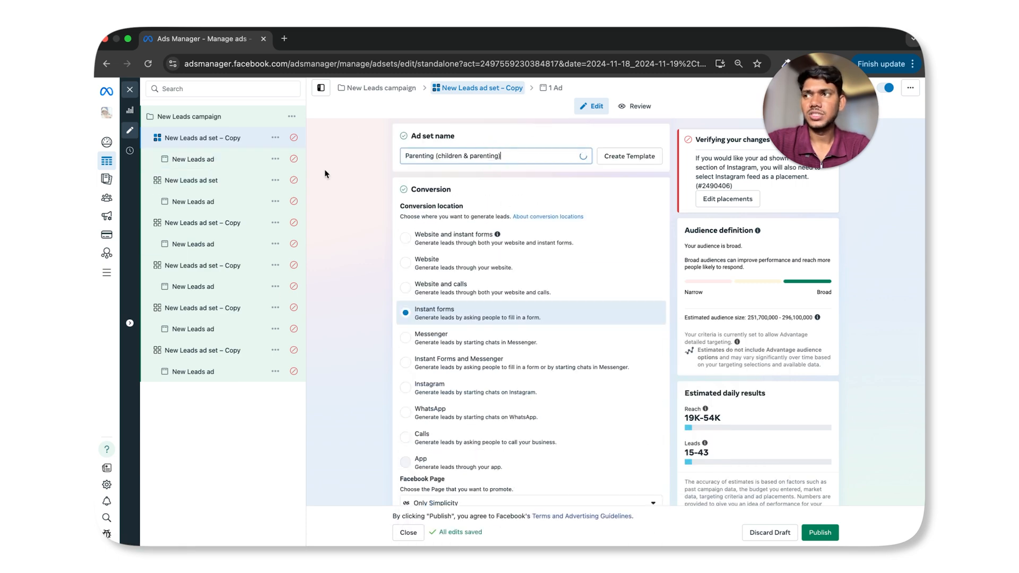
In the original New Leads ad set, replace the Parent interest with the demographic Parents with pre-schoolers (3-5 years)
click(194, 182)
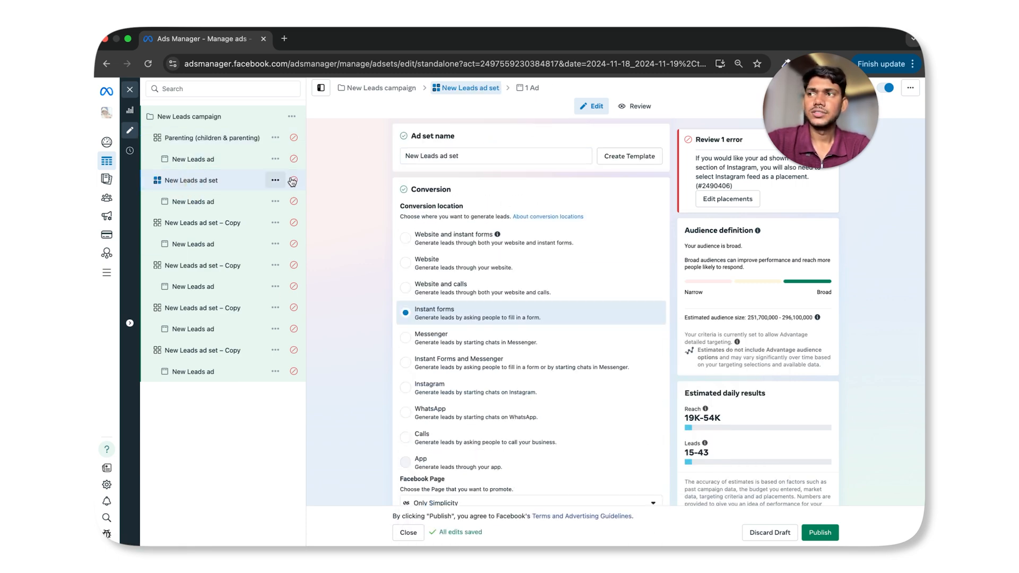
scroll(447, 319, down, 20)
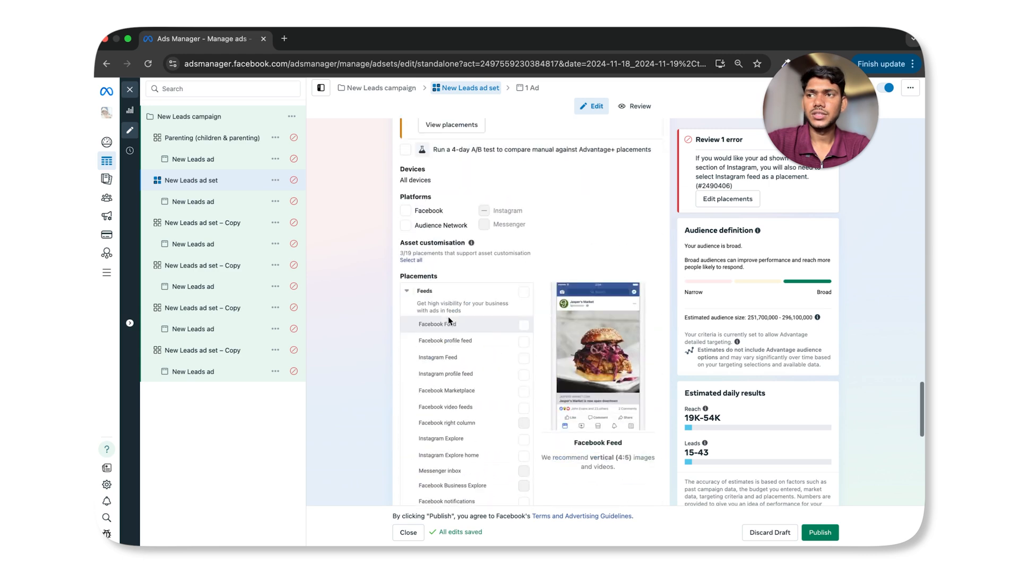
scroll(448, 317, up, 10)
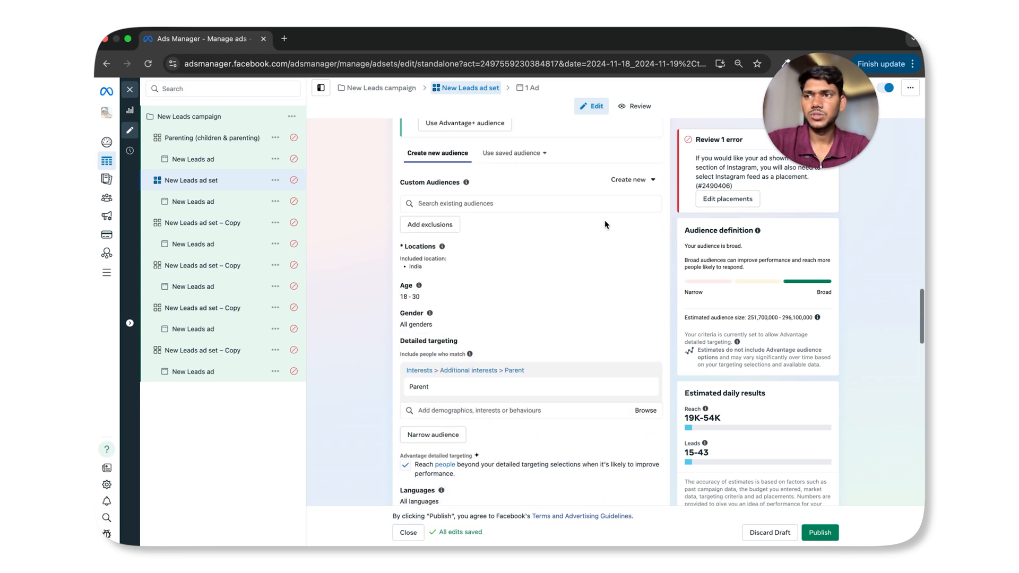
click(530, 406)
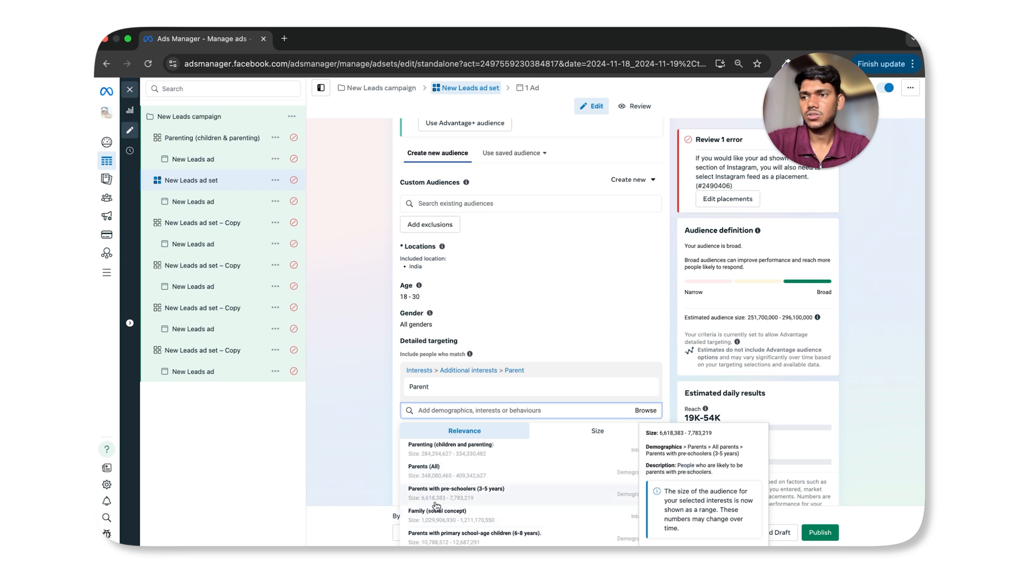
click(497, 493)
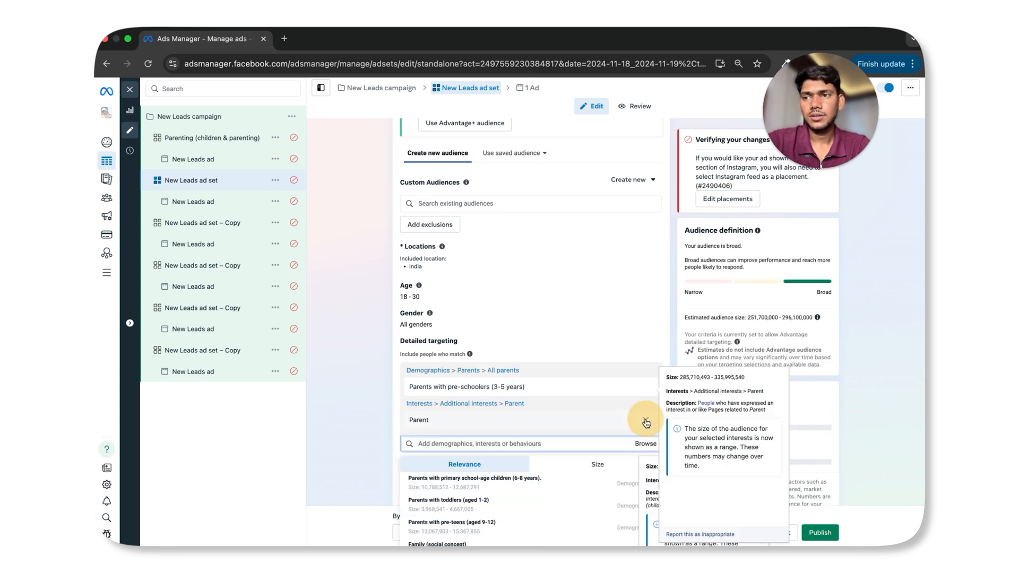
click(645, 421)
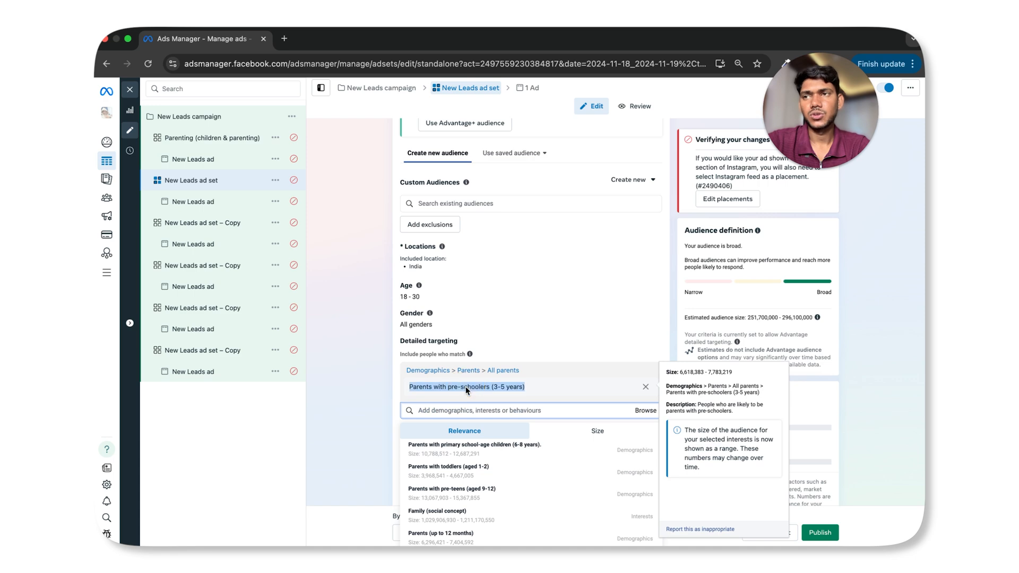
Rename the original New Leads ad set as Parents with pre-schoolers (3-5 years)
click(467, 157)
key(ctrl+a)
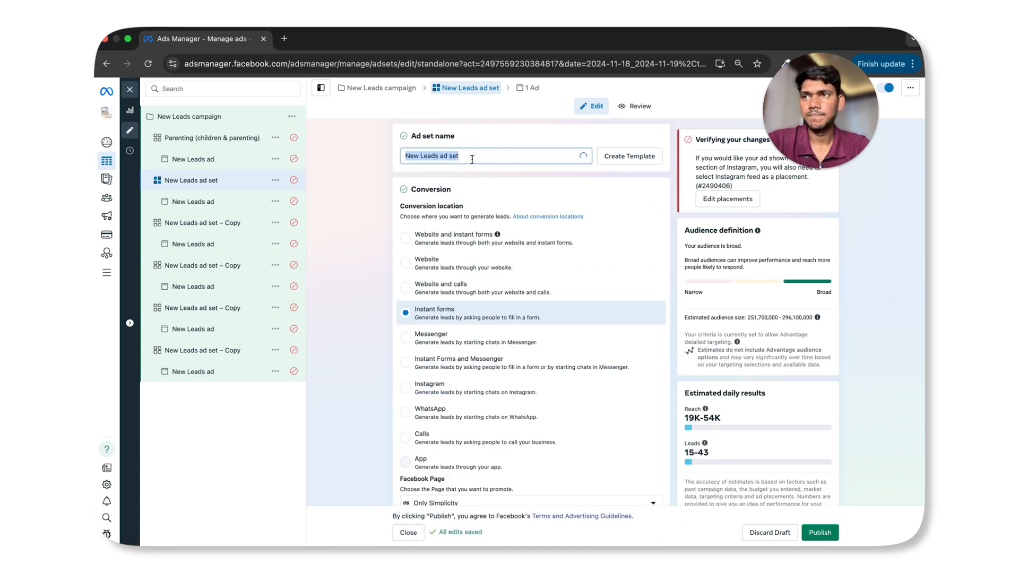
key(ctrl+v)
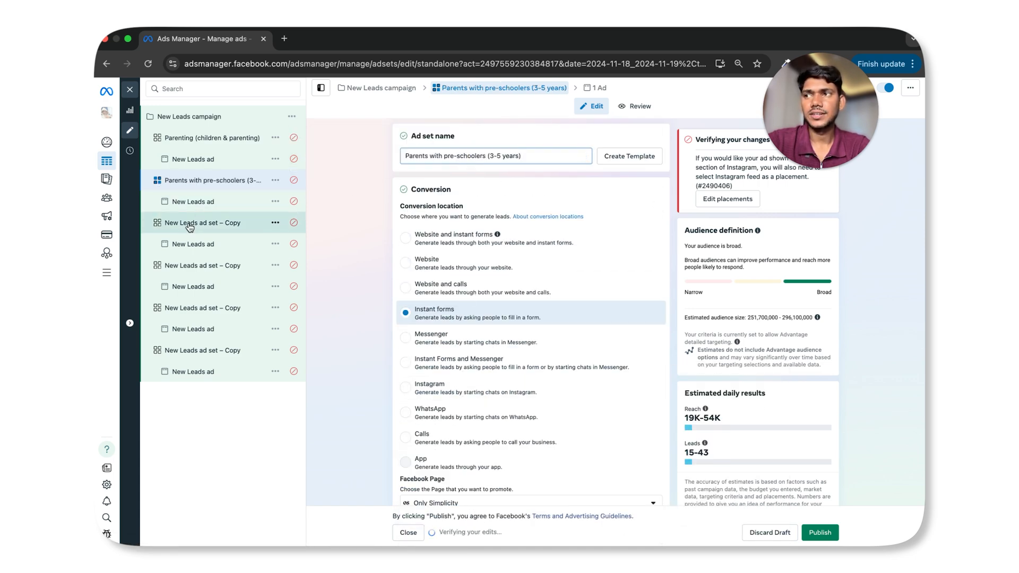
In the next copied ad set, search detailed targeting for "first cry" and replace the Parent interest with FirstCry.com
click(189, 224)
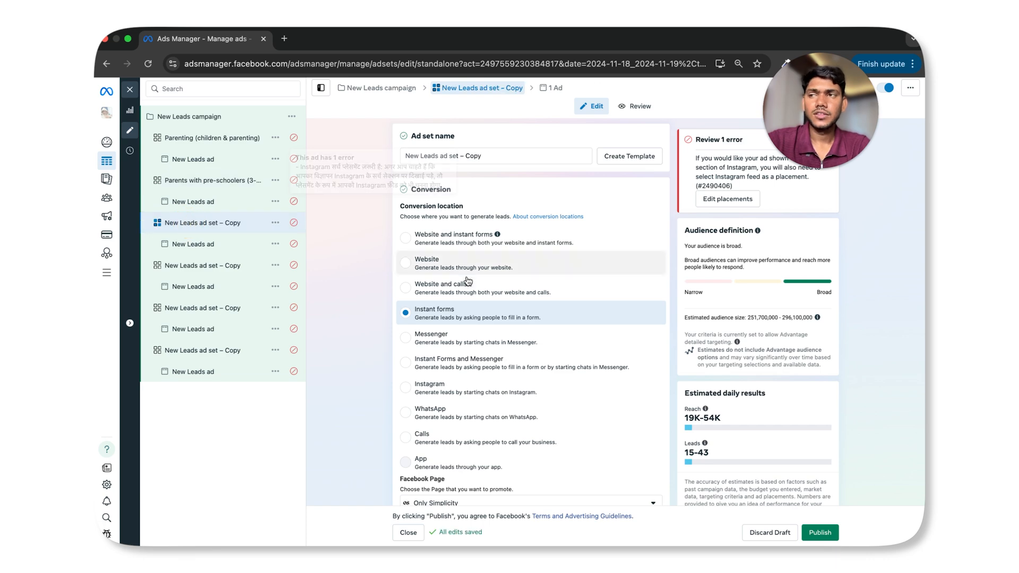
scroll(466, 276, down, 10)
scroll(466, 276, down, 20)
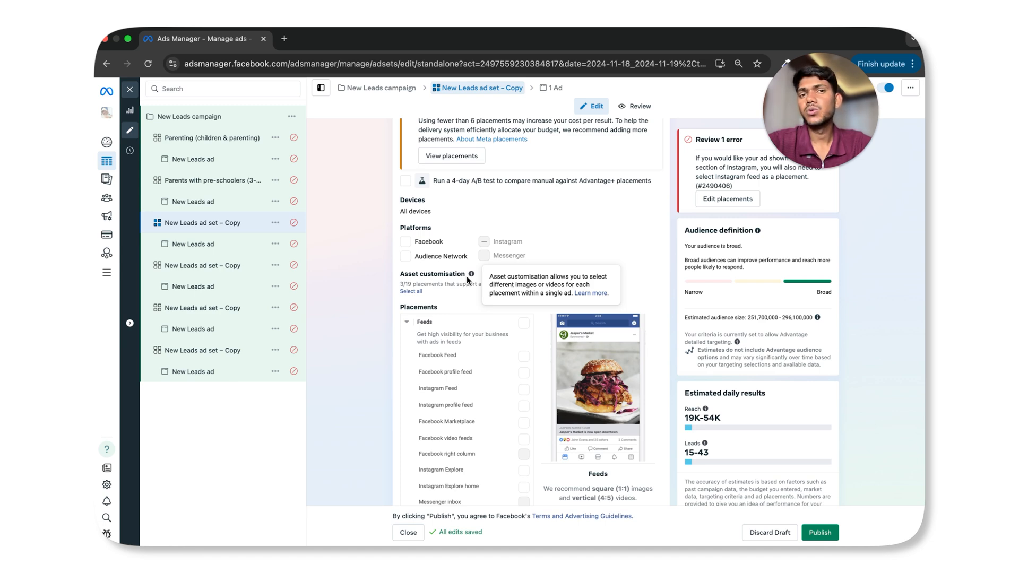
scroll(467, 280, down, 5)
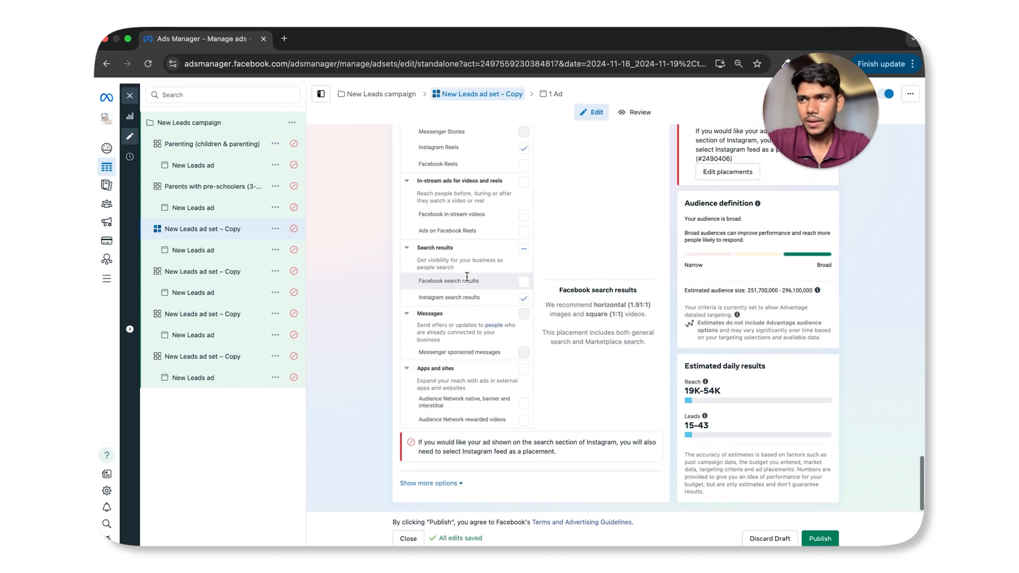
scroll(467, 280, up, 9)
scroll(467, 281, up, 5)
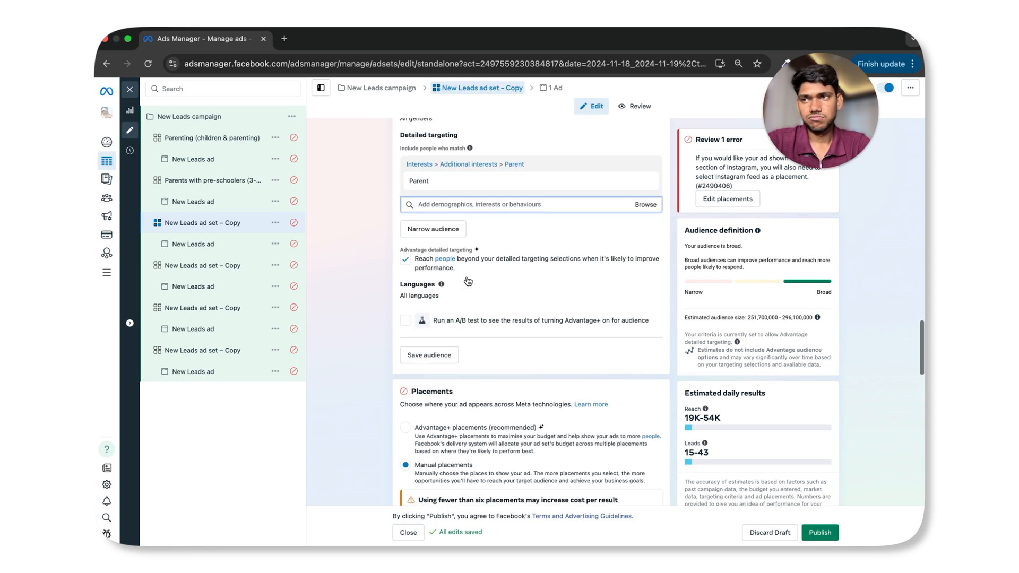
click(475, 262)
text(f)
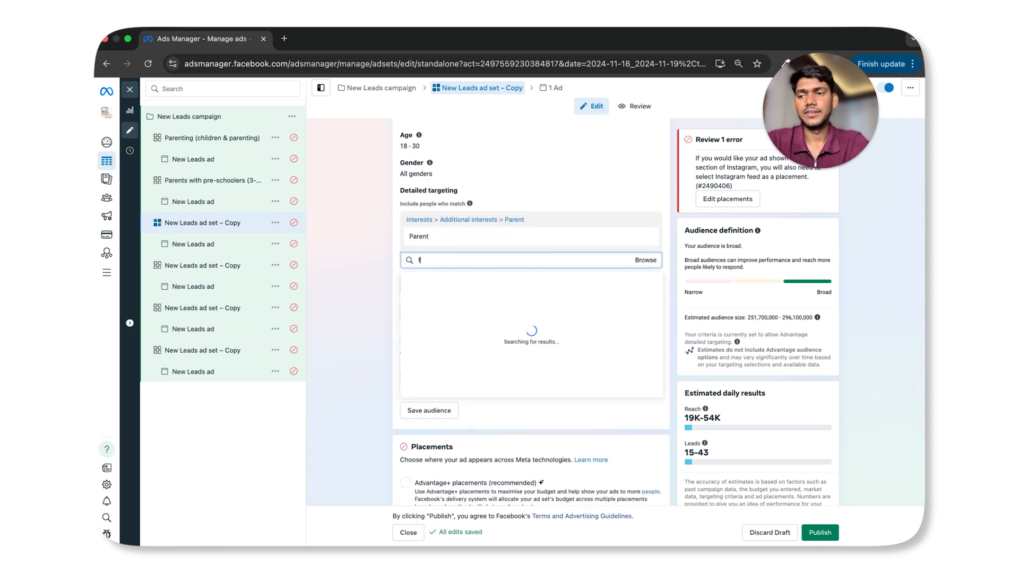
text(irst cry)
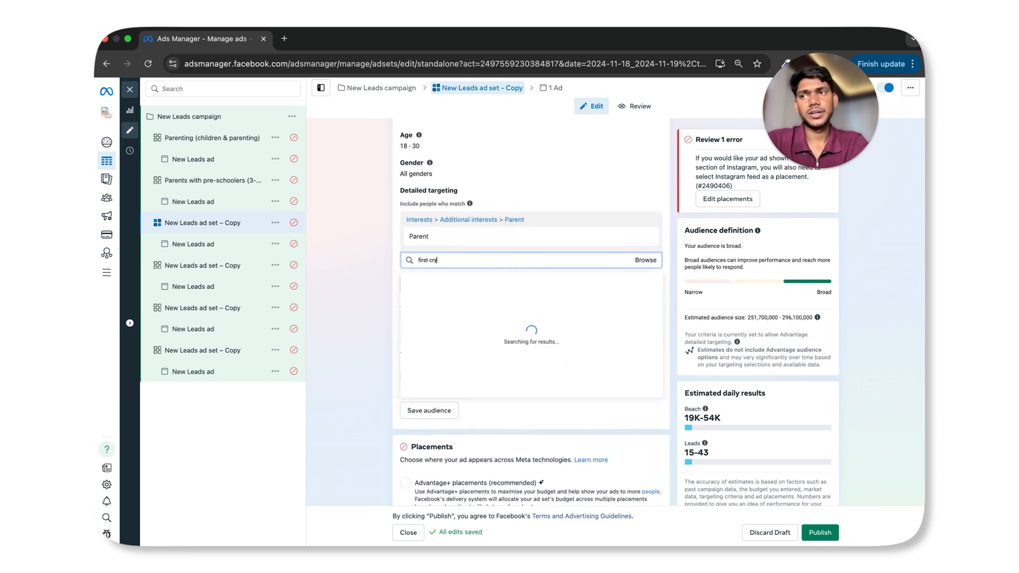
click(424, 297)
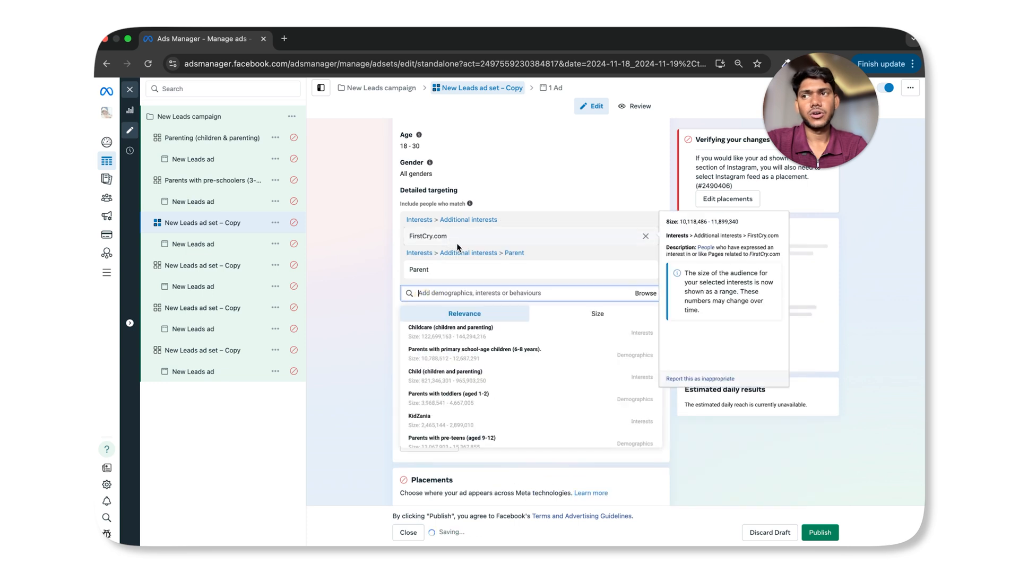
click(645, 271)
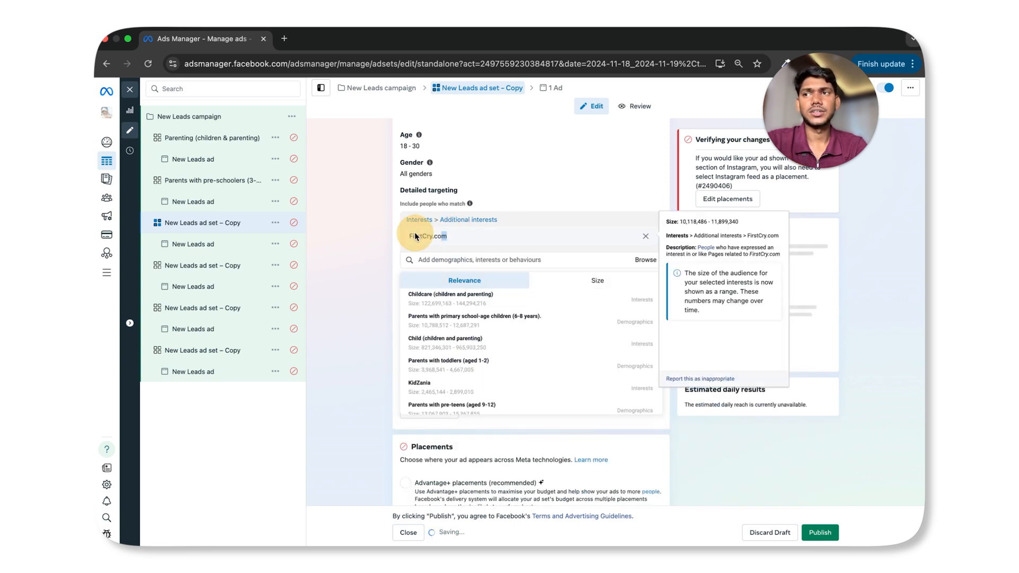
Examine the suggested demographics and interests related to FirstCry.com in the ad set's detailed targeting
drag(415, 233, 461, 237)
click(459, 260)
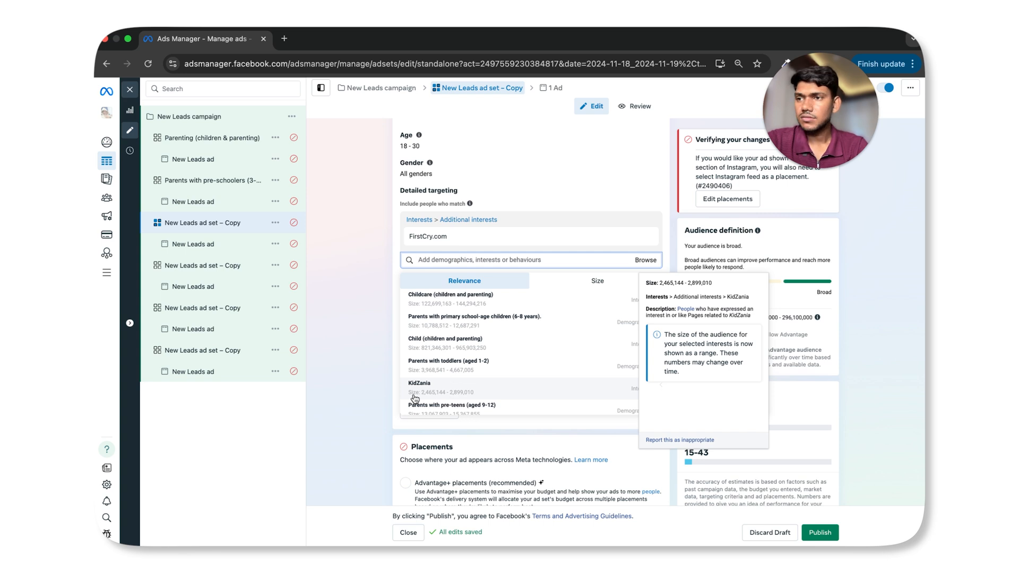
scroll(442, 397, down, 1)
scroll(443, 397, down, 3)
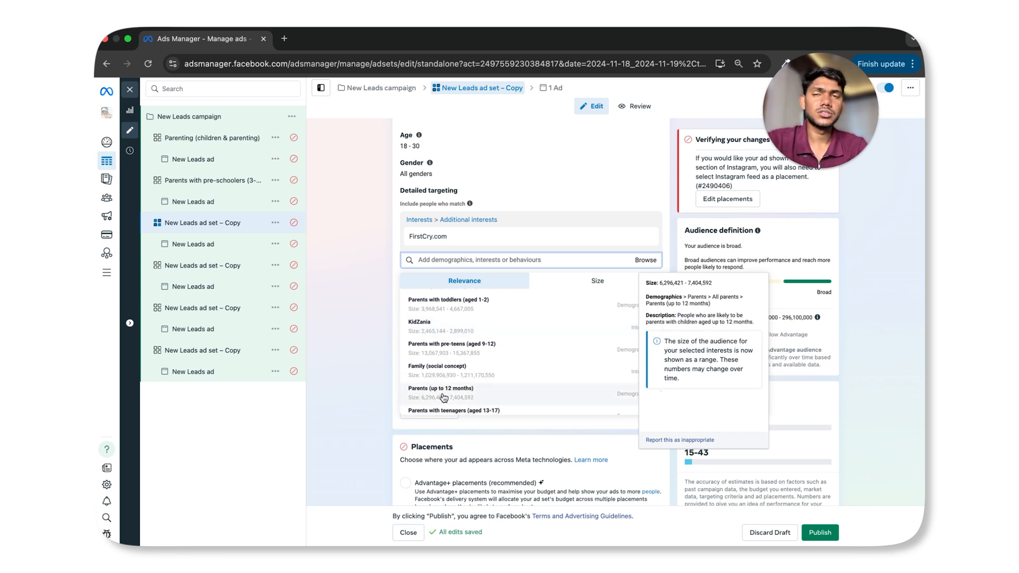
scroll(443, 393, up, 1)
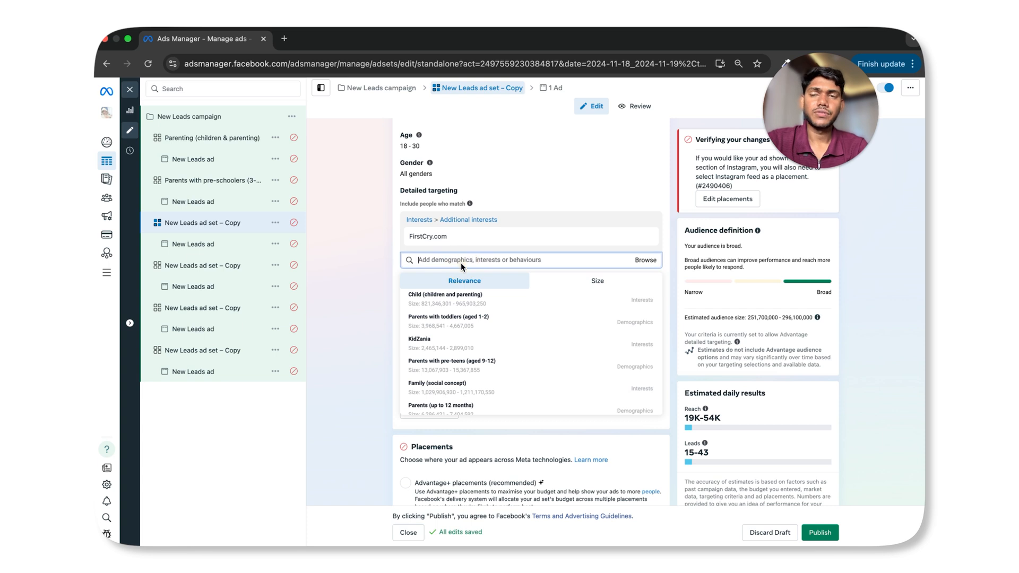
Search Google in a new browser tab for "top 10 big brands in kid industry"
key(ctrl+t)
text(top 10)
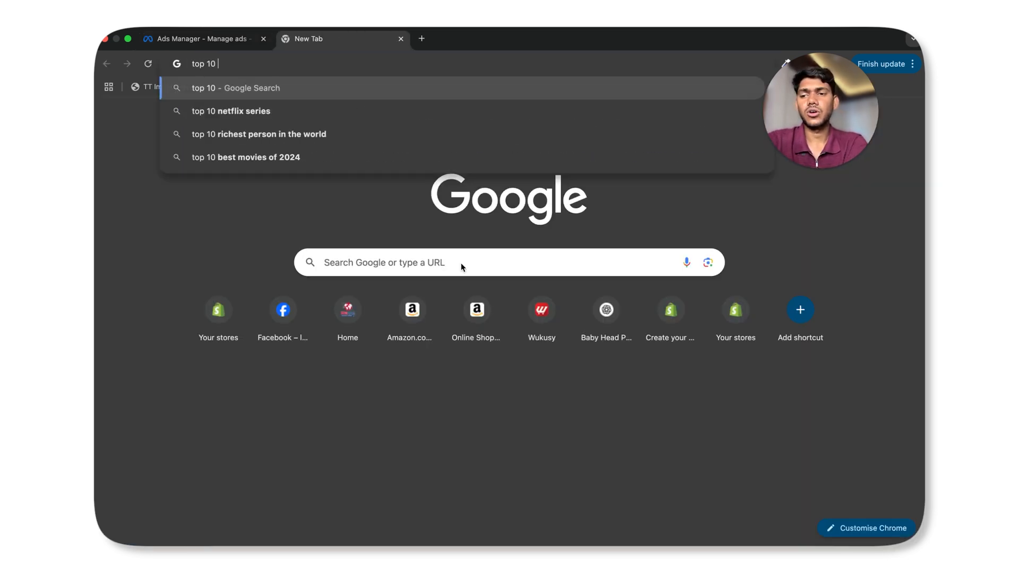
text( big brands i)
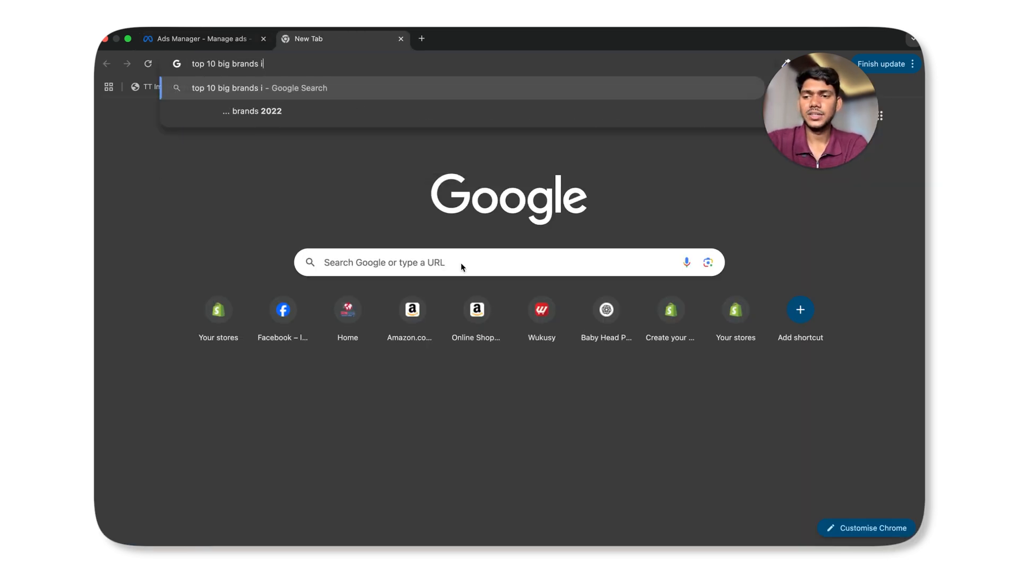
text(n kid industry)
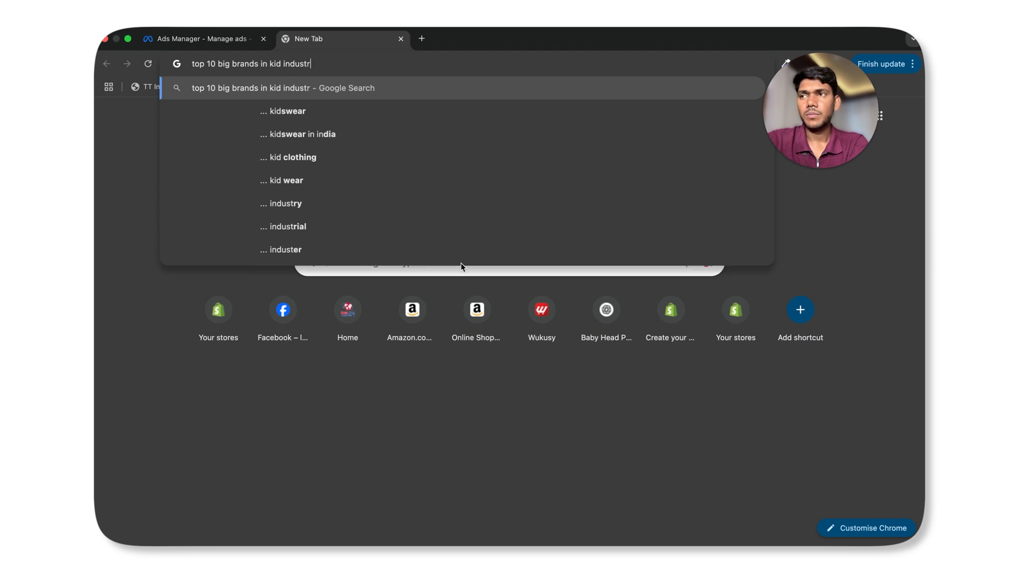
key(Return)
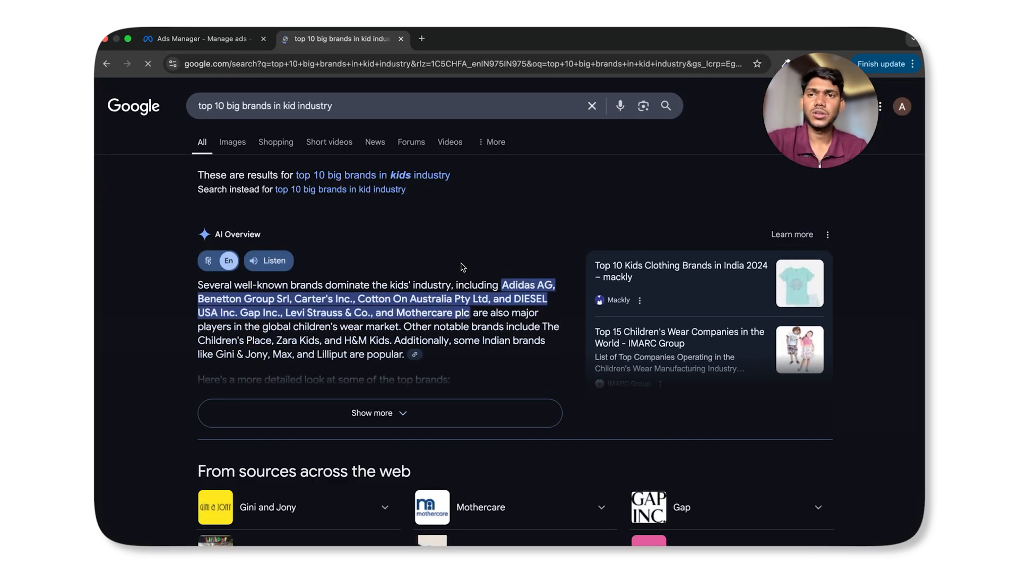
Close the Google search results and exit the ad set editor without publishing, keeping the changes as drafts
key(super+w)
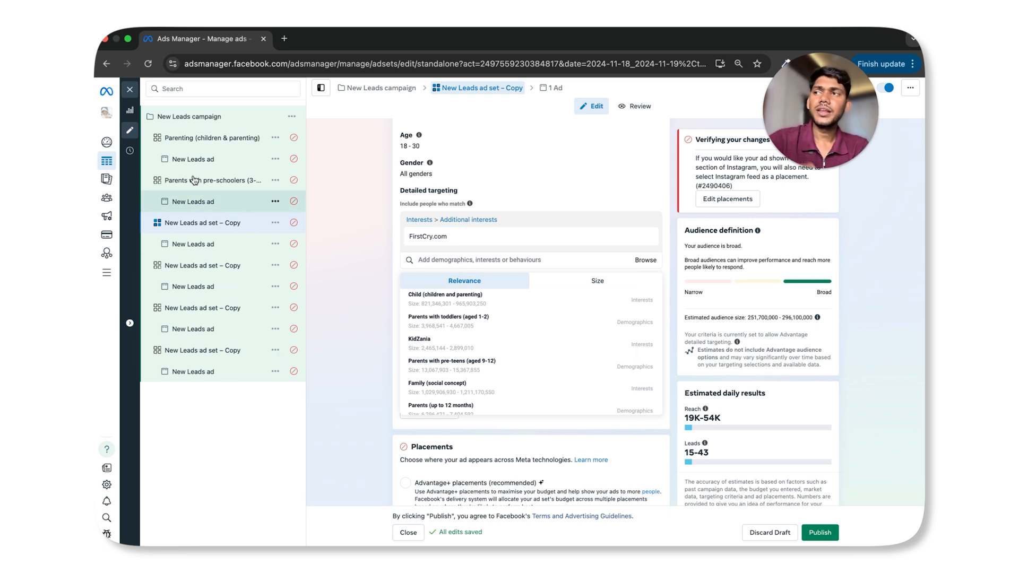
click(130, 90)
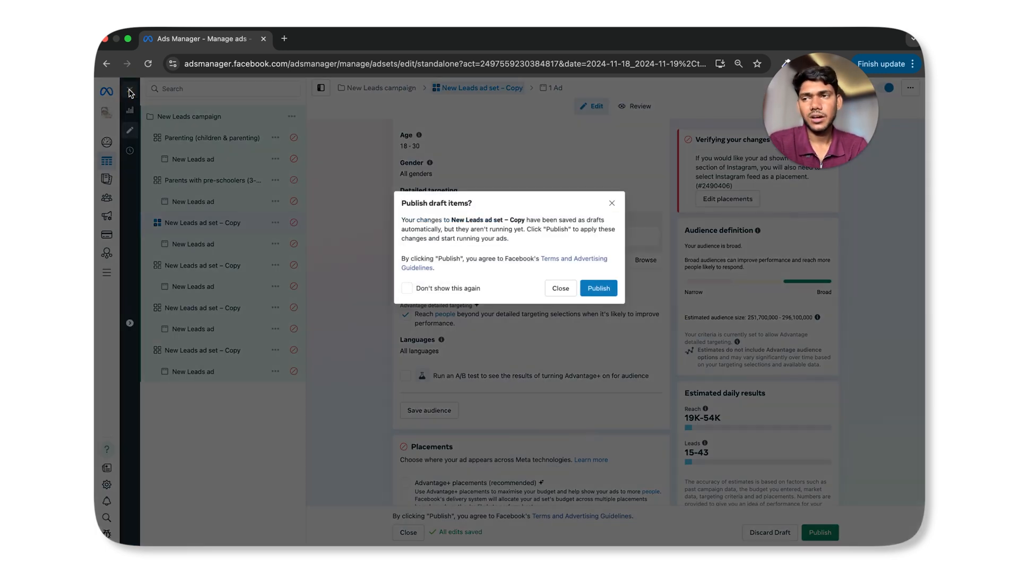
click(571, 288)
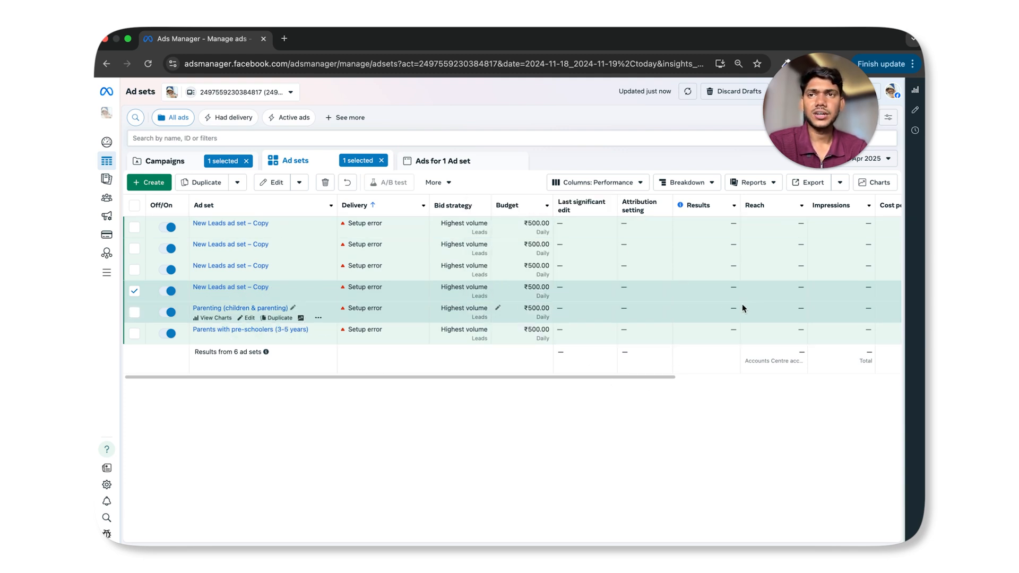
Review the ad sets table's performance and schedule columns, and open the daily budget of the Parents with pre-schoolers (3-5 years) ad set
scroll(734, 305, right, 10)
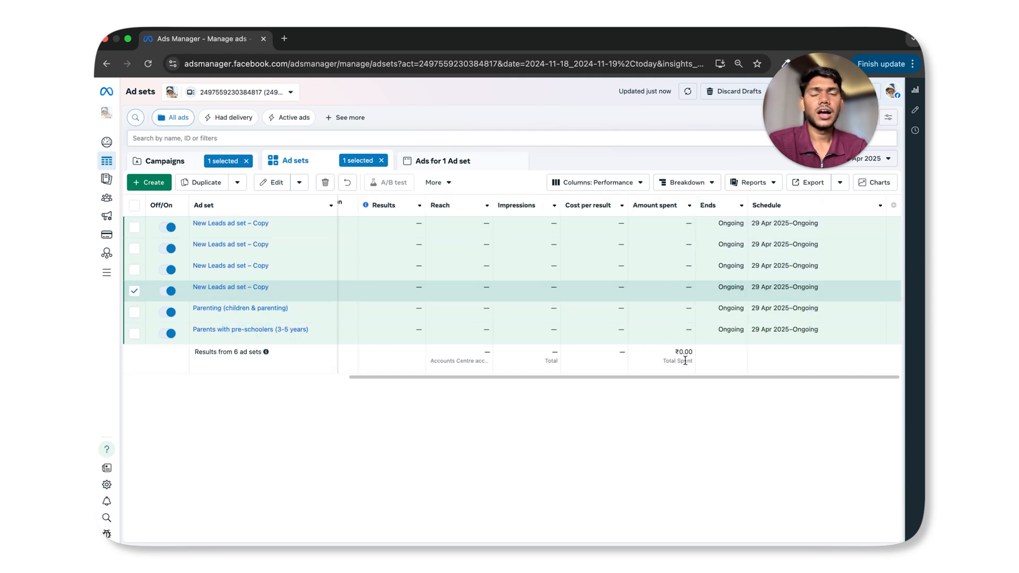
scroll(618, 353, left, 10)
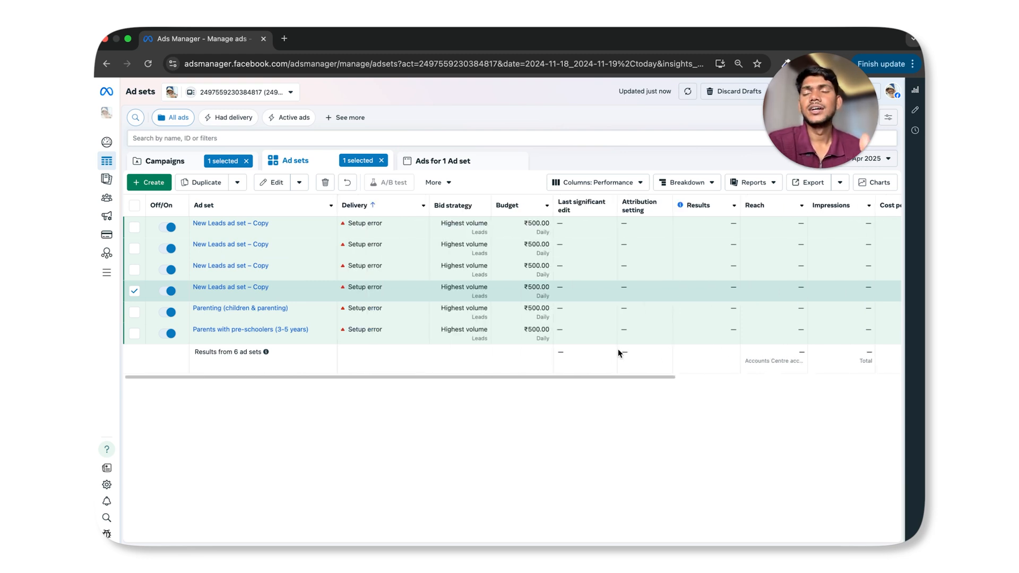
click(531, 328)
click(617, 425)
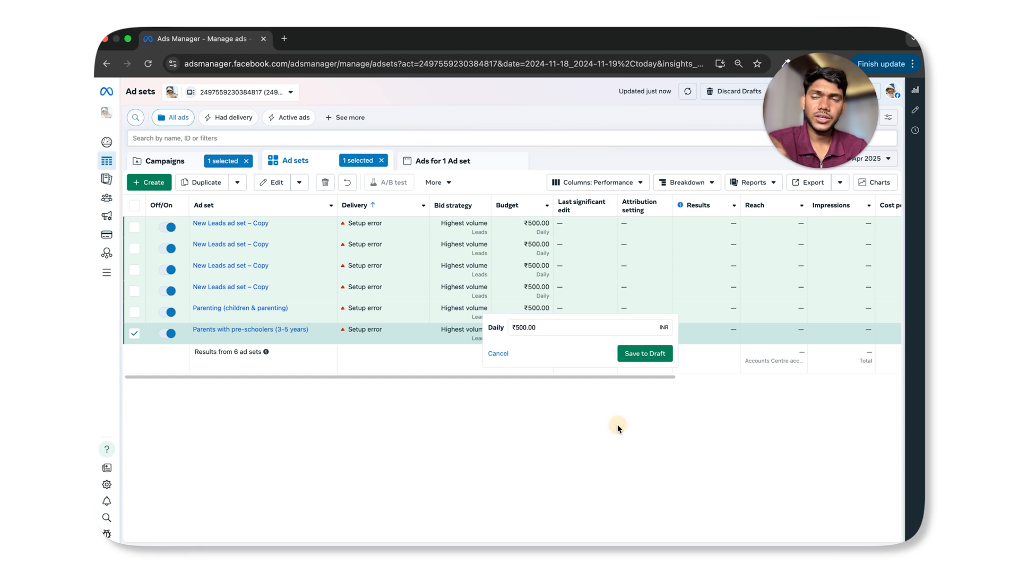